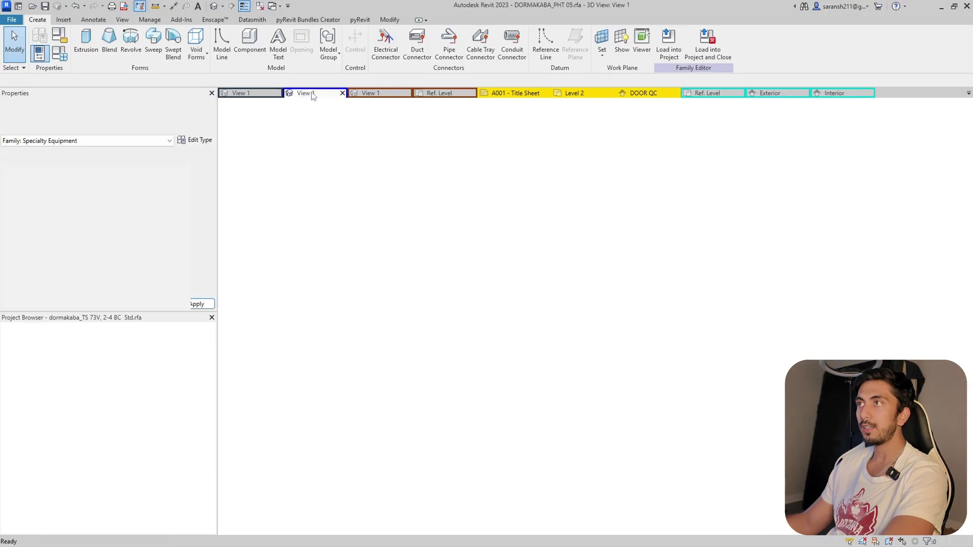
Step: Switch to the dormakaba_PHA_2000 3D view and dismiss the unsaved-project reminder
{"action": "left_click", "coordinate": [372, 94]}
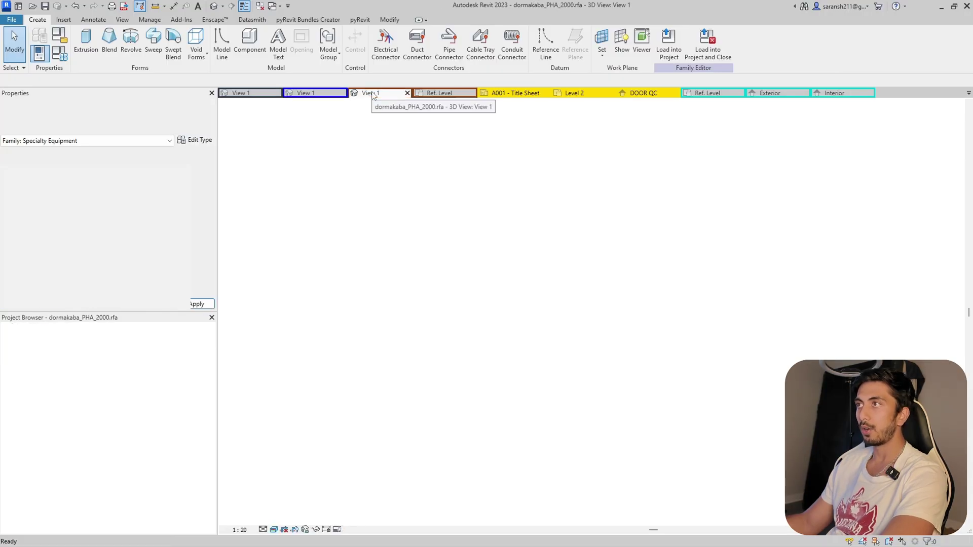
{"action": "left_click", "coordinate": [569, 191]}
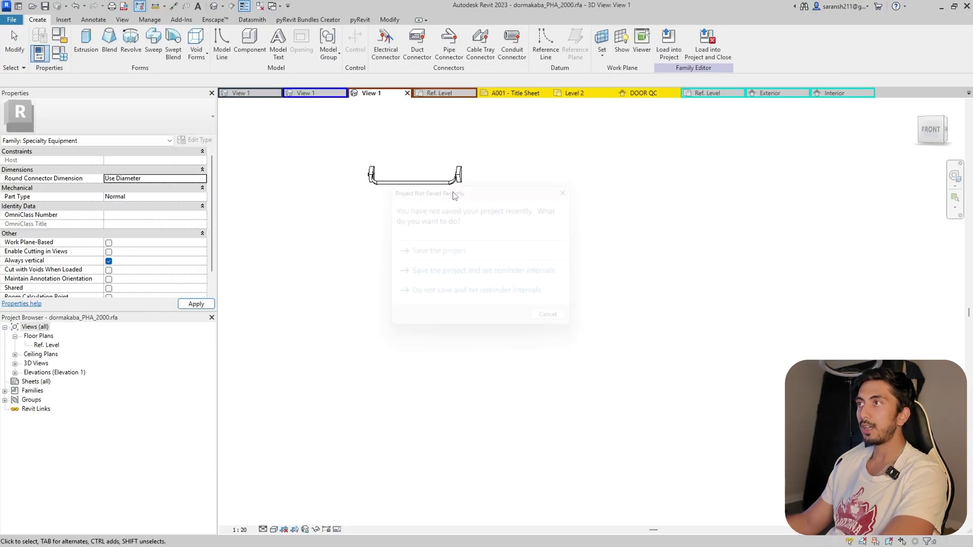
{"action": "scroll", "coordinate": [341, 152], "scroll_direction": "up", "scroll_amount": 2}
{"action": "scroll", "coordinate": [327, 165], "scroll_direction": "up", "scroll_amount": 2}
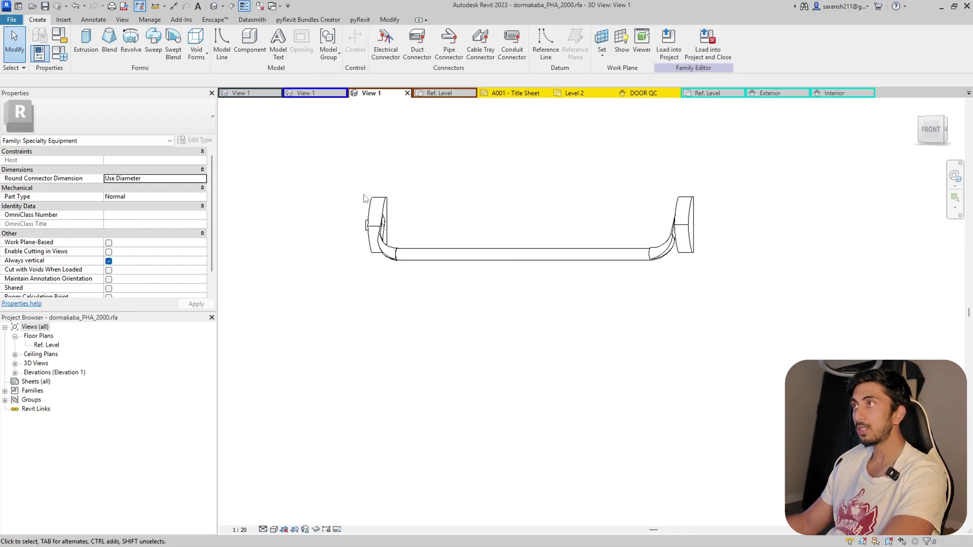
Step: Open the Ref. Level floor plan and inspect the Width = 861 dimension
{"action": "left_click", "coordinate": [437, 94]}
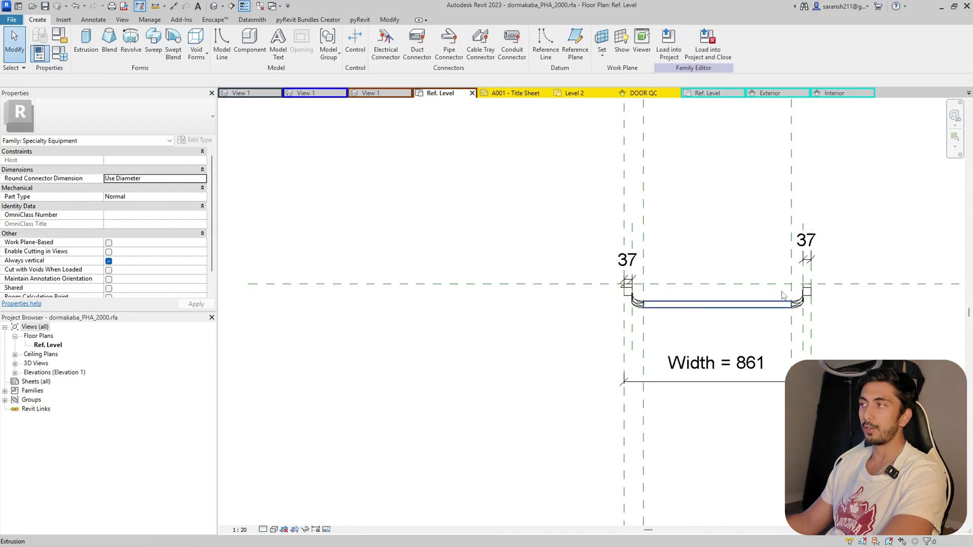
{"action": "scroll", "coordinate": [486, 324], "scroll_direction": "down", "scroll_amount": 3}
{"action": "scroll", "coordinate": [507, 337], "scroll_direction": "up", "scroll_amount": 4}
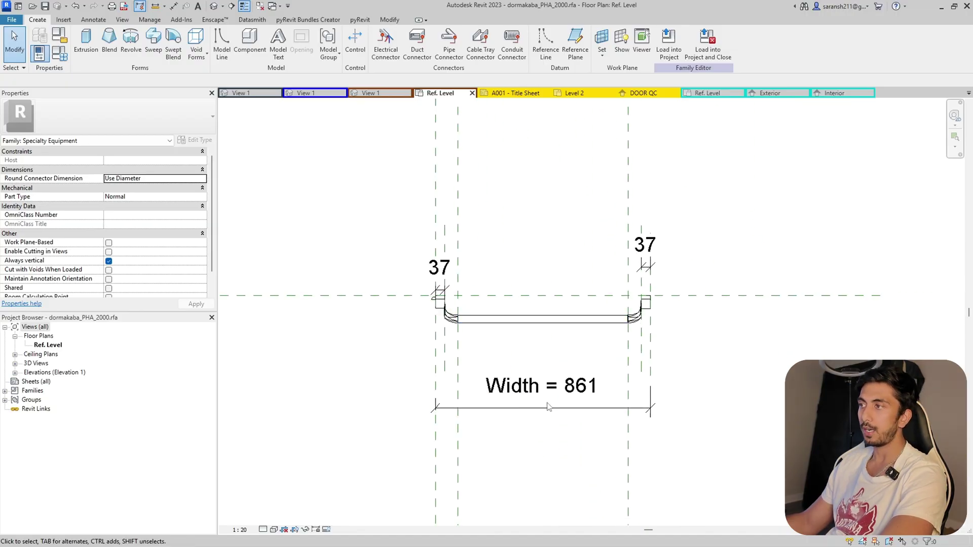
{"action": "left_click", "coordinate": [519, 417]}
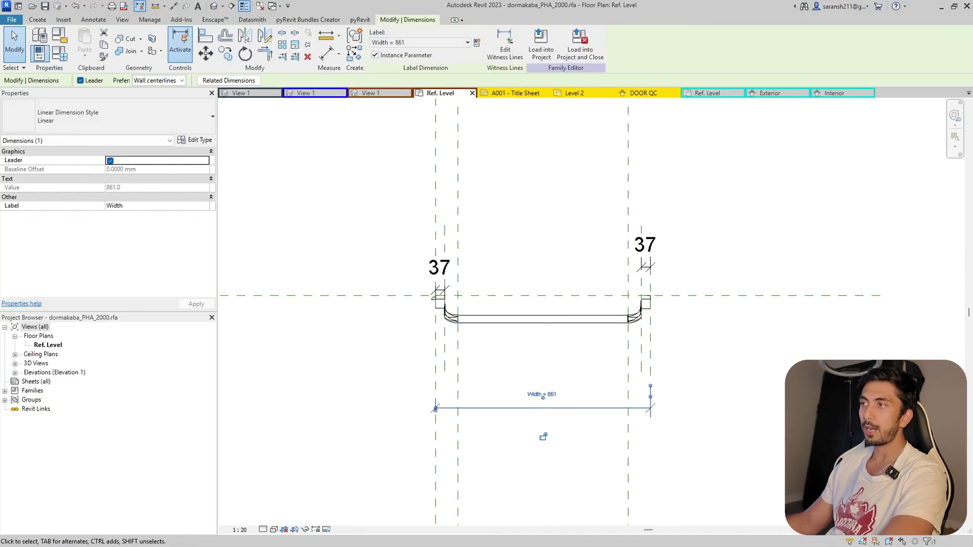
{"action": "left_click", "coordinate": [379, 353]}
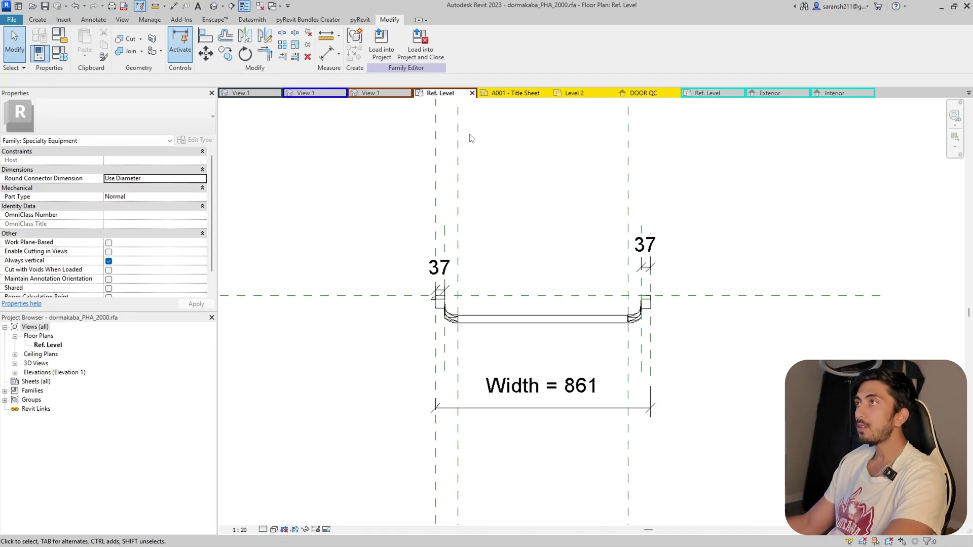
Step: Load the handle into Single Door Flush Type and place it at the door panel's edge
{"action": "left_click", "coordinate": [379, 46]}
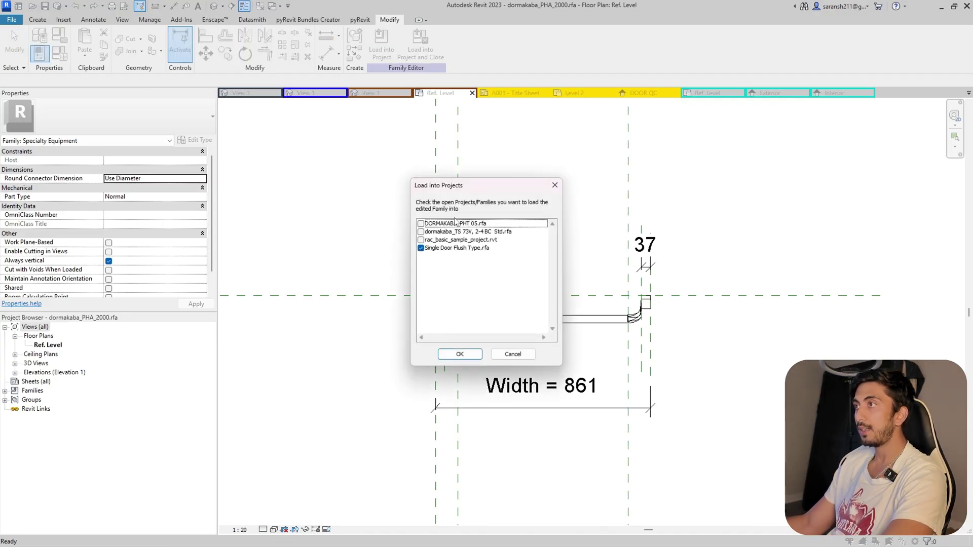
{"action": "left_click", "coordinate": [463, 353]}
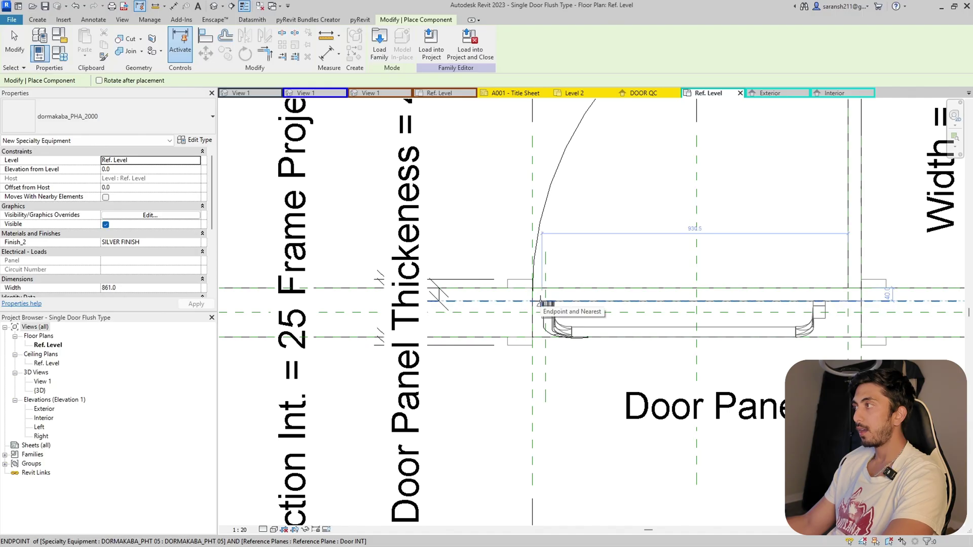
{"action": "left_click", "coordinate": [549, 303]}
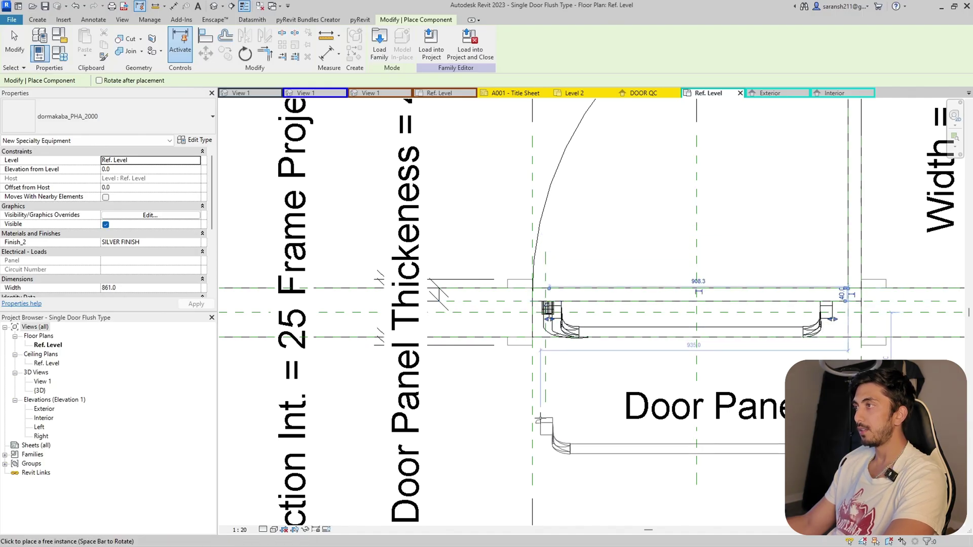
{"action": "key", "text": "Escape"}
{"action": "left_click", "coordinate": [552, 336]}
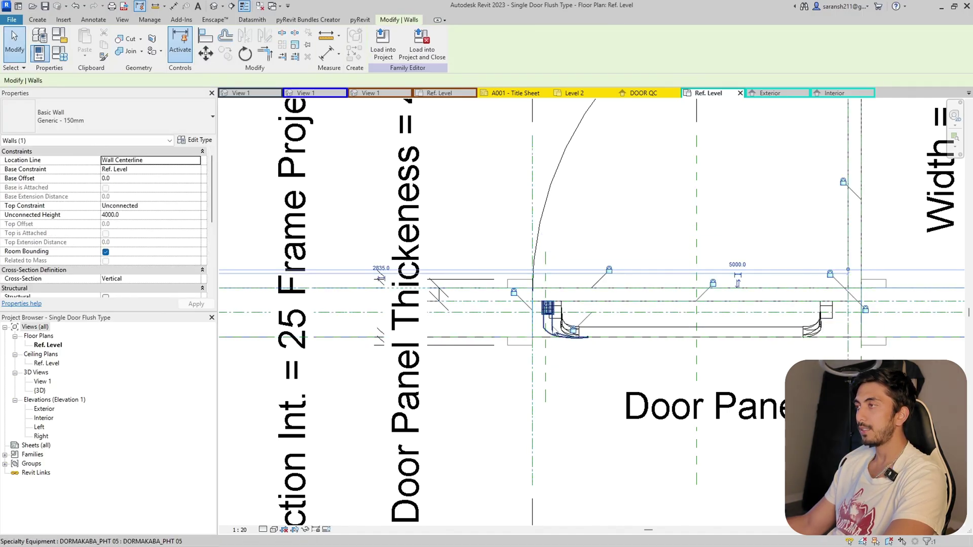
{"action": "key", "text": "Escape"}
{"action": "left_click", "coordinate": [550, 335]}
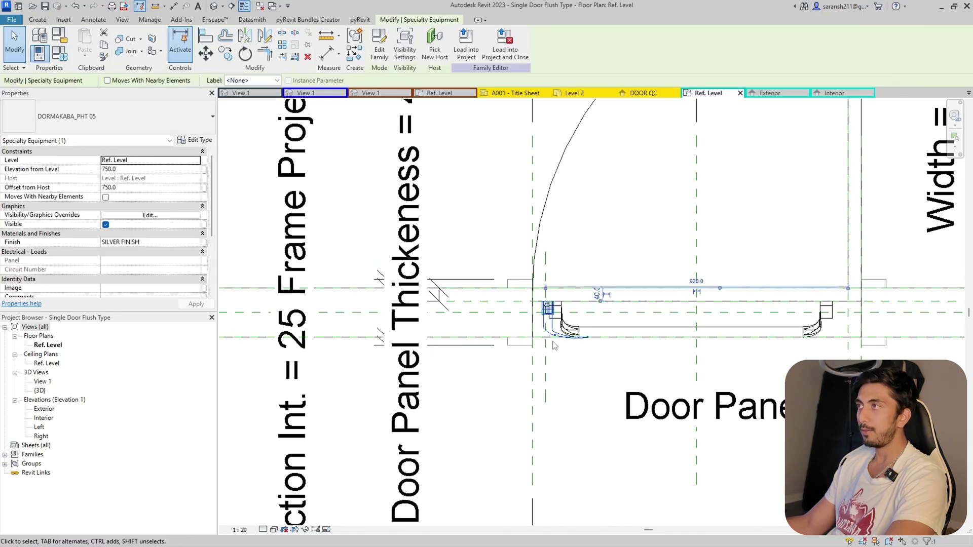
Step: Check the placed handle in the Exterior and Interior elevations
{"action": "left_click", "coordinate": [767, 93]}
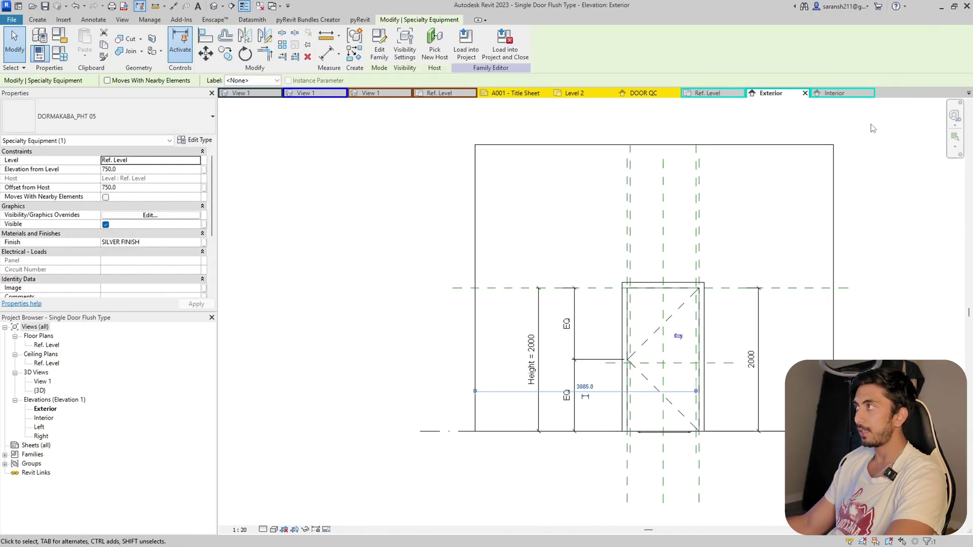
{"action": "left_click", "coordinate": [833, 93]}
{"action": "scroll", "coordinate": [483, 265], "scroll_direction": "down", "scroll_amount": 2}
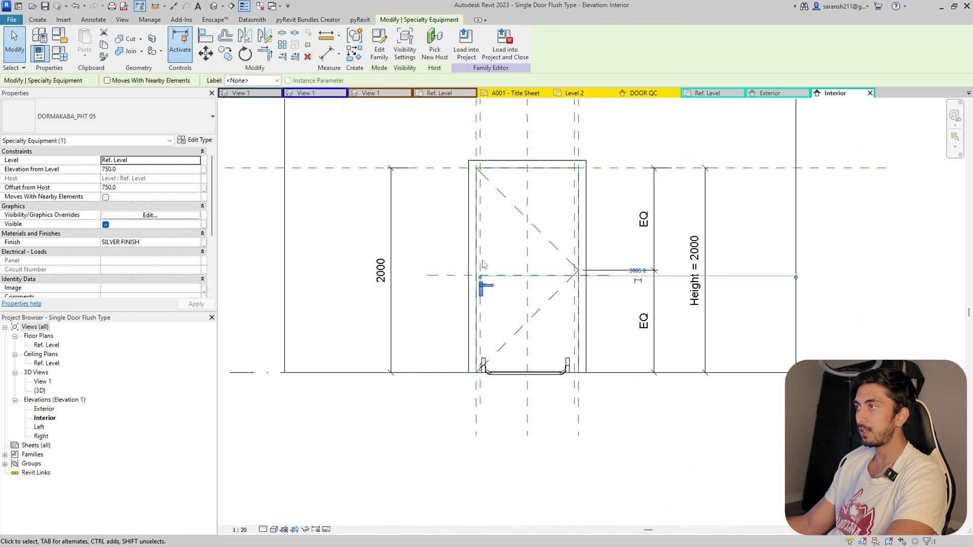
{"action": "left_click", "coordinate": [426, 421]}
{"action": "scroll", "coordinate": [486, 324], "scroll_direction": "up", "scroll_amount": 2}
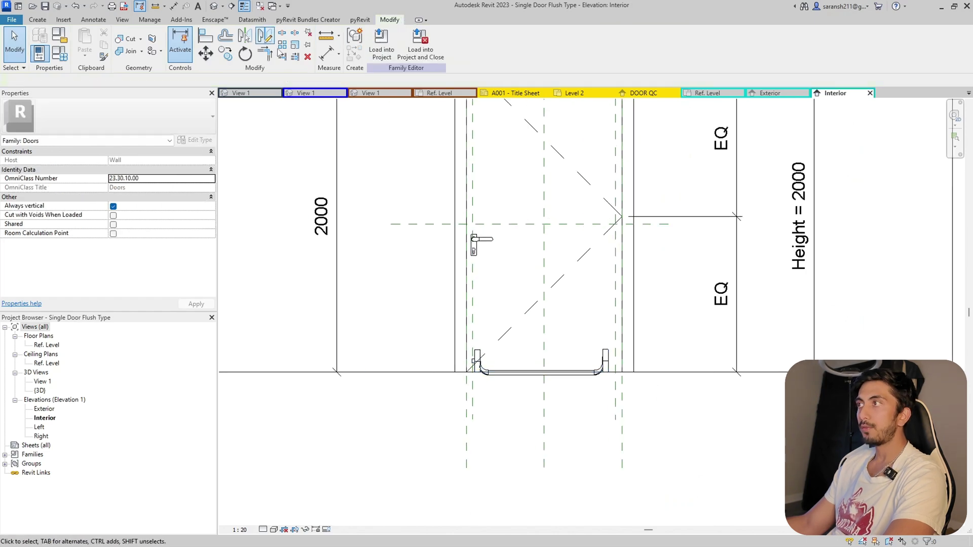
Step: Align the DORMAKABA_PHT 05 handle to the horizontal reference plane in the Interior elevation
{"action": "left_click", "coordinate": [205, 36]}
{"action": "scroll", "coordinate": [477, 241], "scroll_direction": "up", "scroll_amount": 4}
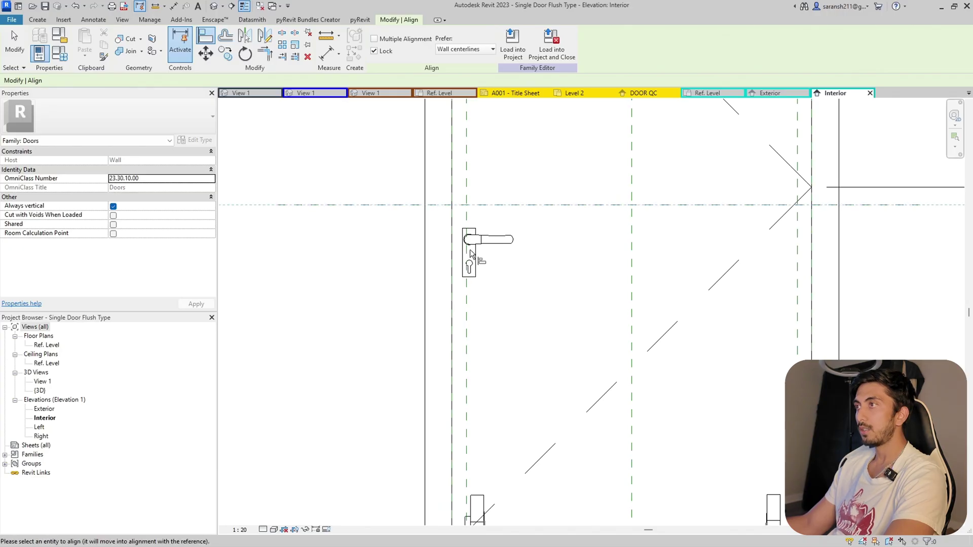
{"action": "scroll", "coordinate": [471, 253], "scroll_direction": "up", "scroll_amount": 2}
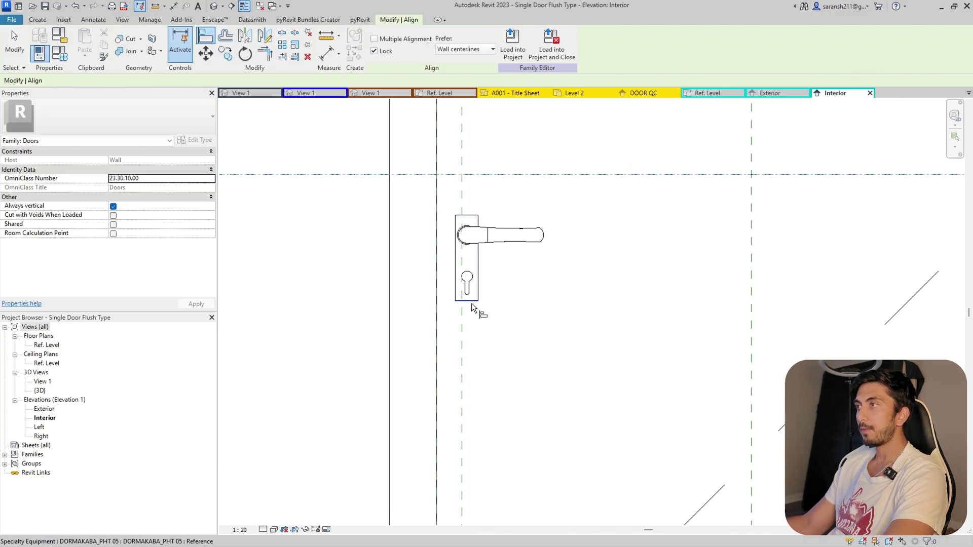
{"action": "scroll", "coordinate": [471, 307], "scroll_direction": "down", "scroll_amount": 3}
{"action": "key", "text": "Escape"}
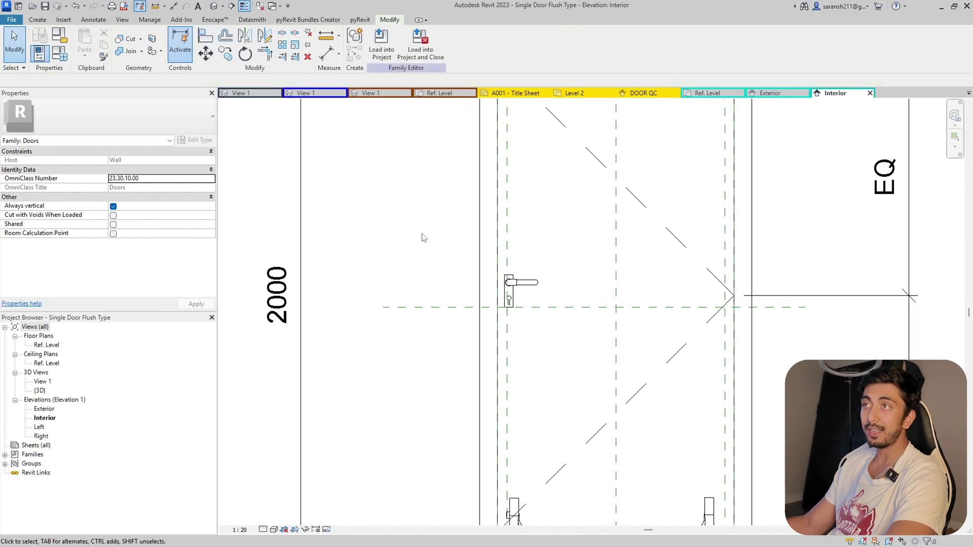
Step: Dimension the handle-height reference plane to the floor level, giving 951
{"action": "left_click", "coordinate": [174, 6]}
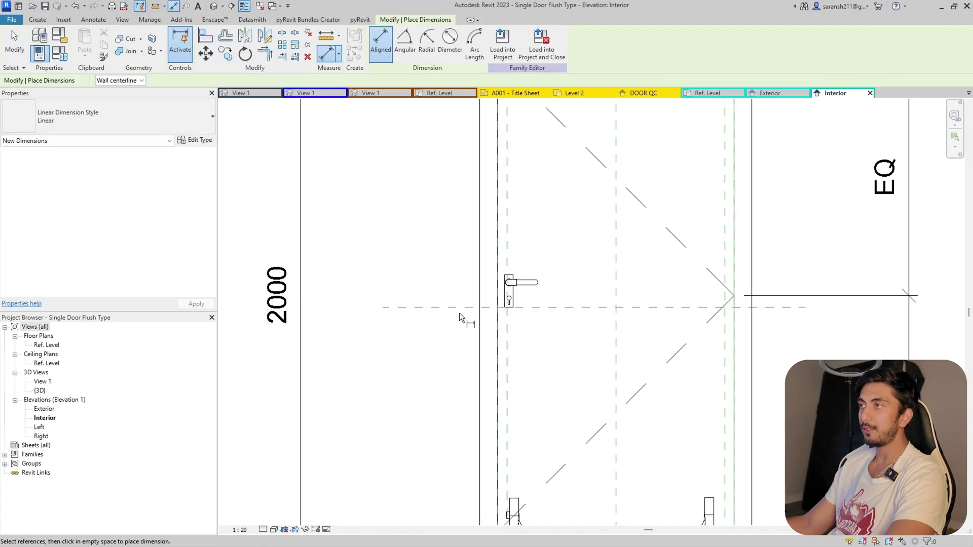
{"action": "scroll", "coordinate": [455, 310], "scroll_direction": "down", "scroll_amount": 3}
{"action": "scroll", "coordinate": [447, 332], "scroll_direction": "up", "scroll_amount": 3}
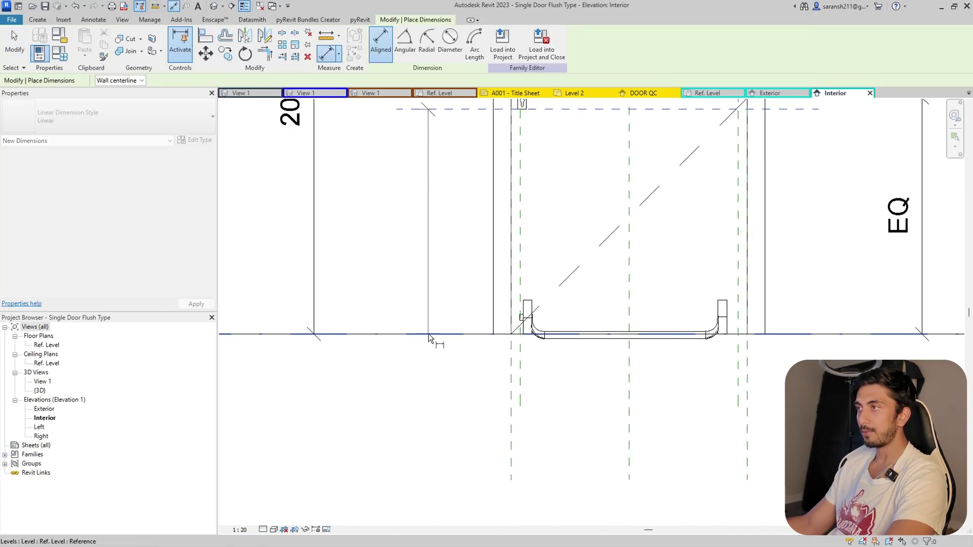
{"action": "scroll", "coordinate": [509, 333], "scroll_direction": "down", "scroll_amount": 3}
{"action": "left_click", "coordinate": [509, 333]}
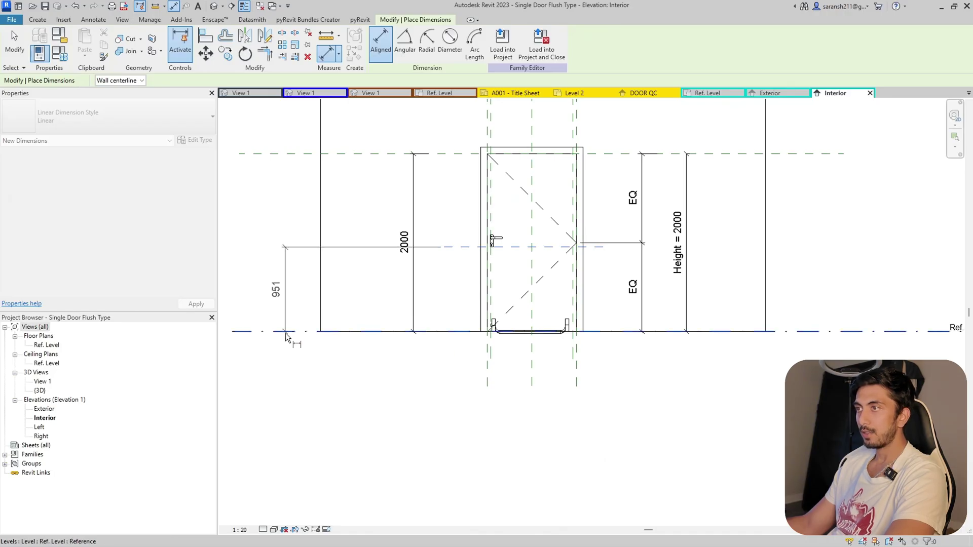
{"action": "scroll", "coordinate": [434, 311], "scroll_direction": "up", "scroll_amount": 1}
{"action": "left_click", "coordinate": [437, 313]}
{"action": "scroll", "coordinate": [507, 378], "scroll_direction": "down", "scroll_amount": 1}
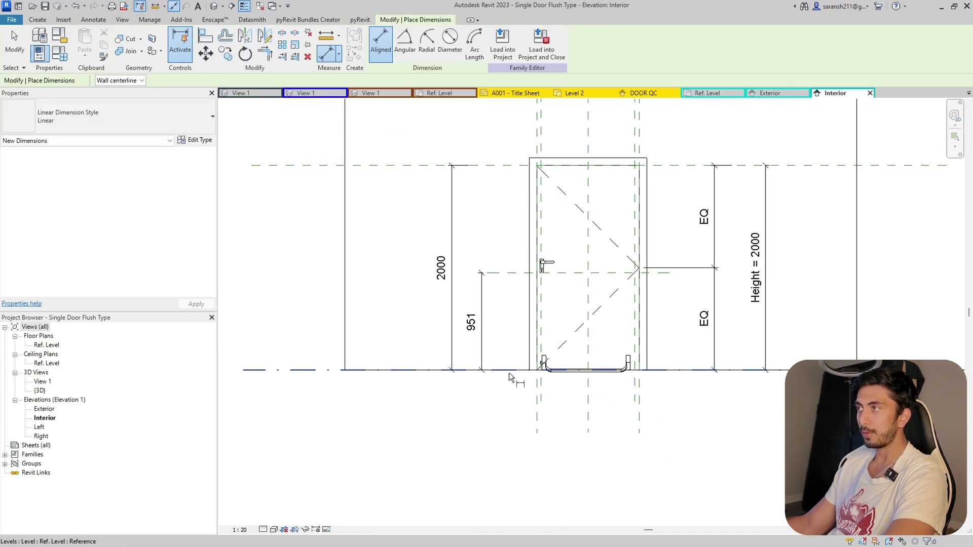
{"action": "key", "text": "Escape"}
{"action": "left_click", "coordinate": [508, 274]}
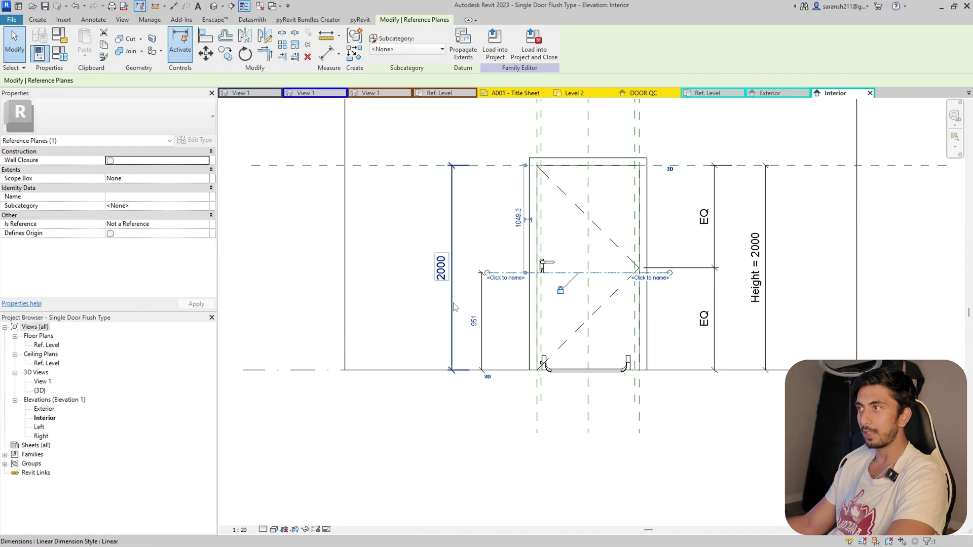
{"action": "left_click", "coordinate": [483, 304]}
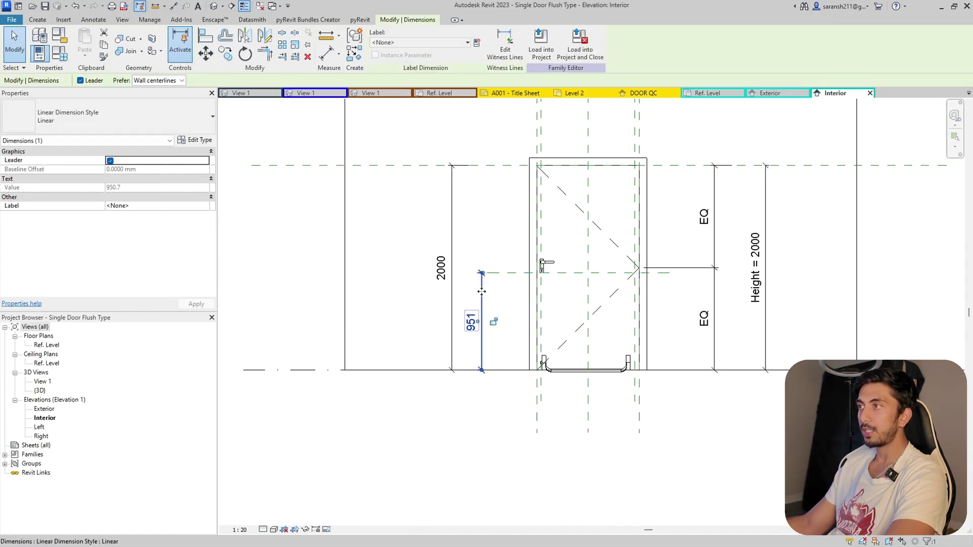
Step: Label the 951 dimension with a new parameter named Door Knob Height
{"action": "left_click", "coordinate": [477, 44]}
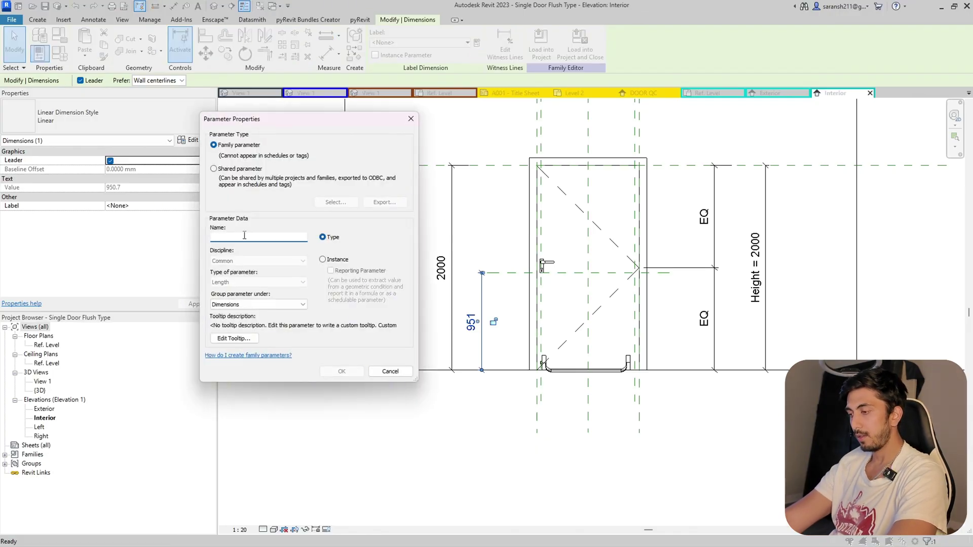
{"action": "type", "text": "Door Knob Height"}
{"action": "key", "text": "Caps_Lock"}
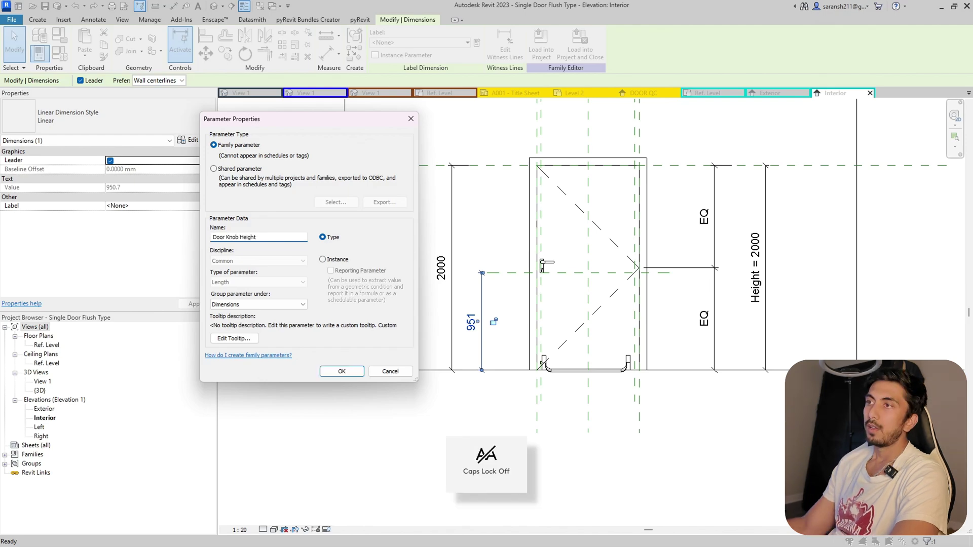
{"action": "left_click", "coordinate": [342, 371]}
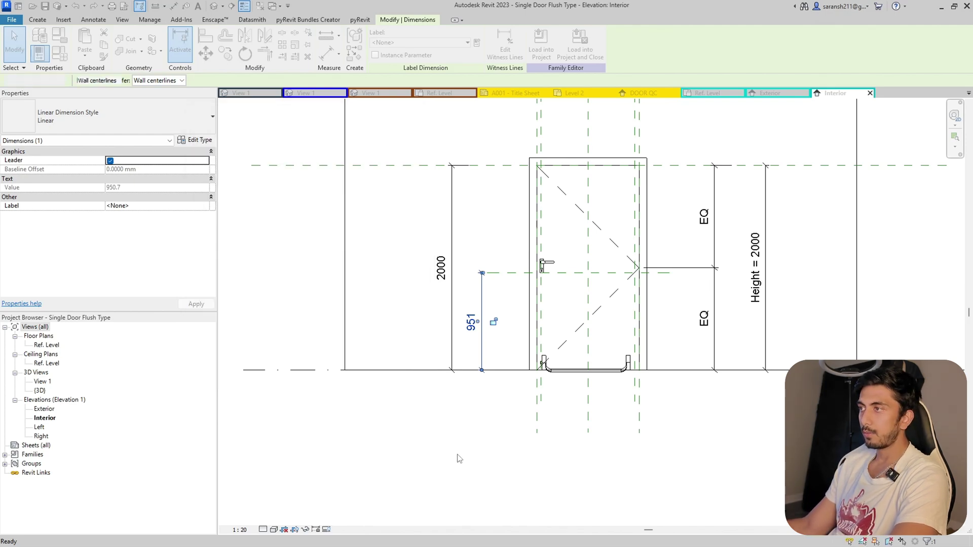
Step: Change Door Knob Height to 850 in Family Types and apply it
{"action": "left_click", "coordinate": [60, 36]}
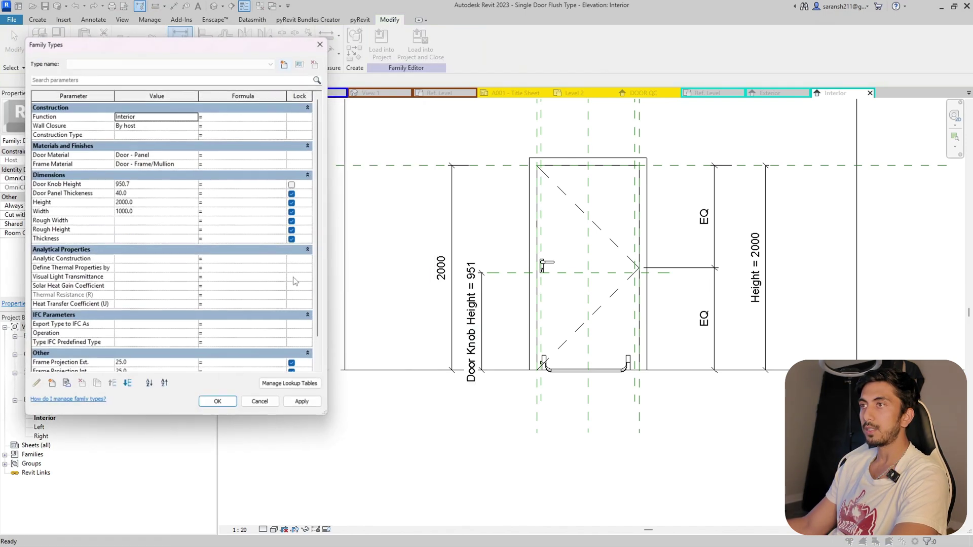
{"action": "left_click", "coordinate": [147, 188]}
{"action": "double_click", "coordinate": [147, 185]}
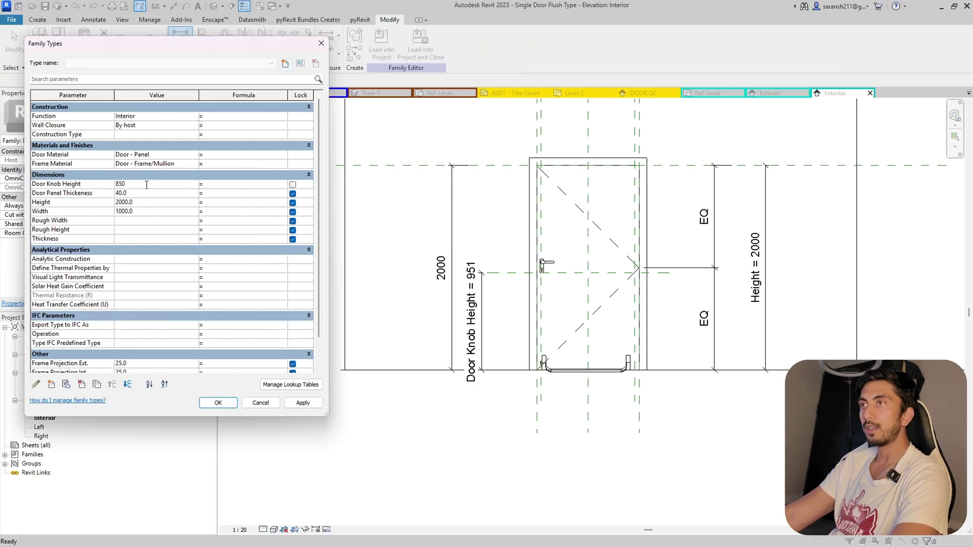
{"action": "left_click", "coordinate": [303, 402]}
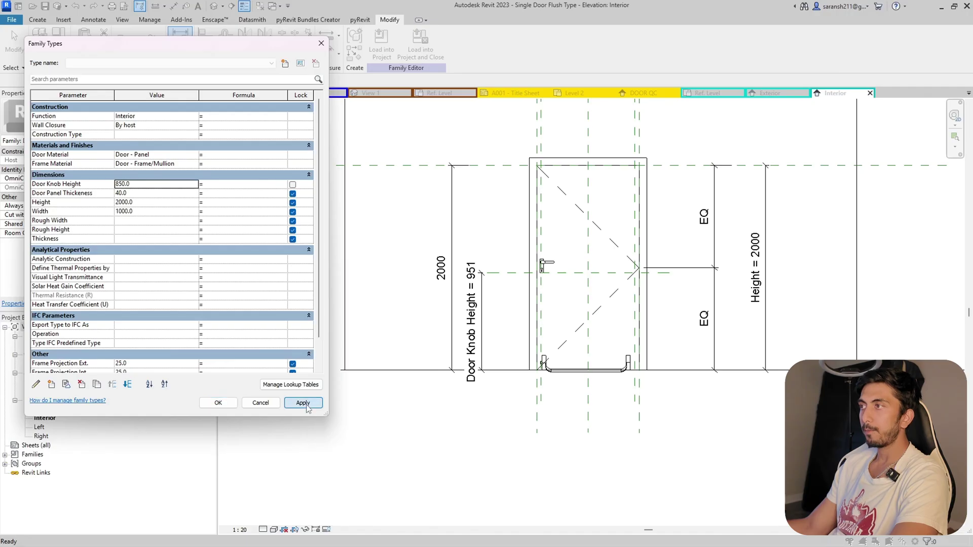
{"action": "left_click", "coordinate": [218, 403]}
{"action": "scroll", "coordinate": [522, 277], "scroll_direction": "up", "scroll_amount": 3}
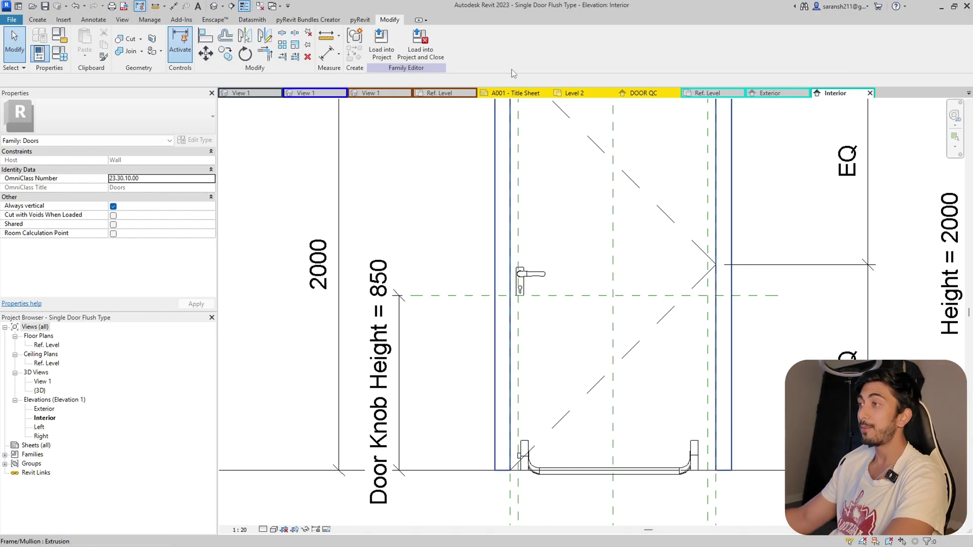
Step: Select the knob-height reference plane and the push bar and start Align
{"action": "scroll", "coordinate": [576, 312], "scroll_direction": "down", "scroll_amount": 3}
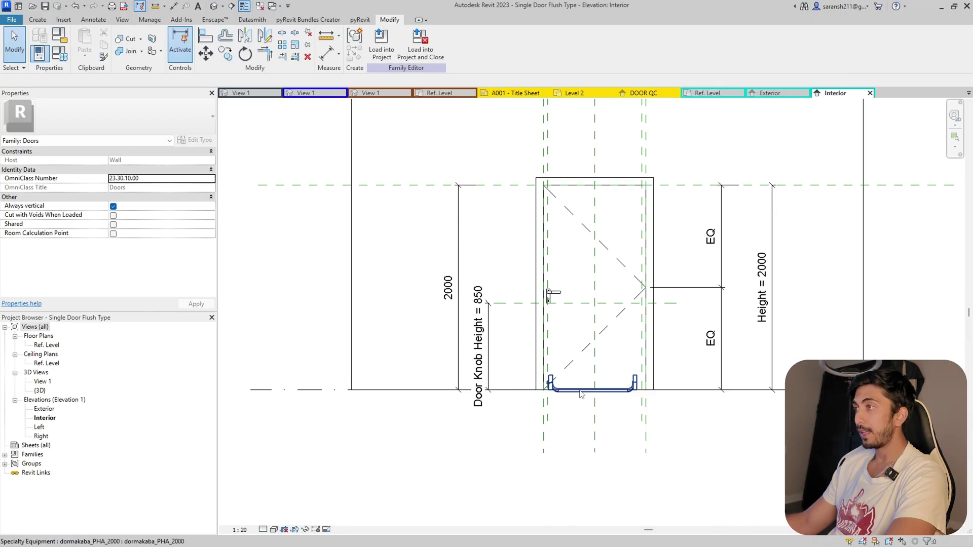
{"action": "left_click", "coordinate": [527, 303]}
{"action": "left_click", "coordinate": [583, 394]}
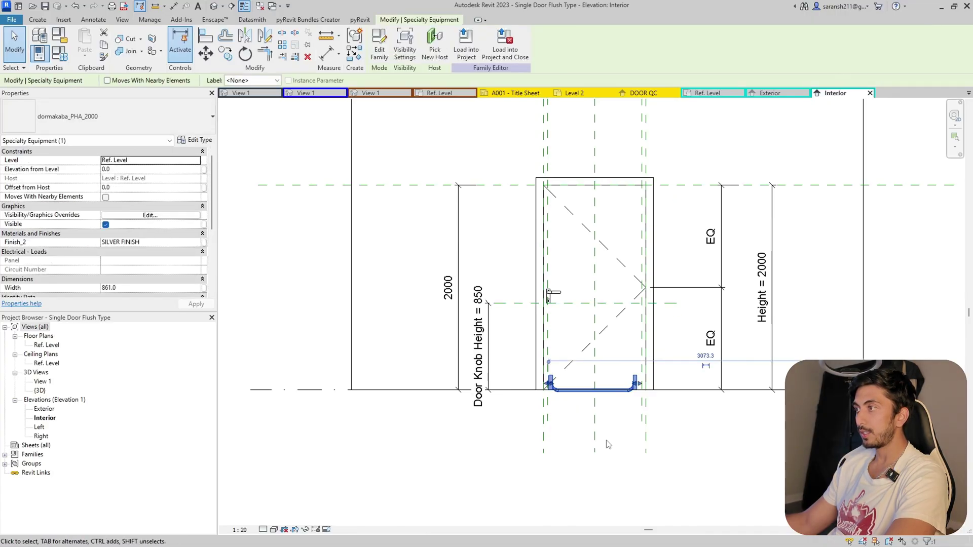
{"action": "left_click", "coordinate": [205, 36]}
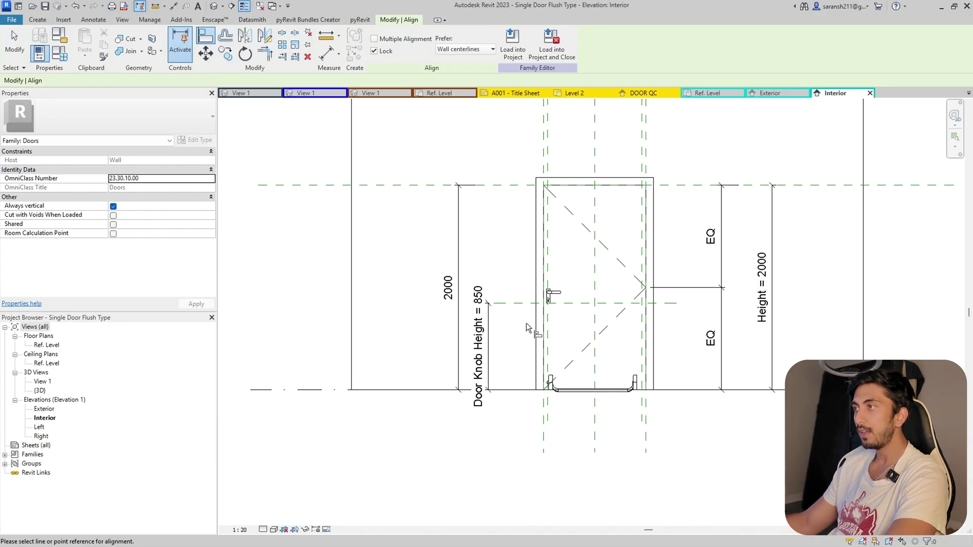
Step: Draw a new horizontal reference plane across the handle height
{"action": "left_click", "coordinate": [36, 20]}
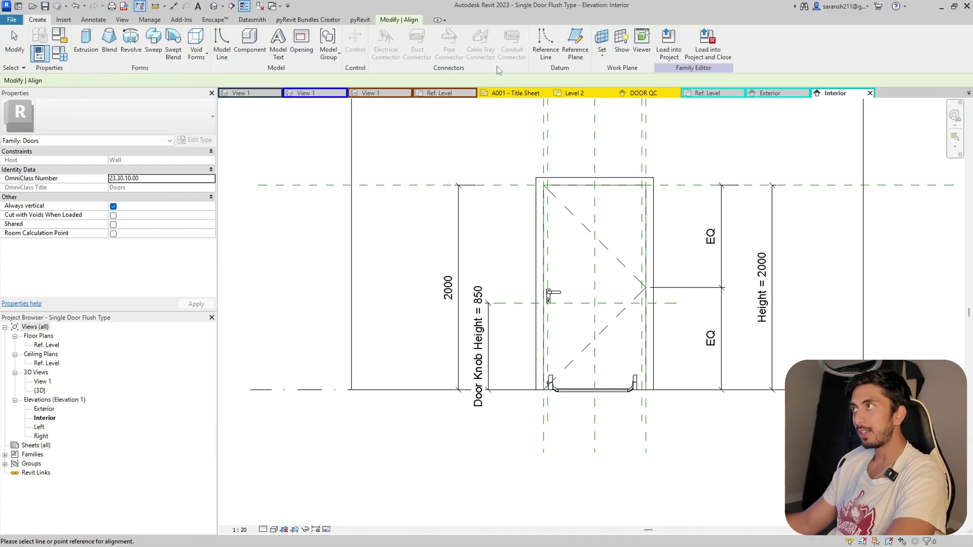
{"action": "left_click", "coordinate": [575, 46]}
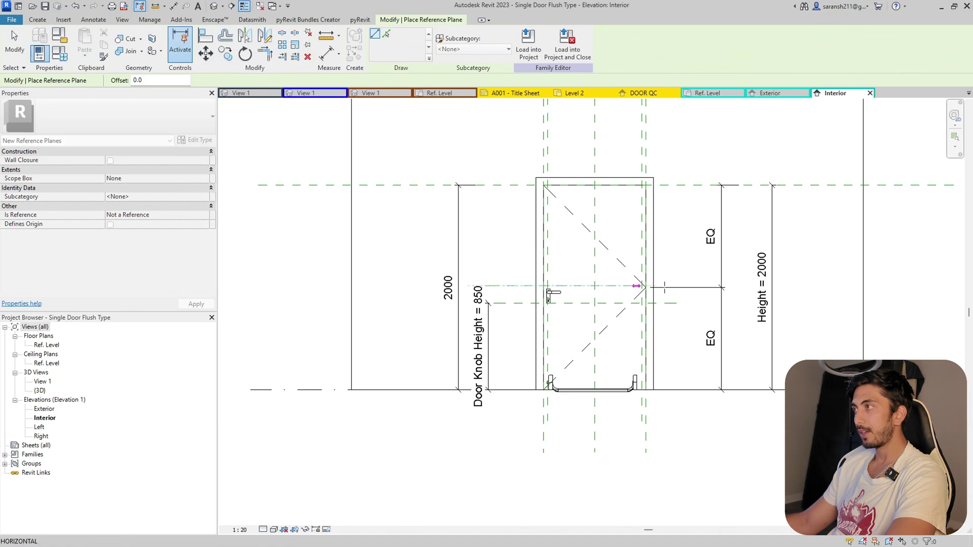
{"action": "left_click", "coordinate": [696, 286]}
{"action": "key", "text": "Escape"}
{"action": "key", "text": "Escape"}
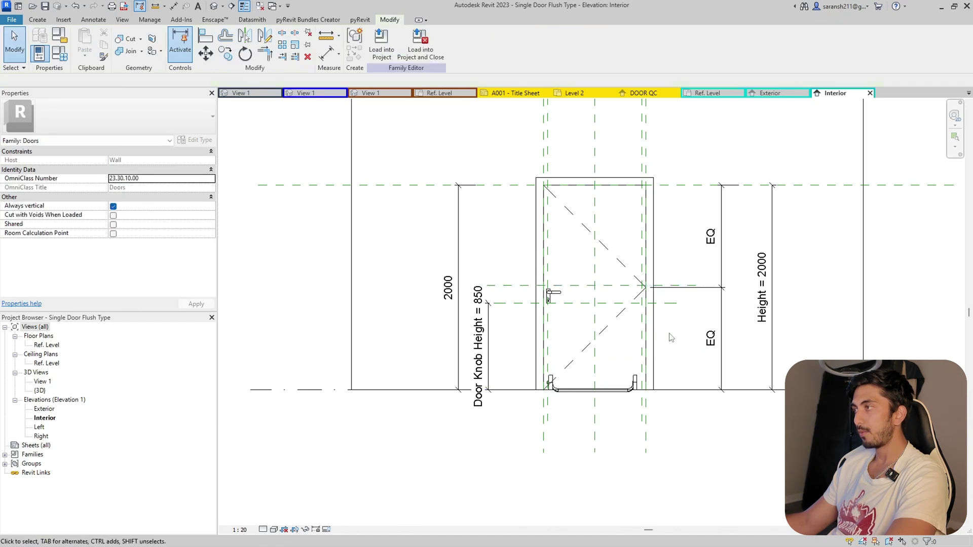
{"action": "left_click", "coordinate": [562, 389]}
{"action": "key", "text": "Escape"}
Step: Align the push bar up onto the new reference plane, 934.4 above Ref. Level
{"action": "left_click", "coordinate": [563, 389]}
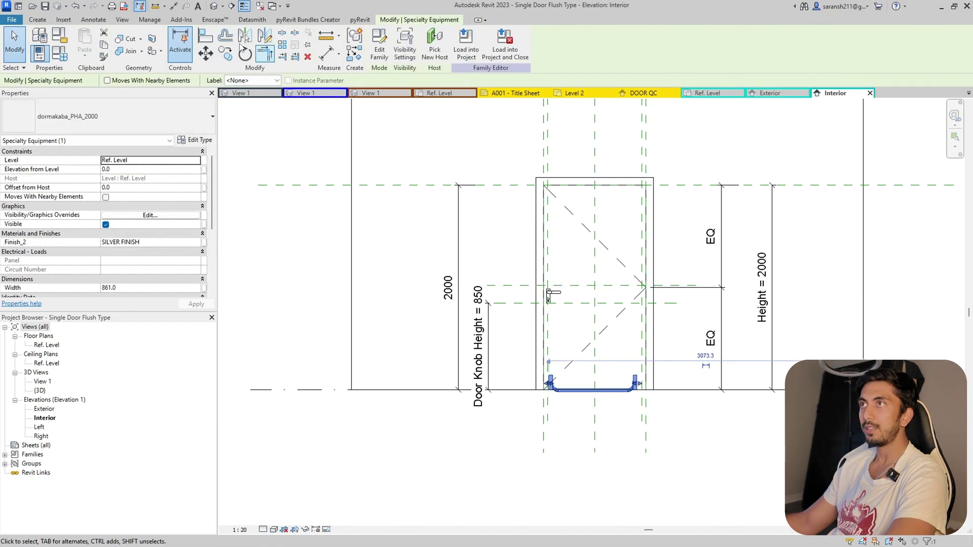
{"action": "left_click", "coordinate": [205, 37]}
{"action": "left_click", "coordinate": [512, 286]}
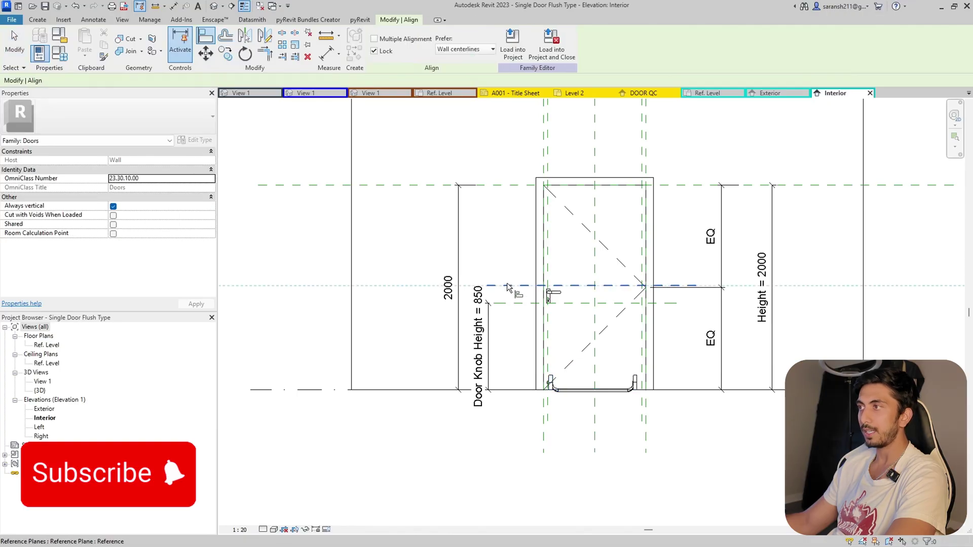
{"action": "left_click", "coordinate": [570, 386]}
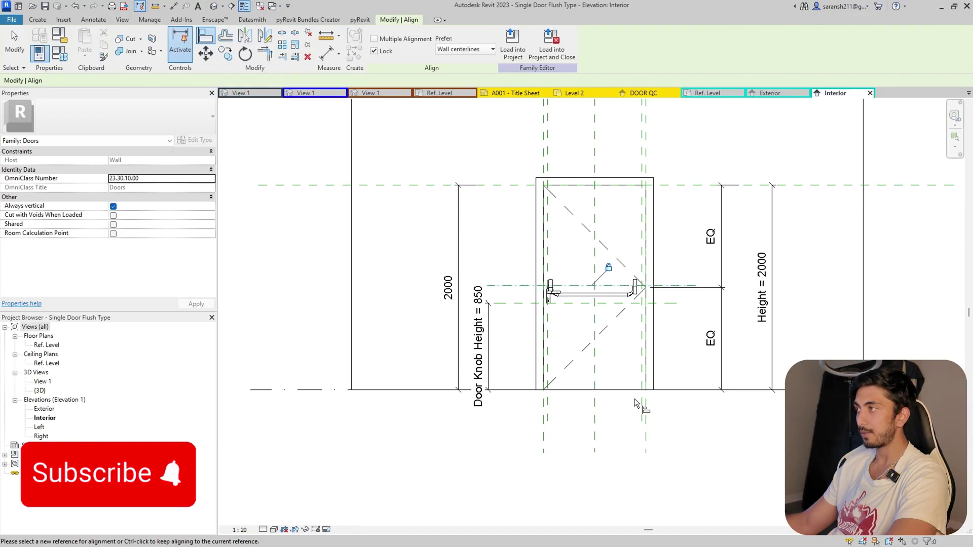
{"action": "key", "text": "Escape"}
{"action": "left_click", "coordinate": [635, 361]}
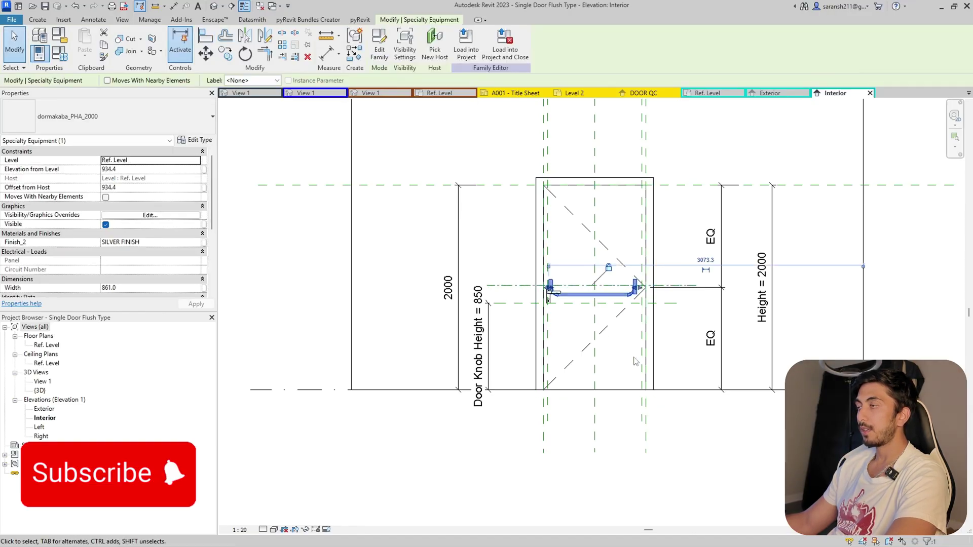
{"action": "scroll", "coordinate": [567, 297], "scroll_direction": "up", "scroll_amount": 4}
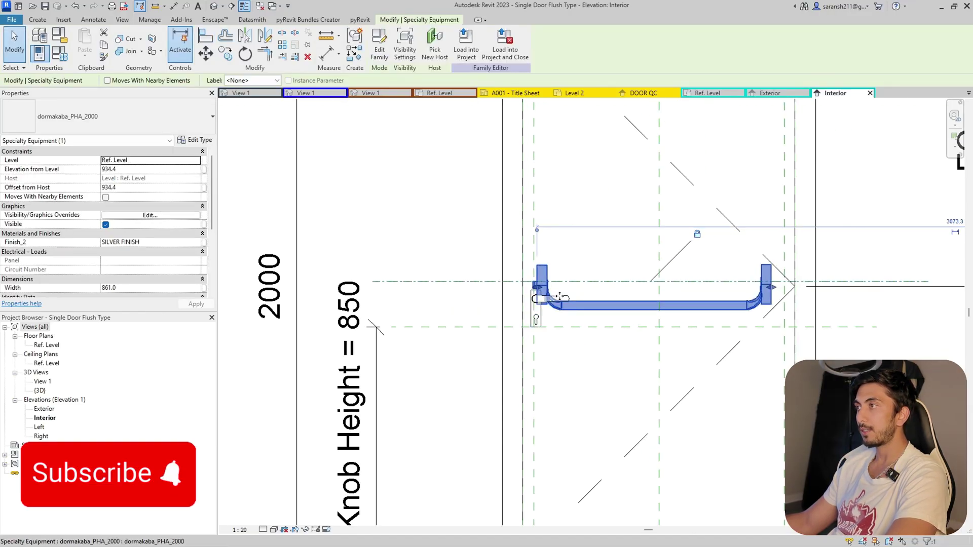
Step: Align the push bar's left end to the door's left reference plane
{"action": "scroll", "coordinate": [525, 328], "scroll_direction": "up", "scroll_amount": 1}
{"action": "scroll", "coordinate": [525, 327], "scroll_direction": "down", "scroll_amount": 5}
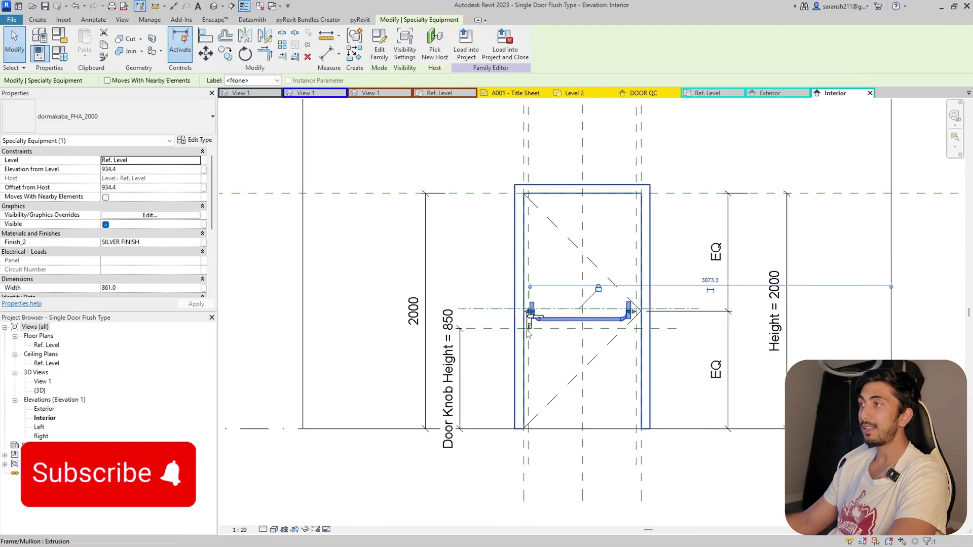
{"action": "scroll", "coordinate": [521, 114], "scroll_direction": "up", "scroll_amount": 1}
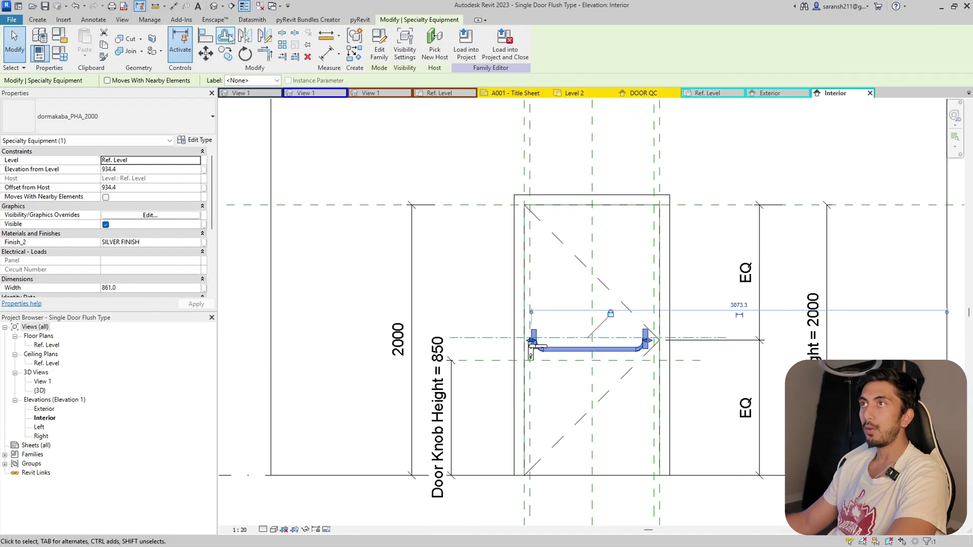
{"action": "left_click", "coordinate": [205, 36]}
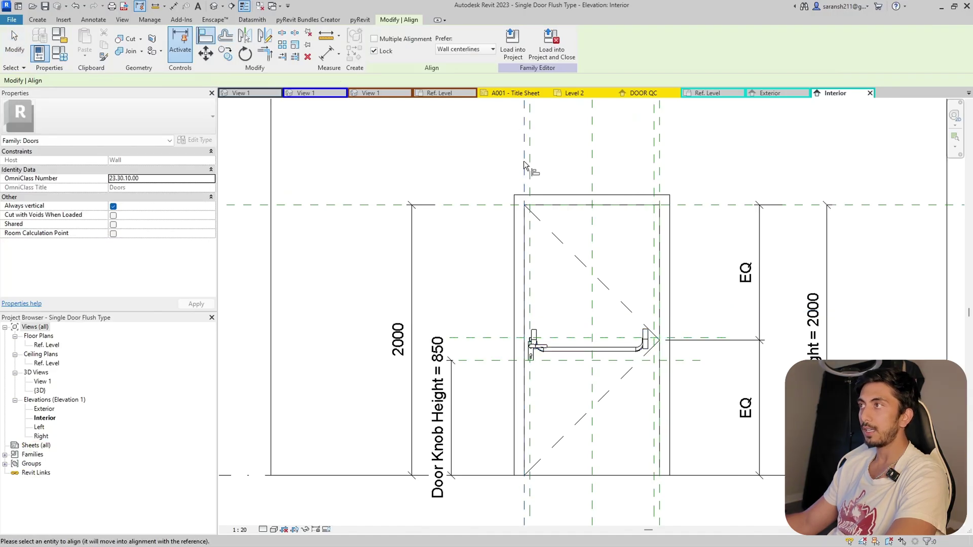
{"action": "left_click", "coordinate": [532, 190]}
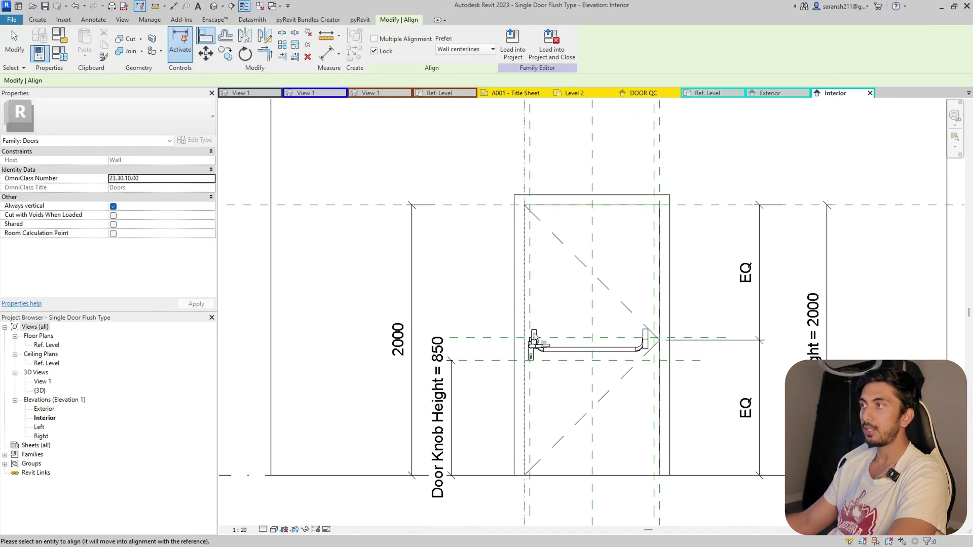
{"action": "scroll", "coordinate": [535, 335], "scroll_direction": "up", "scroll_amount": 2}
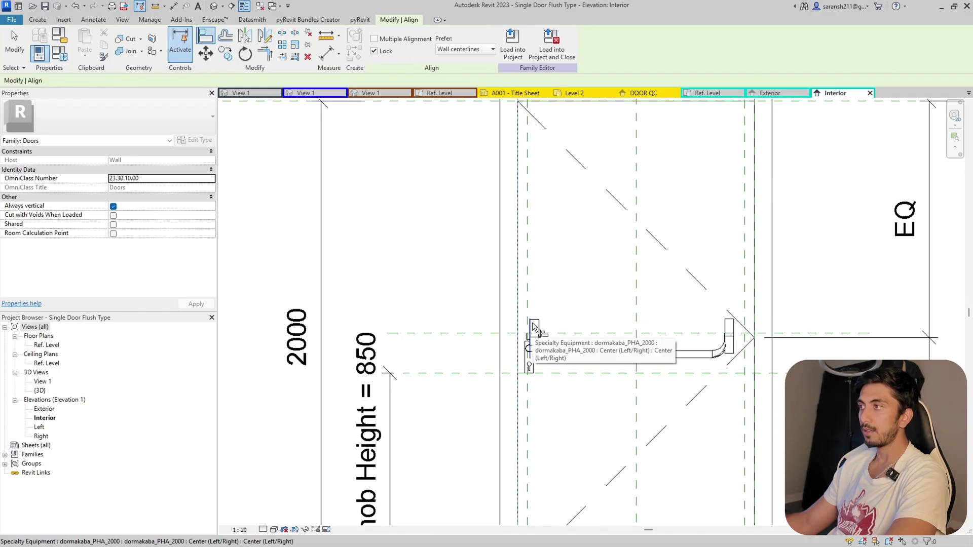
{"action": "left_click", "coordinate": [533, 327]}
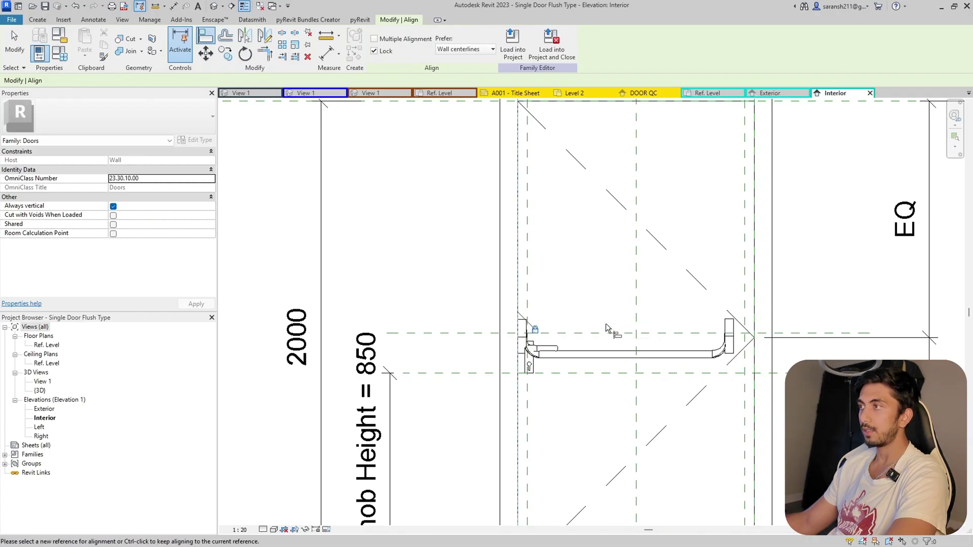
Step: Stretch the push bar's right end onto the right reference plane and confirm its 1000.0 width
{"action": "scroll", "coordinate": [606, 324], "scroll_direction": "down", "scroll_amount": 3}
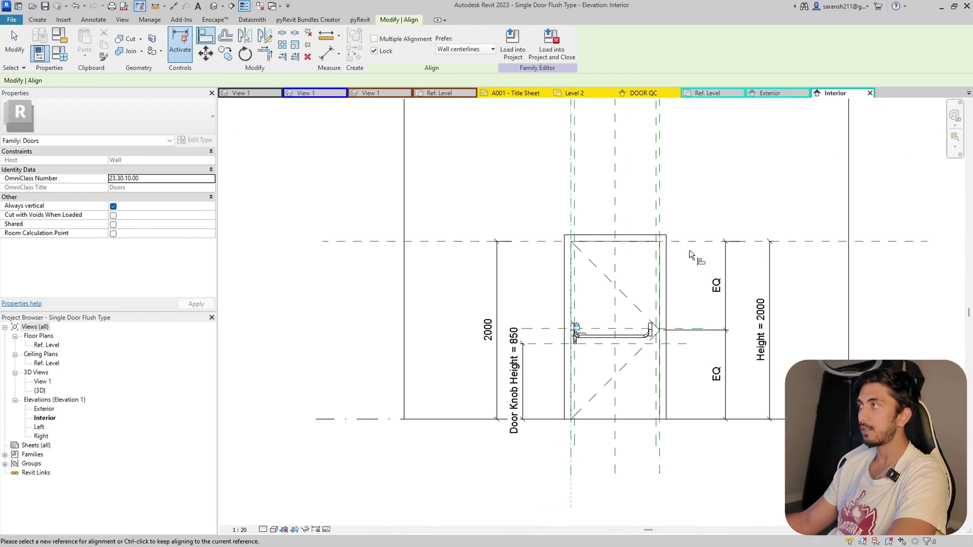
{"action": "left_click", "coordinate": [659, 207]}
{"action": "scroll", "coordinate": [658, 324], "scroll_direction": "up", "scroll_amount": 3}
{"action": "left_click", "coordinate": [652, 327]}
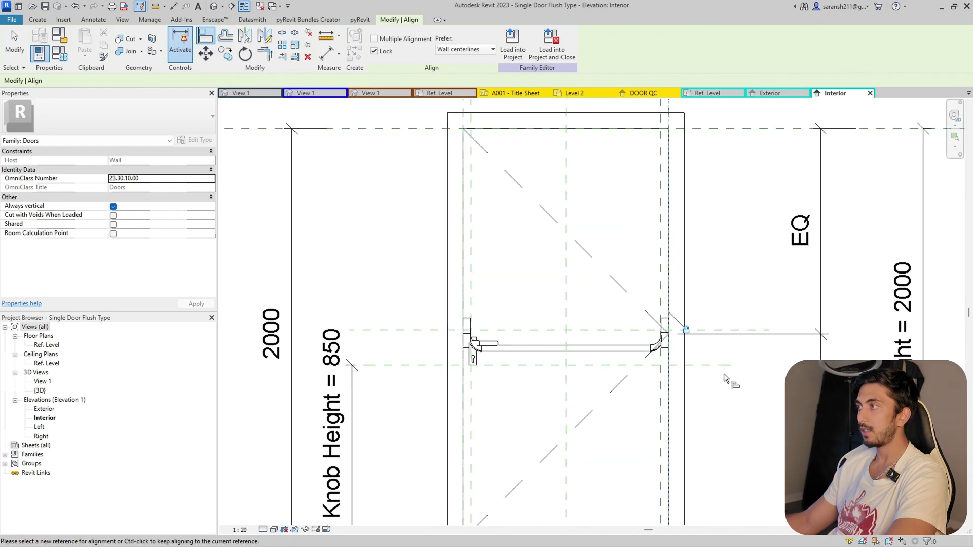
{"action": "scroll", "coordinate": [723, 373], "scroll_direction": "down", "scroll_amount": 3}
{"action": "key", "text": "Escape"}
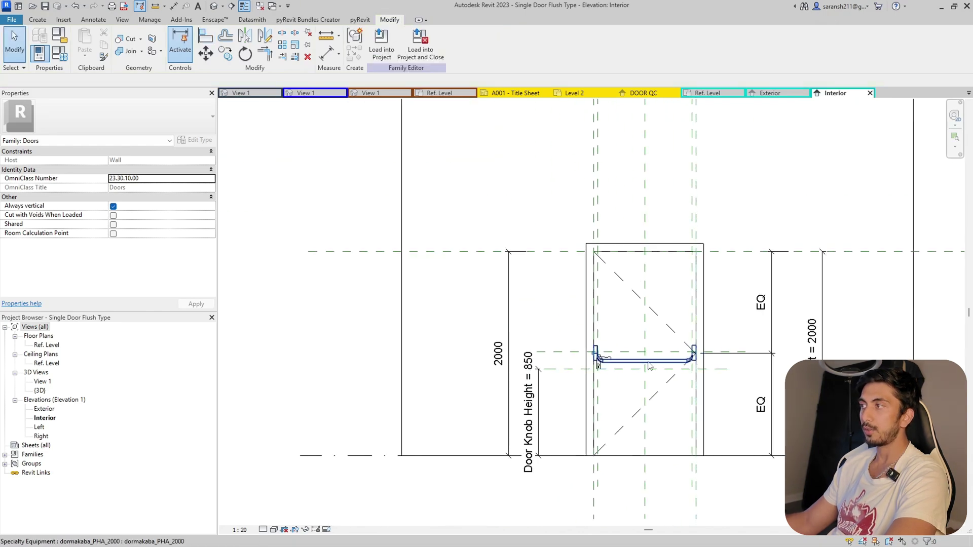
{"action": "left_click", "coordinate": [667, 388]}
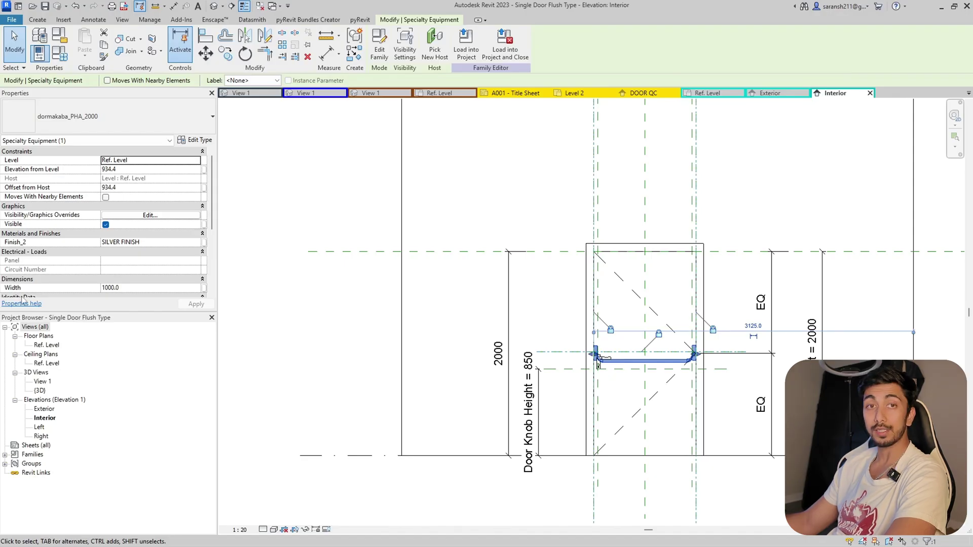
{"action": "scroll", "coordinate": [164, 296], "scroll_direction": "down", "scroll_amount": 1}
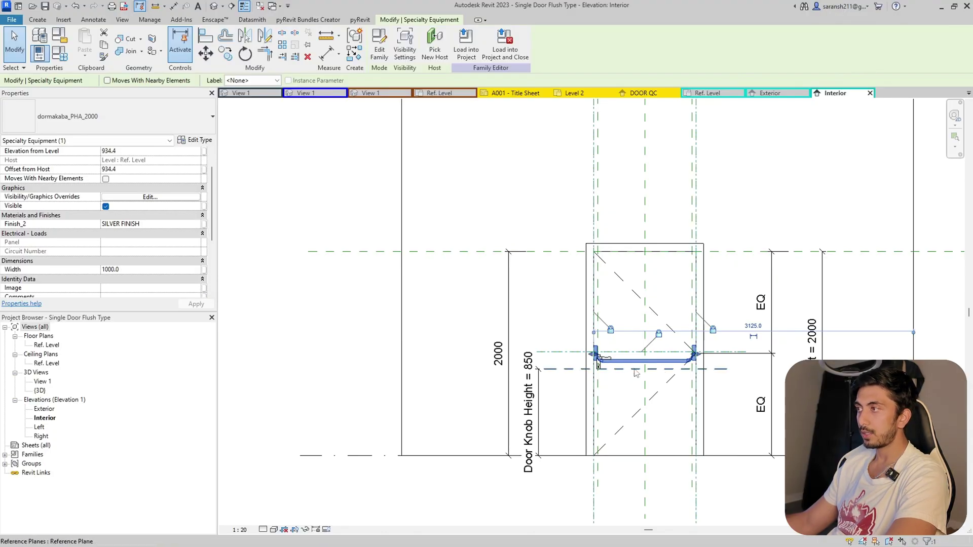
{"action": "key", "text": "Escape"}
Step: Place an aligned 1019 dimension from the handle-height plane beside the door
{"action": "left_click", "coordinate": [583, 360]}
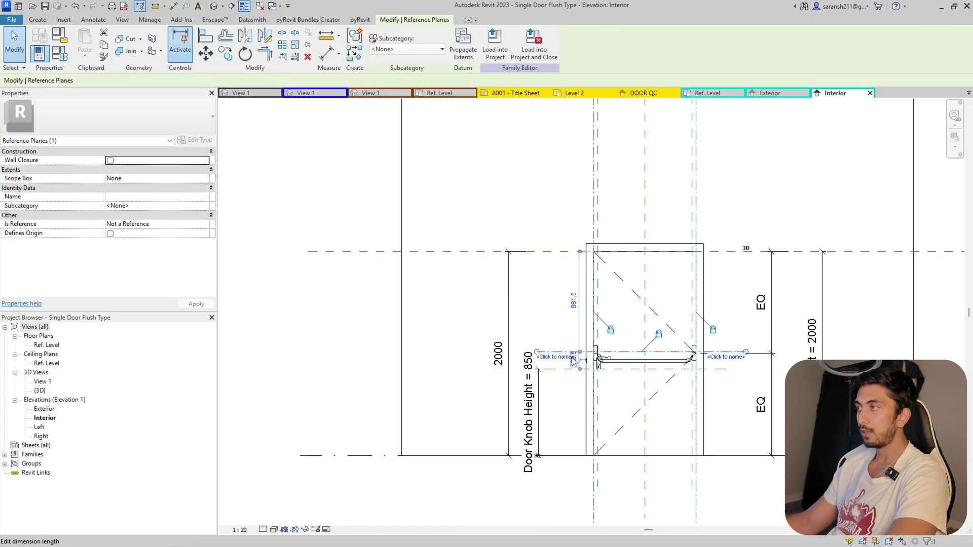
{"action": "left_click", "coordinate": [173, 6]}
{"action": "scroll", "coordinate": [425, 329], "scroll_direction": "down", "scroll_amount": 3}
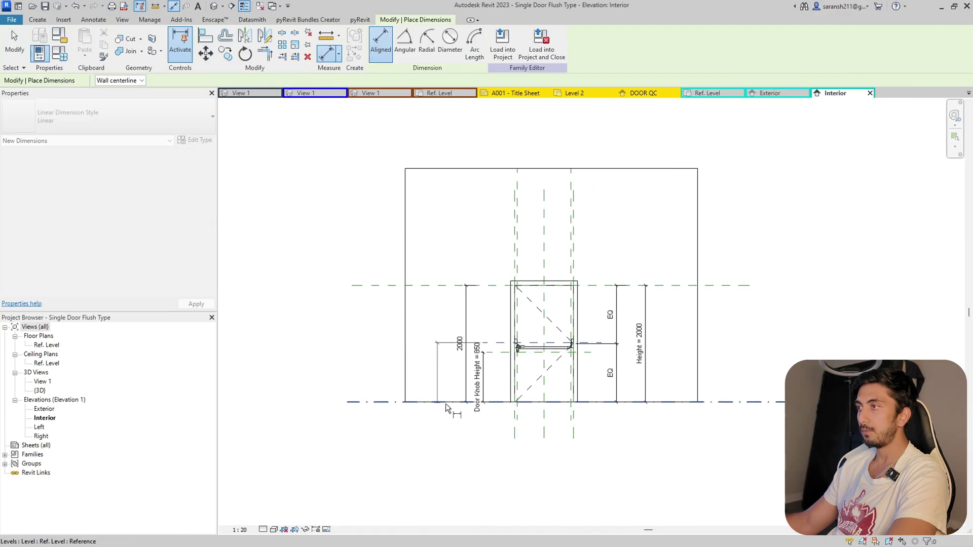
{"action": "key", "text": "Escape"}
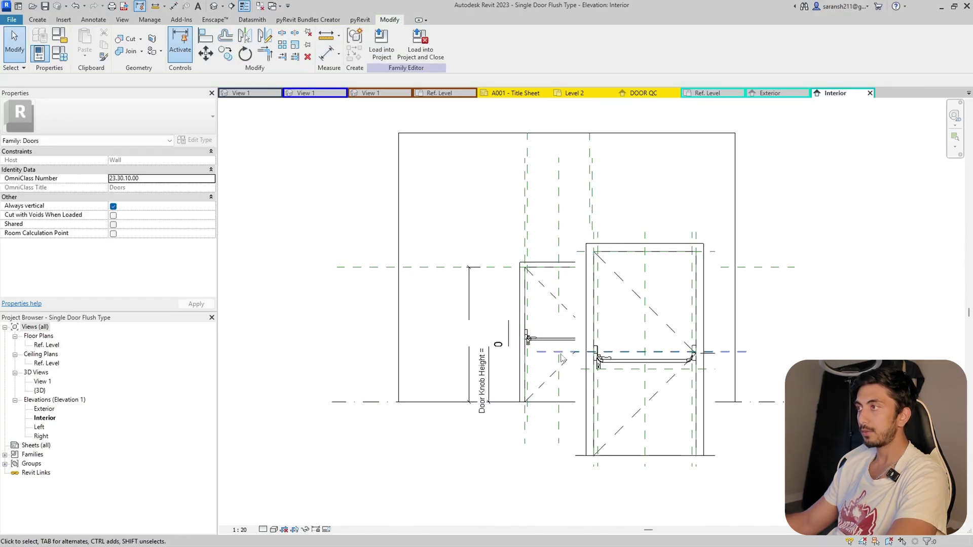
{"action": "scroll", "coordinate": [562, 359], "scroll_direction": "up", "scroll_amount": 4}
{"action": "scroll", "coordinate": [561, 359], "scroll_direction": "down", "scroll_amount": 1}
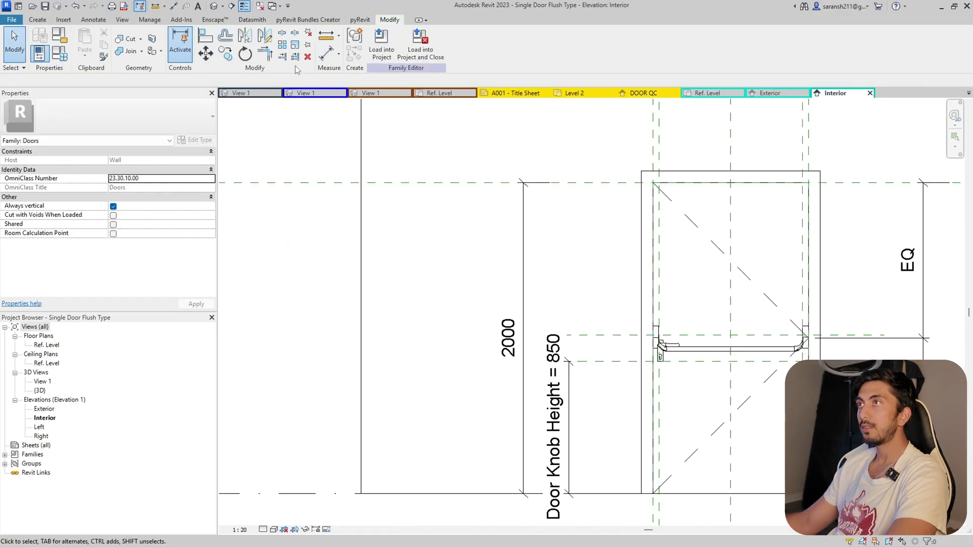
{"action": "left_click", "coordinate": [173, 6]}
{"action": "left_click", "coordinate": [613, 335]}
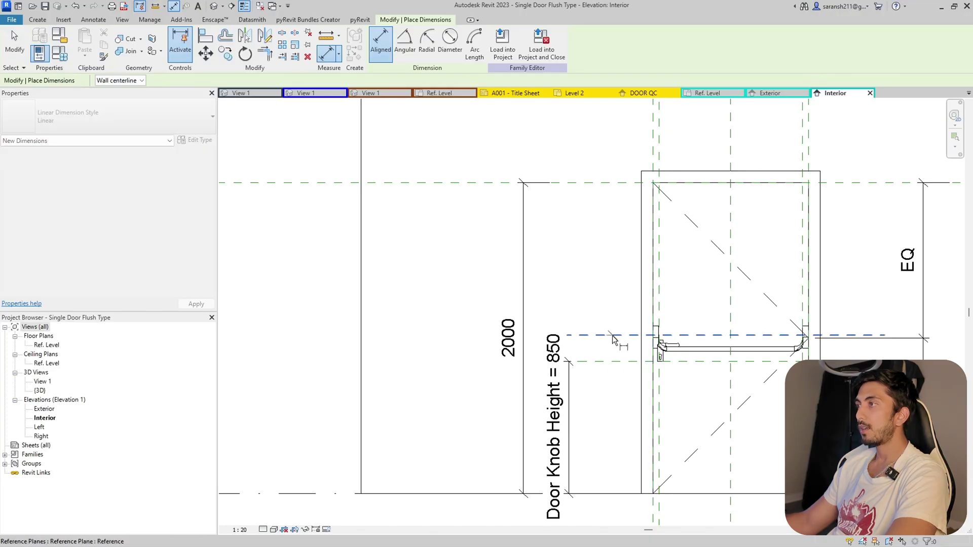
{"action": "scroll", "coordinate": [522, 289], "scroll_direction": "down", "scroll_amount": 2}
{"action": "left_click", "coordinate": [482, 412]}
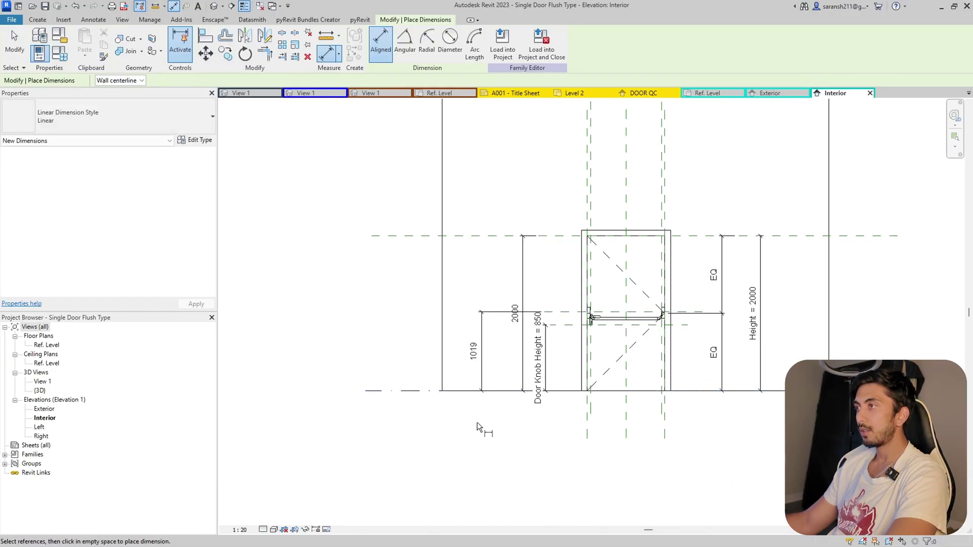
{"action": "key", "text": "Escape"}
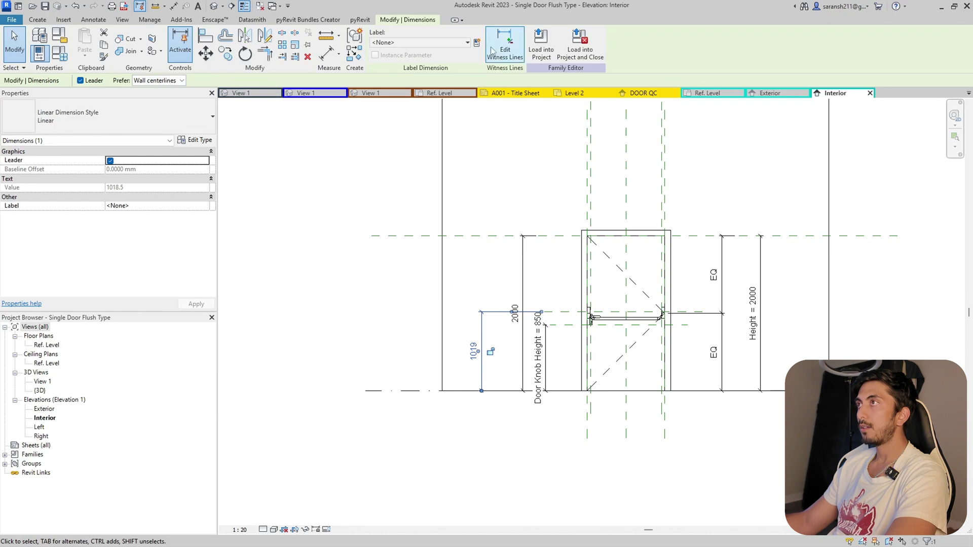
Step: Label the 1019 dimension with a new parameter named Panic Bar Height
{"action": "left_click", "coordinate": [476, 42]}
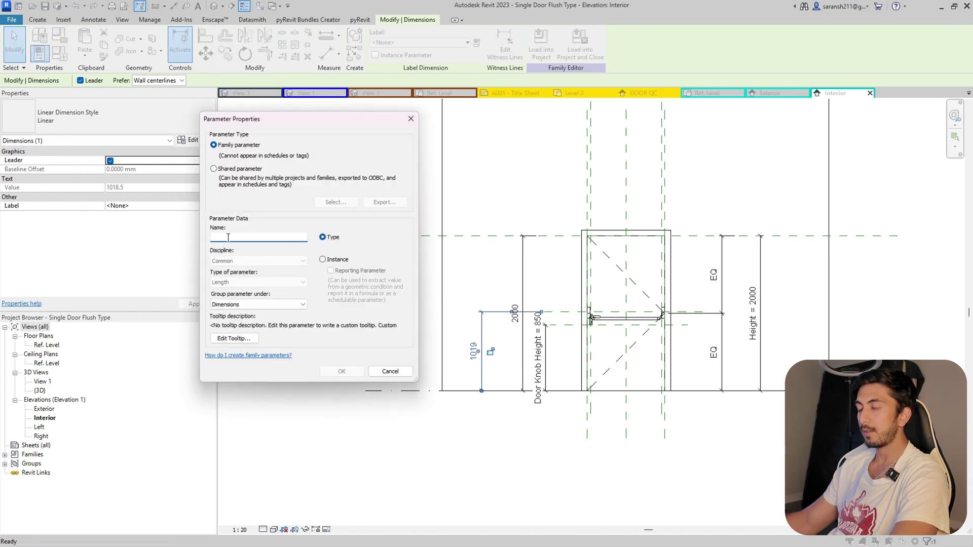
{"action": "key", "text": "Caps_Lock"}
{"action": "type", "text": "Pah"}
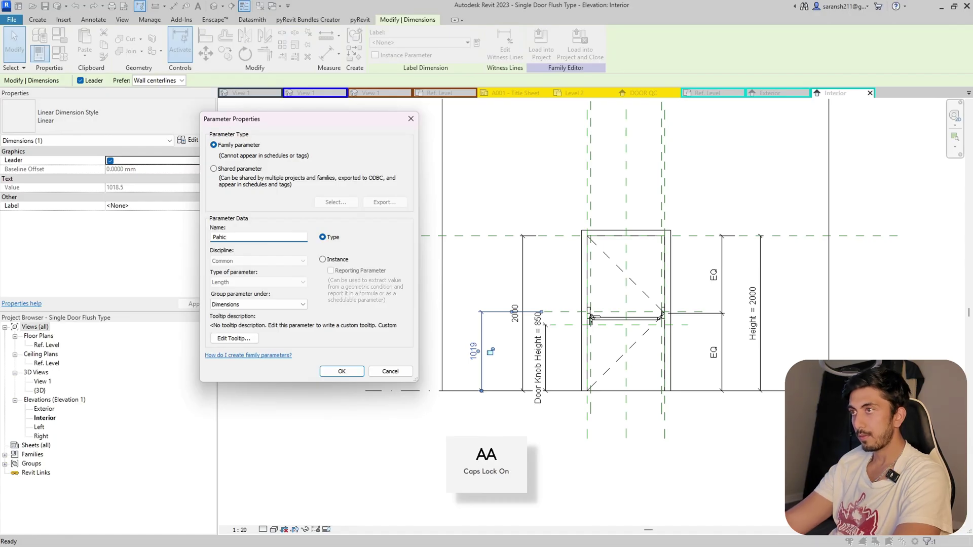
{"action": "key", "text": "BackSpace"}
{"action": "key", "text": "Caps_Lock"}
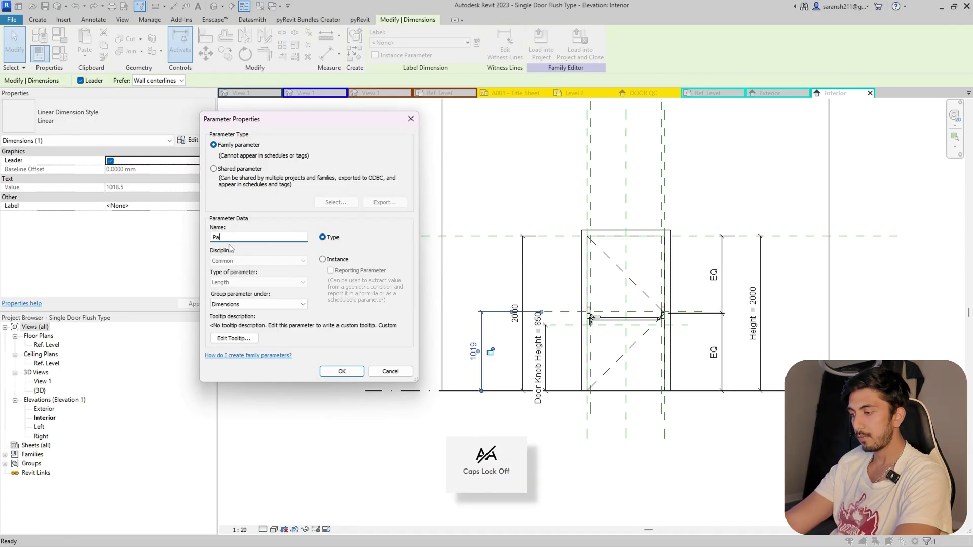
{"action": "type", "text": "nic"}
{"action": "key", "text": "Caps_Lock"}
{"action": "type", "text": "B"}
{"action": "key", "text": "Caps_Lock"}
{"action": "type", "text": "ar Heig"}
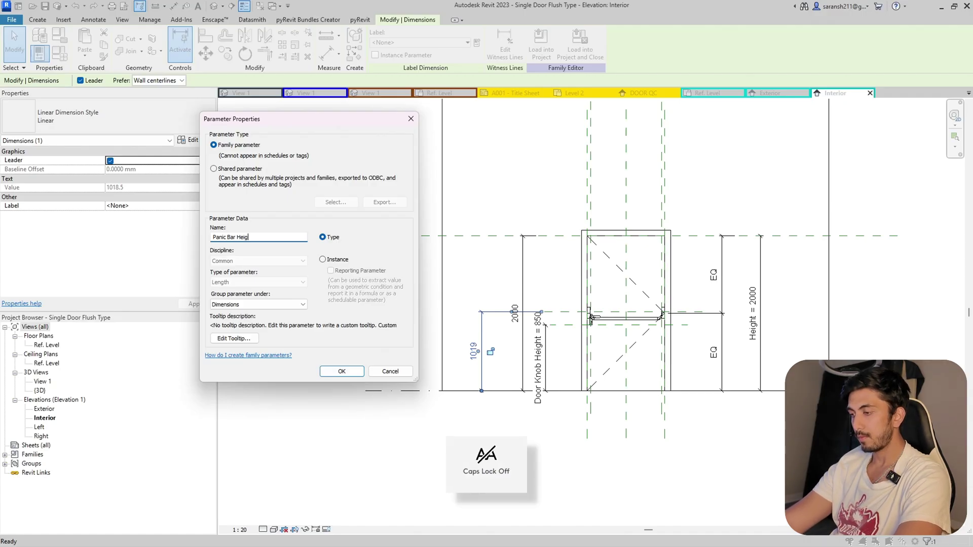
{"action": "type", "text": "ht"}
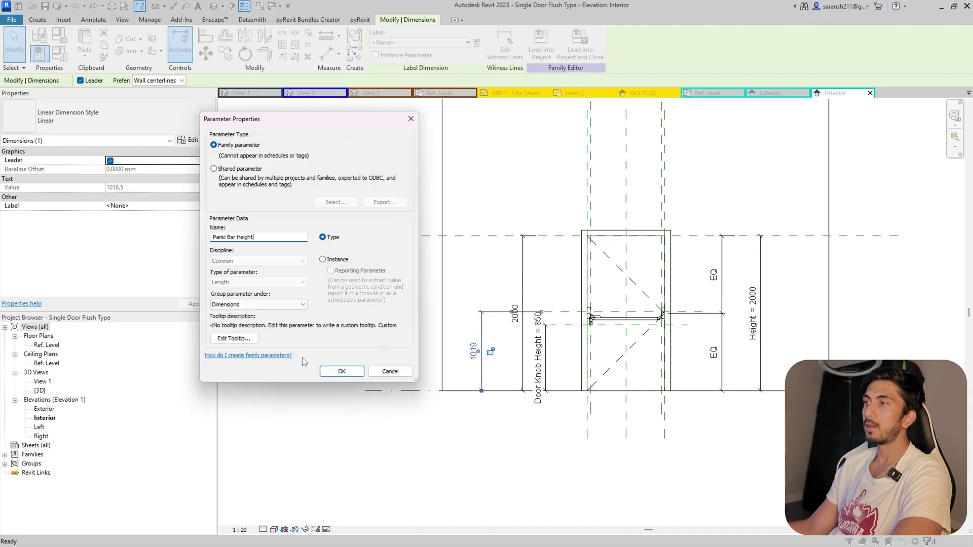
{"action": "left_click", "coordinate": [342, 371]}
{"action": "left_click", "coordinate": [474, 487]}
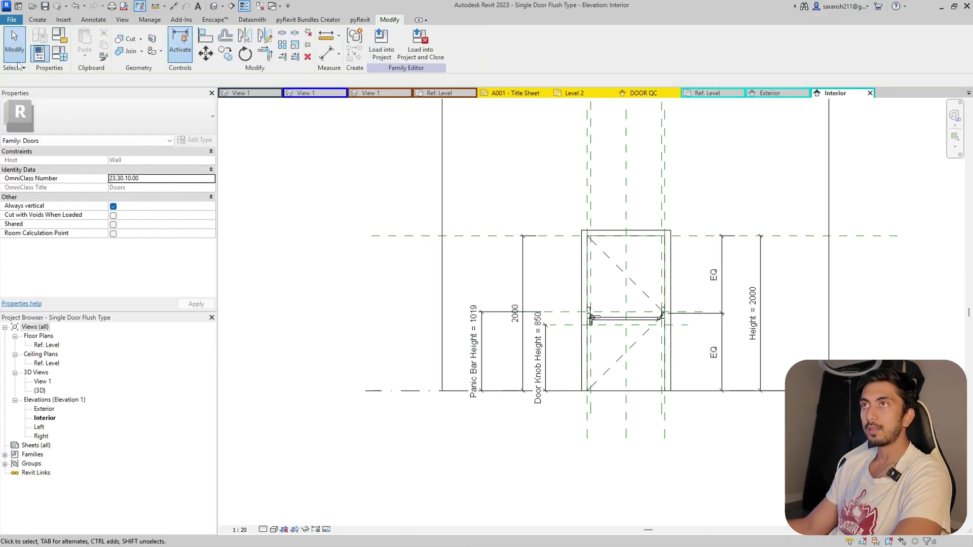
{"action": "left_click", "coordinate": [59, 52]}
Step: Enter 1000 for Panic Bar Height in Family Types and apply it
{"action": "left_click", "coordinate": [148, 210]}
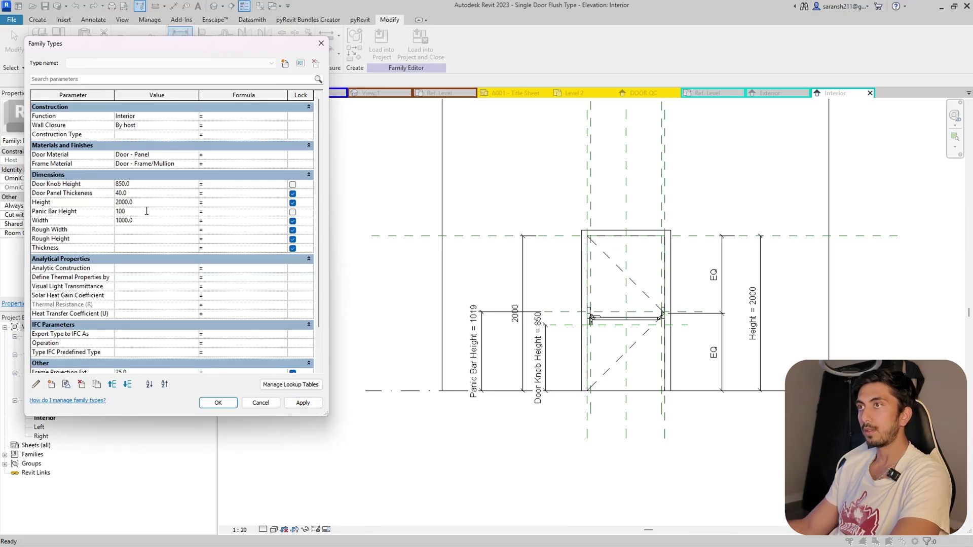
{"action": "type", "text": "1000"}
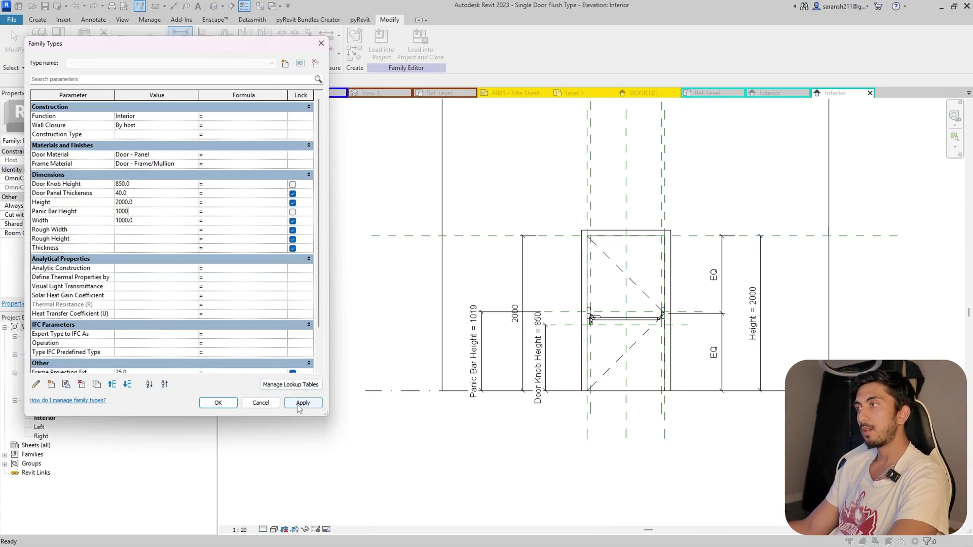
{"action": "left_click", "coordinate": [302, 402]}
{"action": "left_click", "coordinate": [218, 403]}
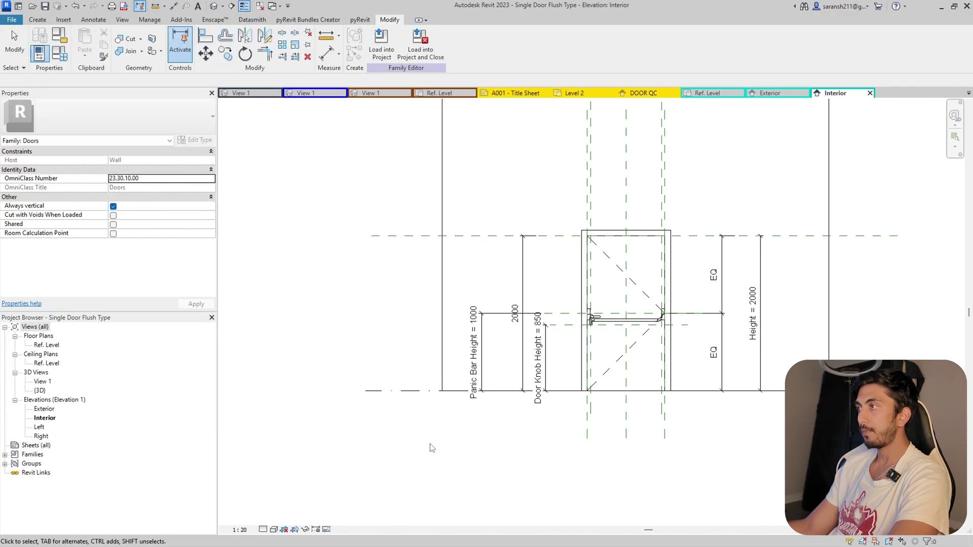
Step: Select the panic bar hardware to check it moved onto the 1000 plane
{"action": "scroll", "coordinate": [596, 332], "scroll_direction": "up", "scroll_amount": 2}
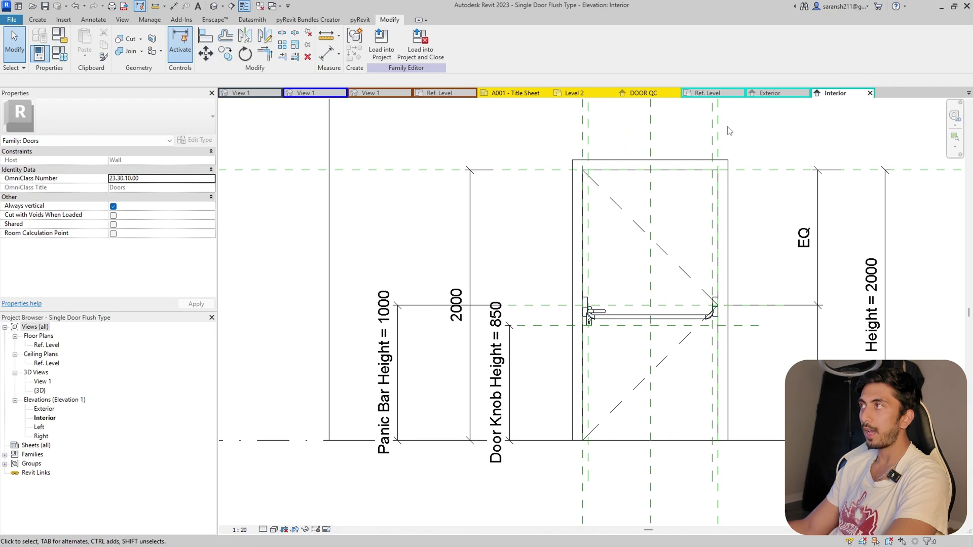
{"action": "left_click", "coordinate": [599, 313]}
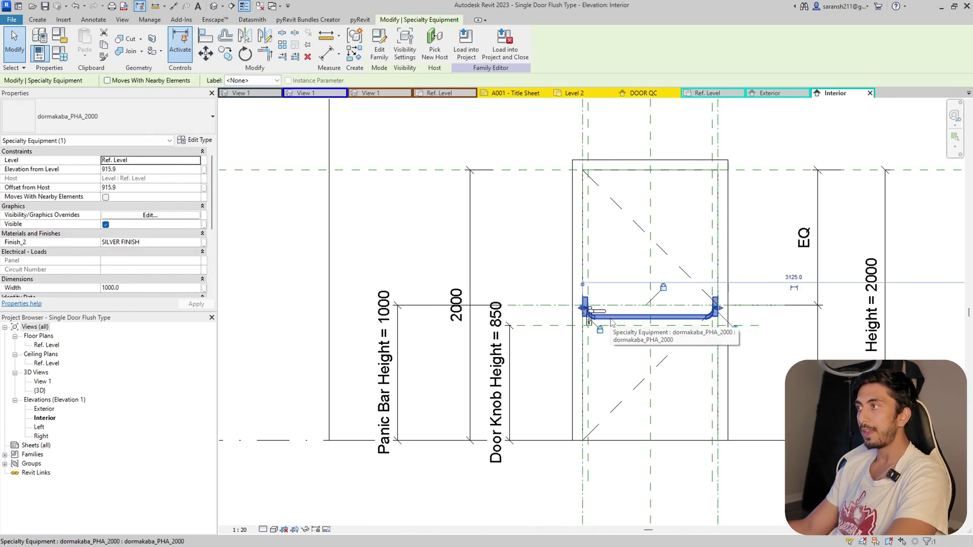
{"action": "left_click", "coordinate": [506, 267]}
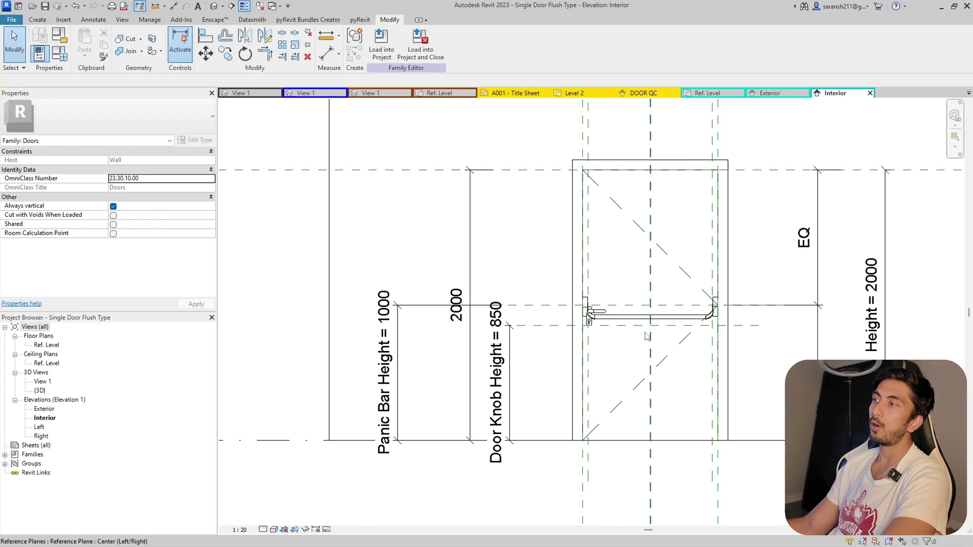
{"action": "left_click", "coordinate": [611, 326]}
Step: Select the dormakaba_PHA_2000 push bar in the elevation to show its properties
{"action": "left_click", "coordinate": [545, 271]}
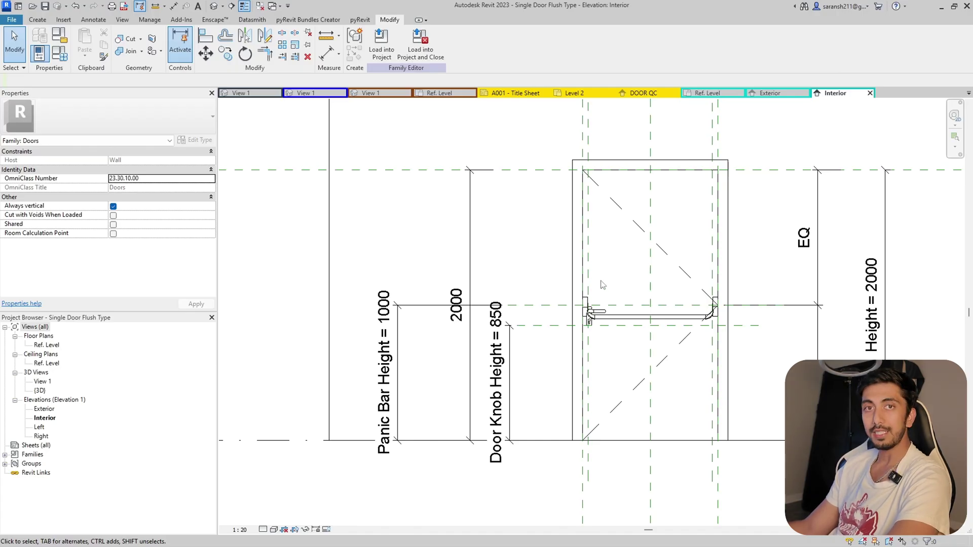
{"action": "left_click", "coordinate": [617, 325]}
{"action": "left_click", "coordinate": [525, 269]}
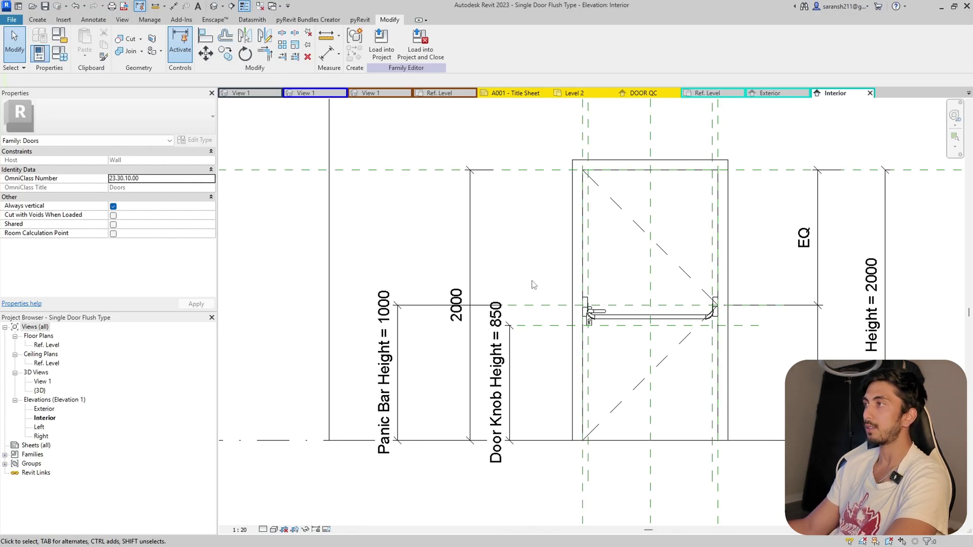
{"action": "left_click", "coordinate": [589, 312]}
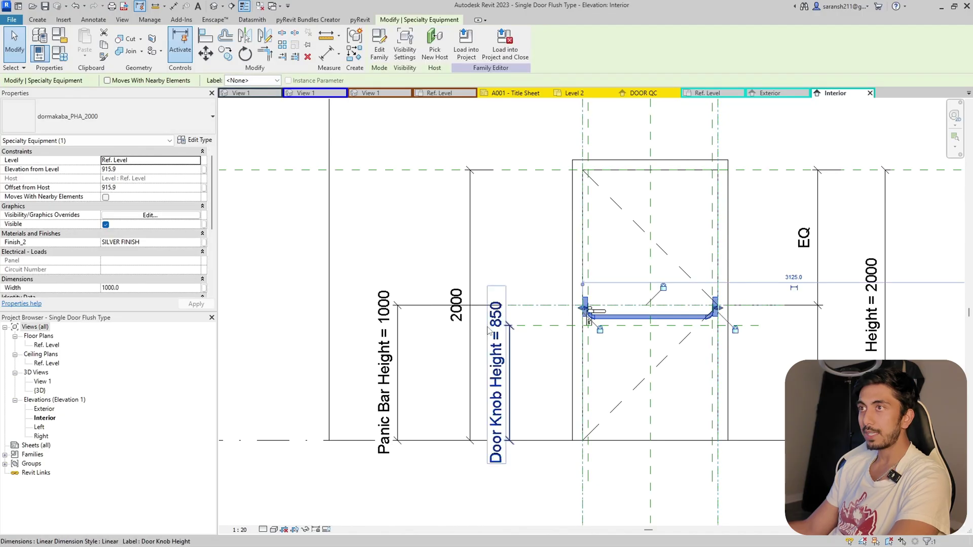
Step: Link the push bar's Visible property to a new parameter named Show Panic Bar
{"action": "left_click", "coordinate": [205, 226]}
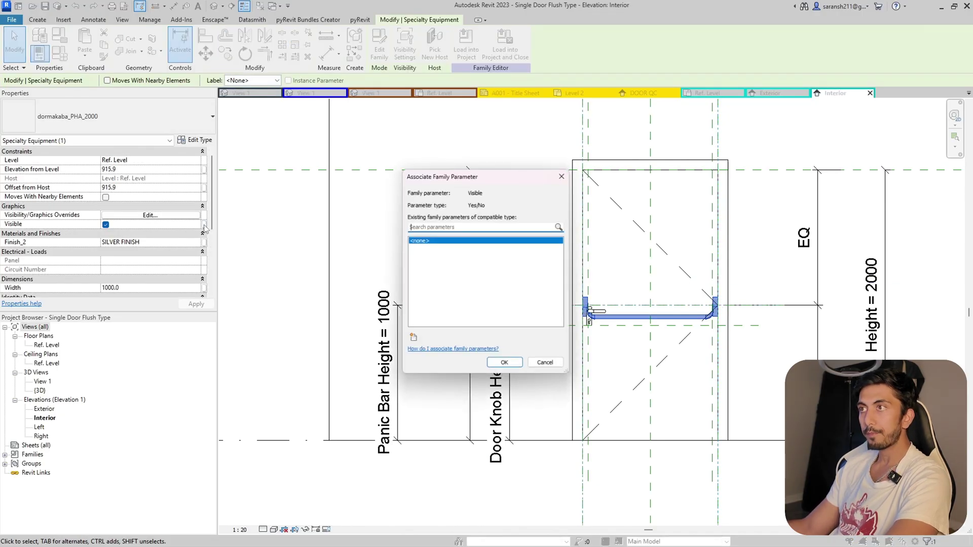
{"action": "left_click", "coordinate": [412, 341]}
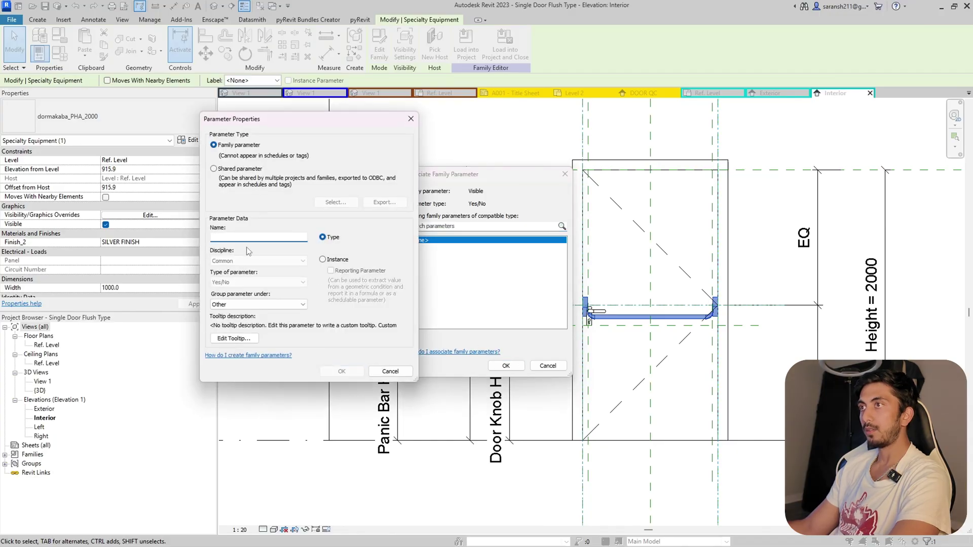
{"action": "key", "text": "Caps_Lock"}
{"action": "type", "text": "S"}
{"action": "key", "text": "Caps_Lock"}
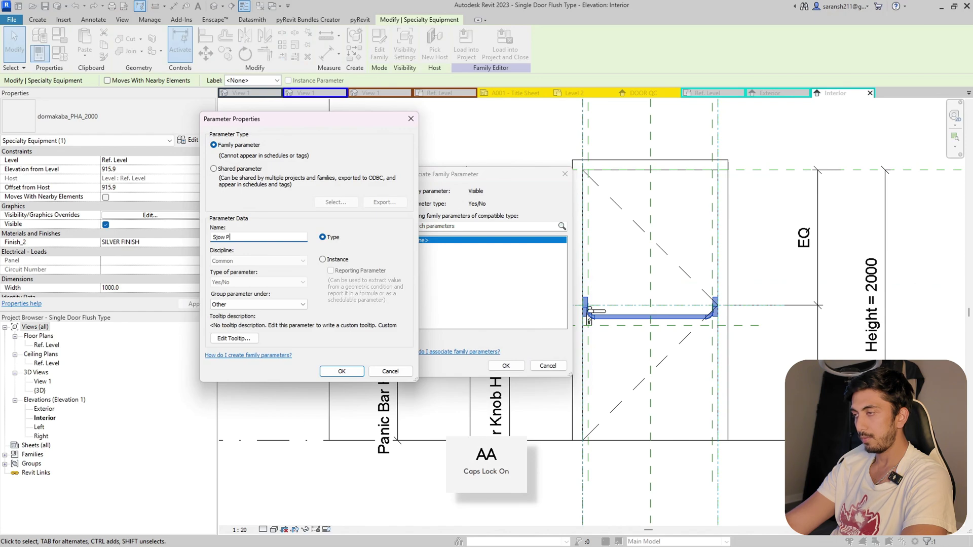
{"action": "key", "text": "BackSpace"}
{"action": "key", "text": "BackSpace"}
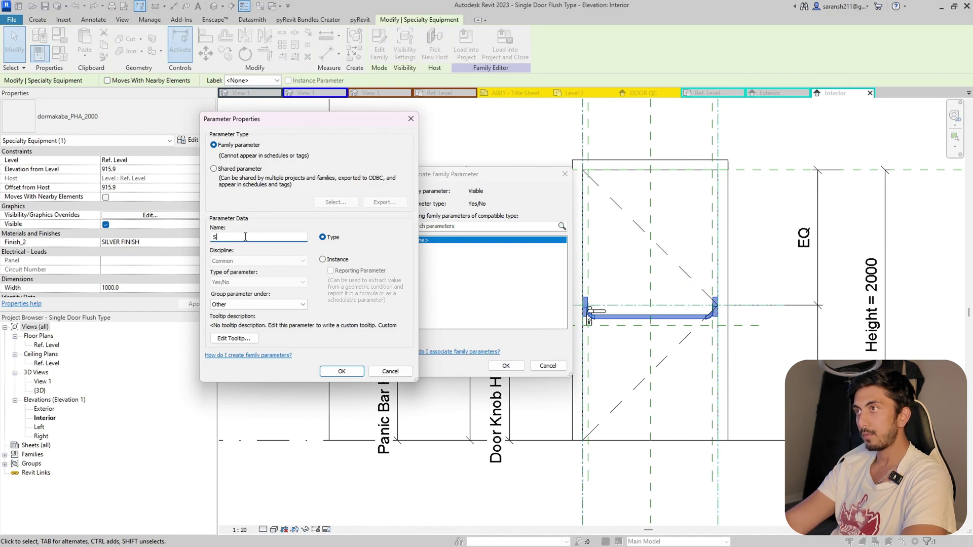
{"action": "key", "text": "Caps_Lock"}
{"action": "type", "text": "how"}
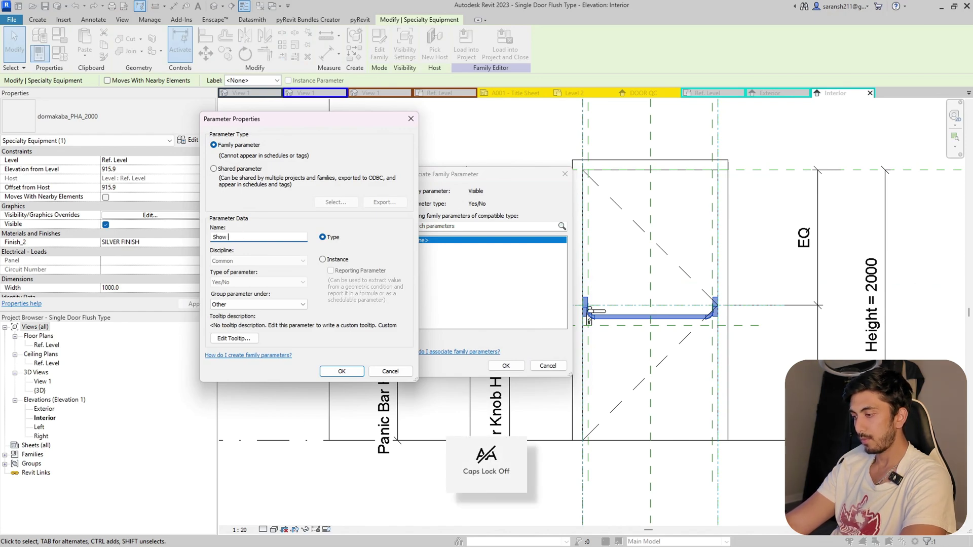
{"action": "key", "text": "Caps_Lock"}
{"action": "type", "text": "P"}
{"action": "key", "text": "Caps_Lock"}
{"action": "type", "text": "anic"}
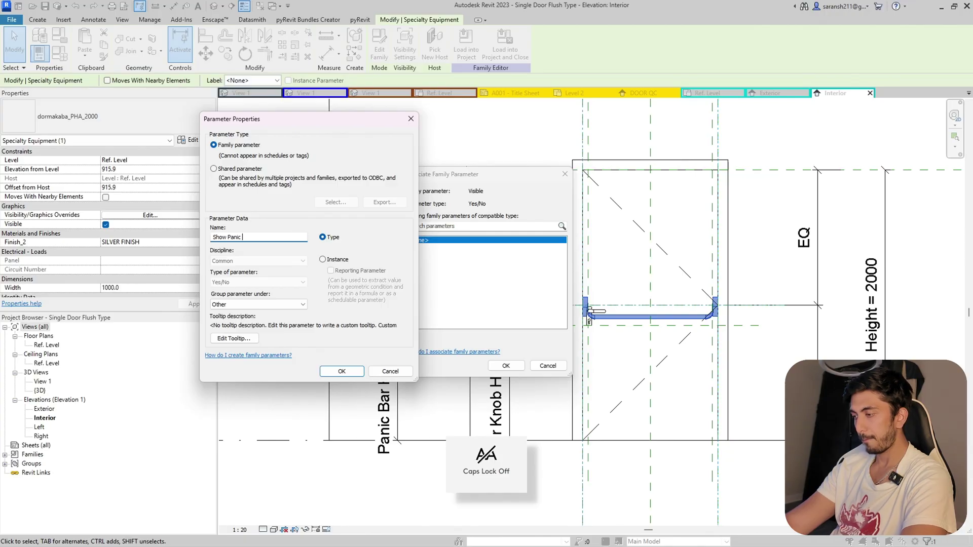
{"action": "key", "text": "Caps_Lock"}
{"action": "type", "text": "B"}
{"action": "key", "text": "Caps_Lock"}
{"action": "type", "text": "ar"}
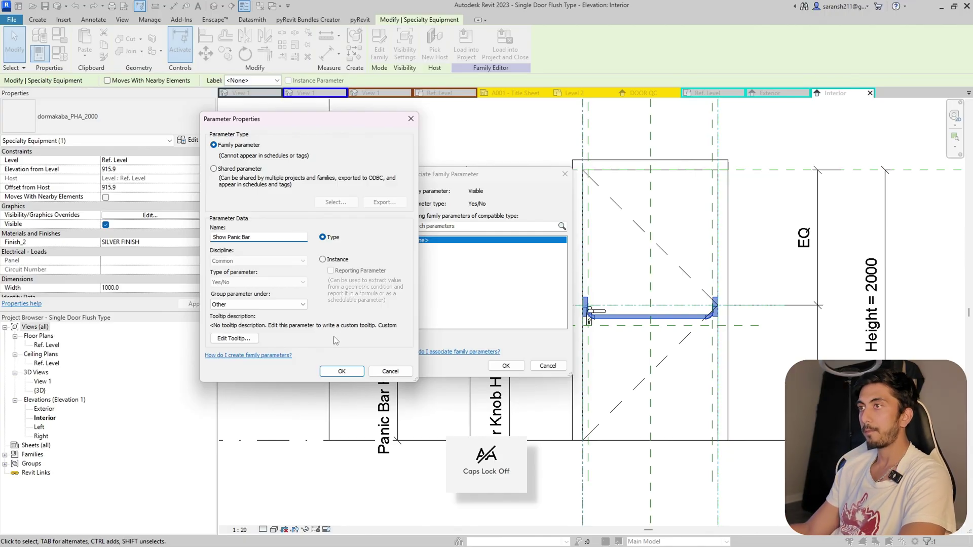
Step: Group Show Panic Bar under Graphics and confirm both dialogs
{"action": "left_click", "coordinate": [282, 304]}
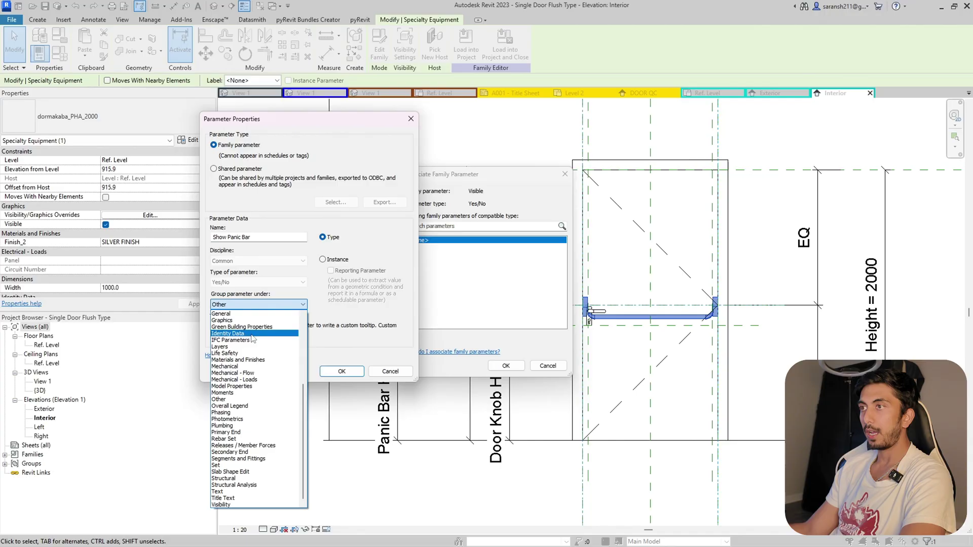
{"action": "left_click", "coordinate": [240, 321]}
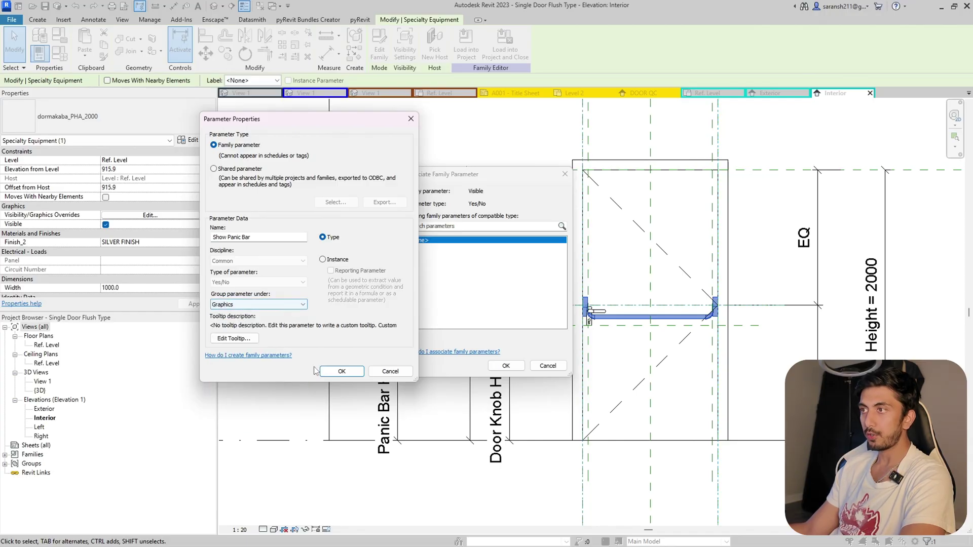
{"action": "left_click", "coordinate": [342, 371]}
{"action": "left_click", "coordinate": [505, 366]}
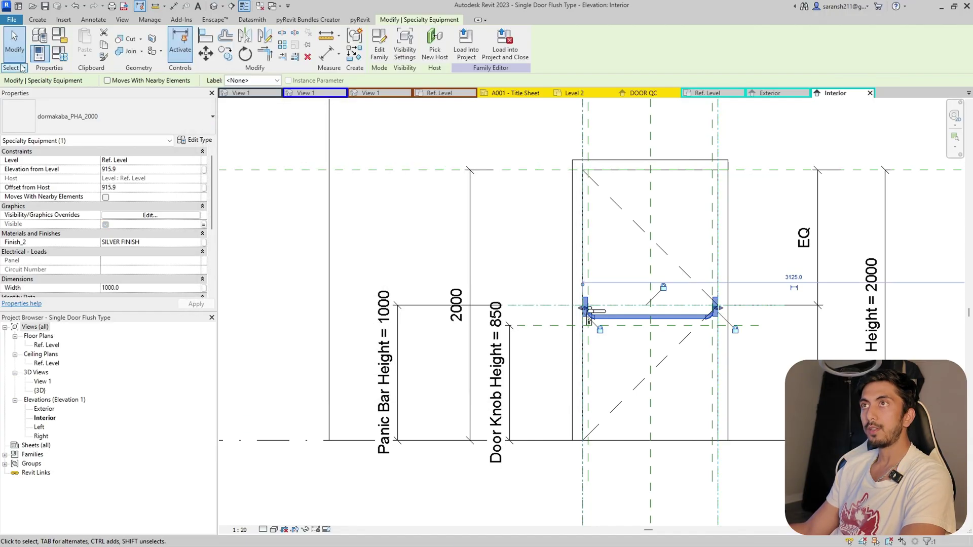
{"action": "left_click", "coordinate": [59, 52]}
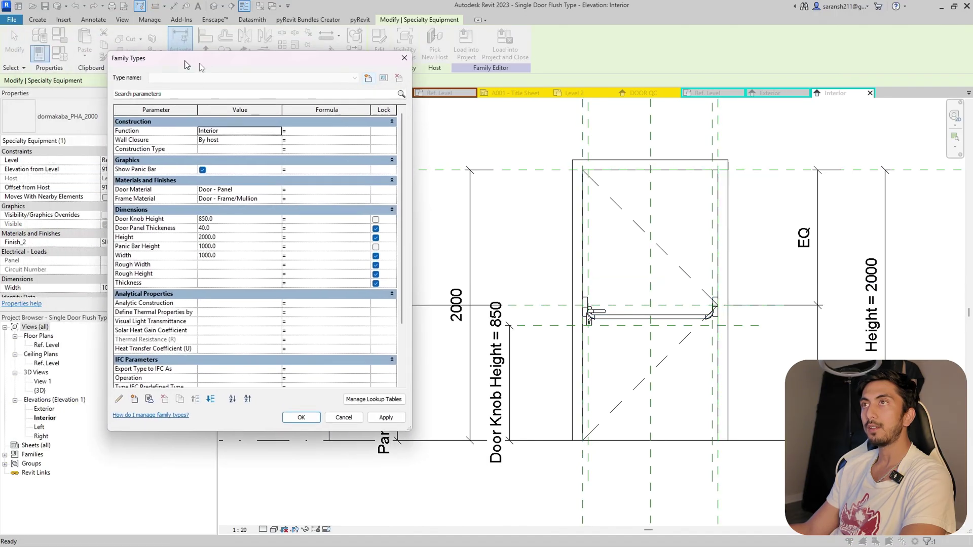
Step: Hide the panic bar by unchecking Show Panic Bar, and turn on preview visibility in the elevation
{"action": "left_click_drag", "start_coordinate": [186, 63], "coordinate": [177, 122]}
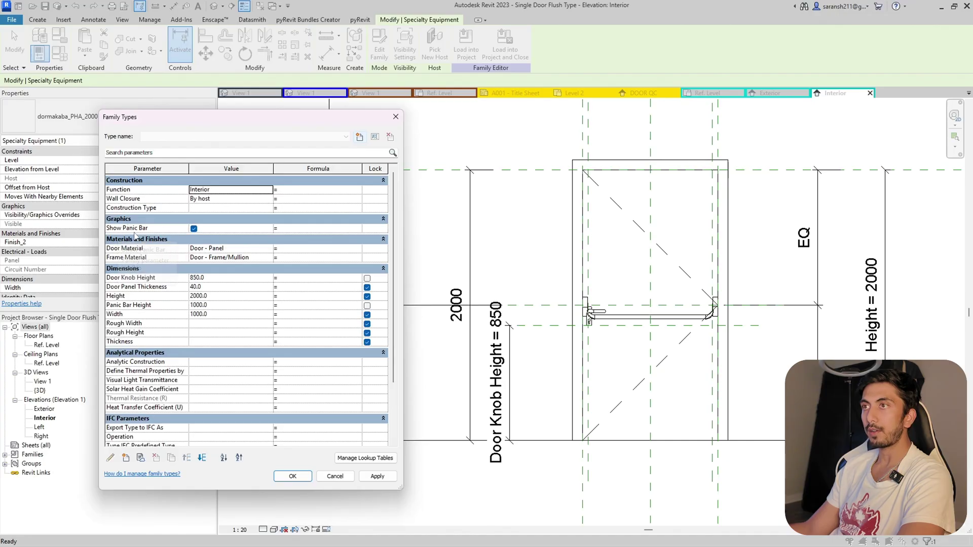
{"action": "left_click", "coordinate": [195, 229]}
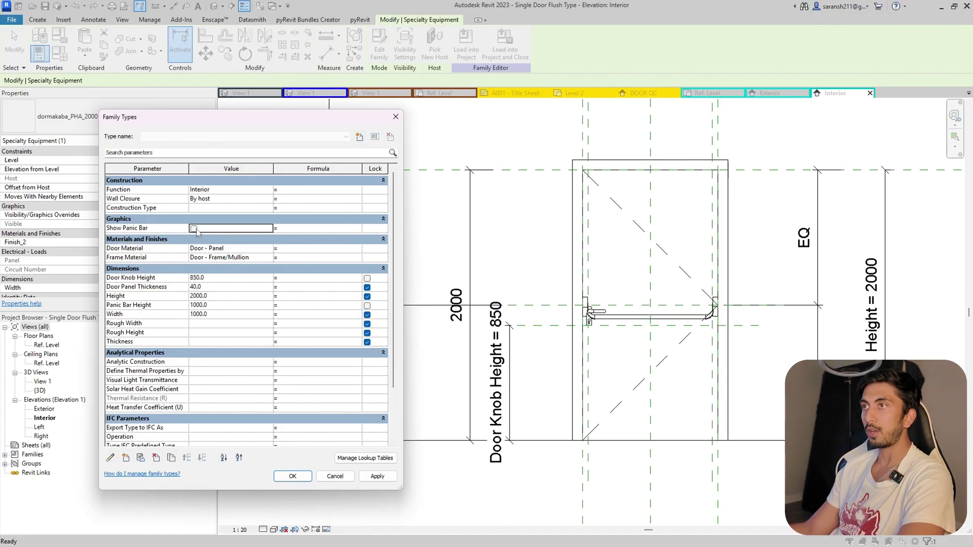
{"action": "left_click", "coordinate": [293, 477]}
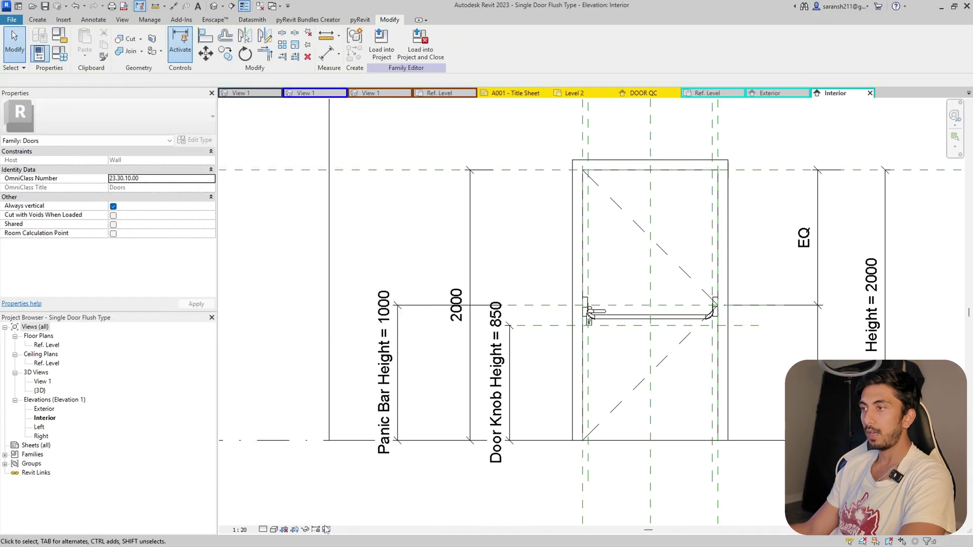
{"action": "left_click", "coordinate": [326, 529]}
{"action": "left_click", "coordinate": [355, 519]}
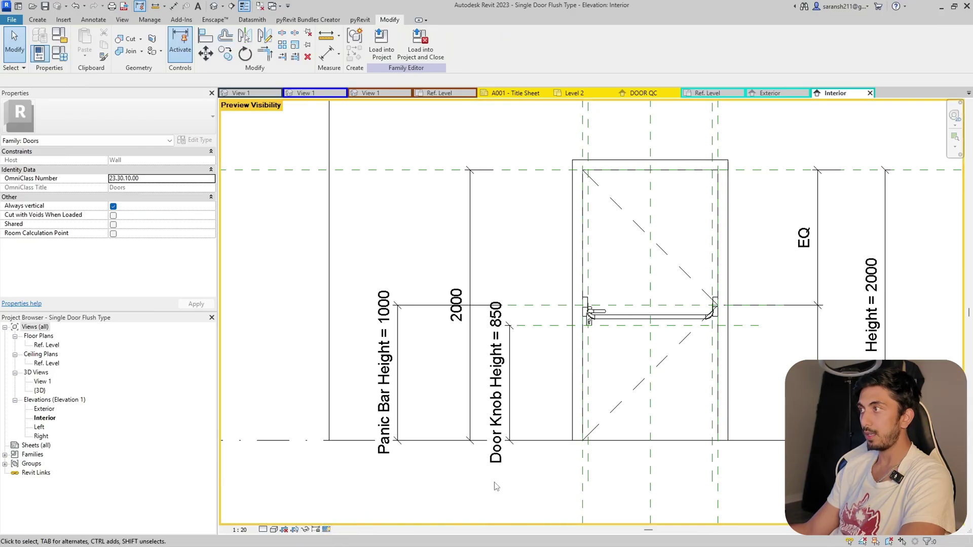
{"action": "scroll", "coordinate": [553, 424], "scroll_direction": "down", "scroll_amount": 2}
Step: In Family Types, hide the panic bar again, then re-enable Show Panic Bar and close
{"action": "left_click", "coordinate": [60, 53]}
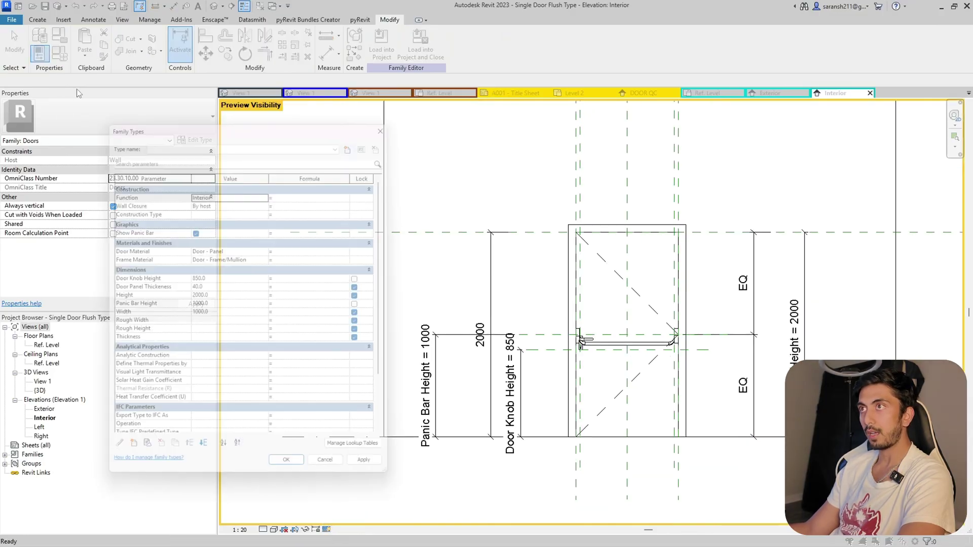
{"action": "left_click", "coordinate": [193, 229]}
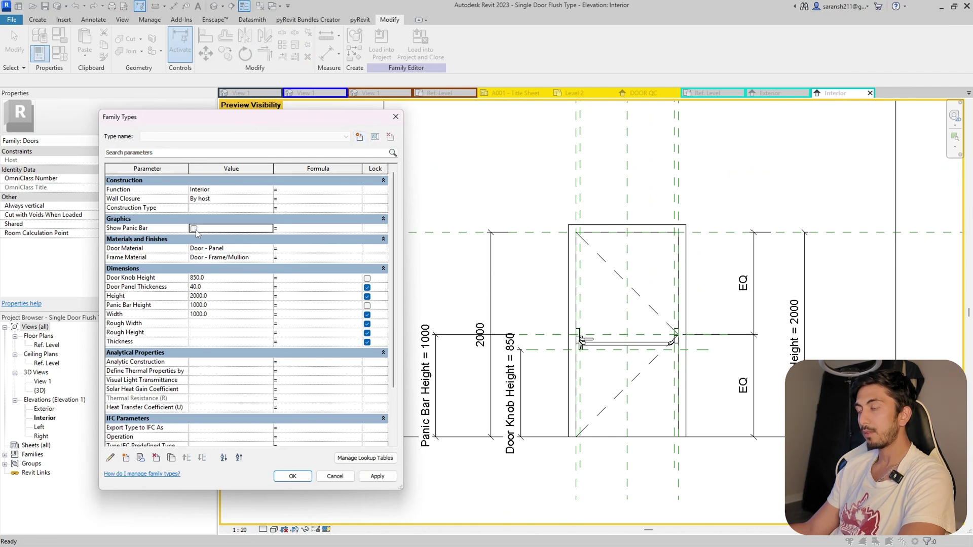
{"action": "left_click", "coordinate": [377, 476]}
{"action": "left_click", "coordinate": [194, 229]}
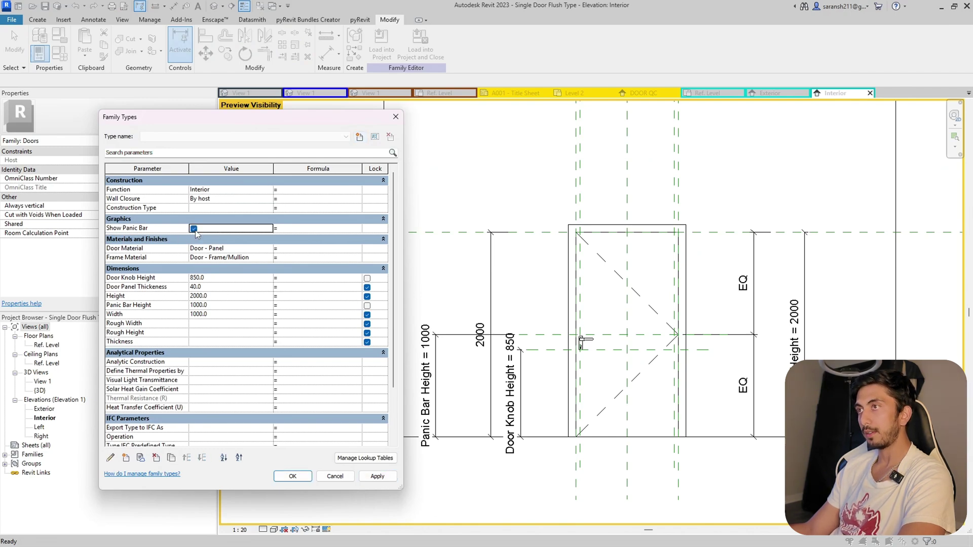
{"action": "left_click", "coordinate": [378, 477]}
{"action": "key", "text": "Return"}
Step: Turn preview visibility off in the view
{"action": "scroll", "coordinate": [472, 438], "scroll_direction": "down", "scroll_amount": 2}
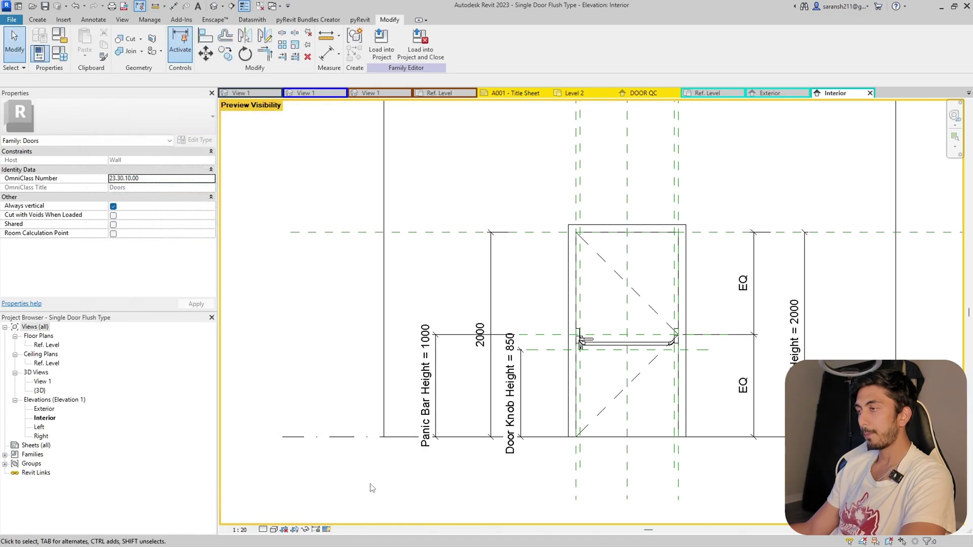
{"action": "left_click", "coordinate": [327, 529]}
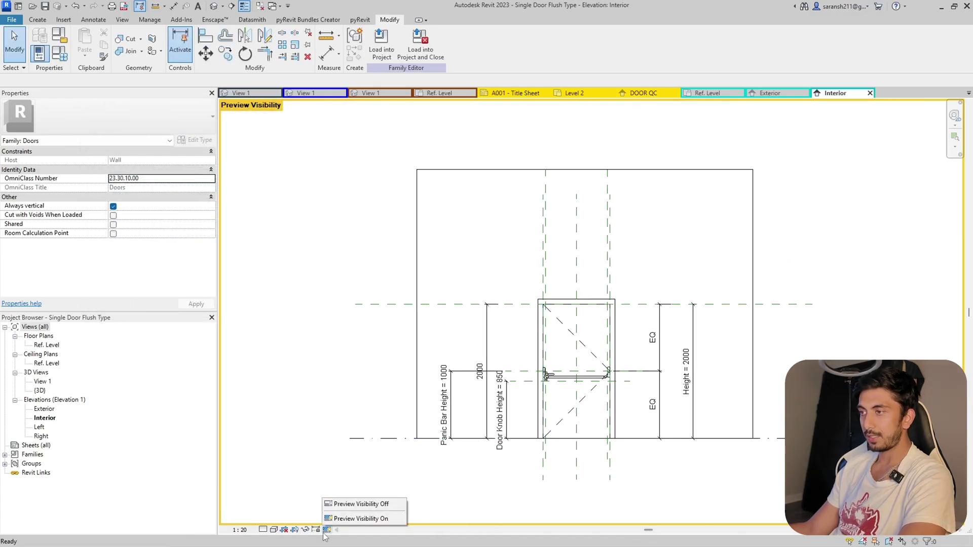
{"action": "left_click", "coordinate": [350, 505]}
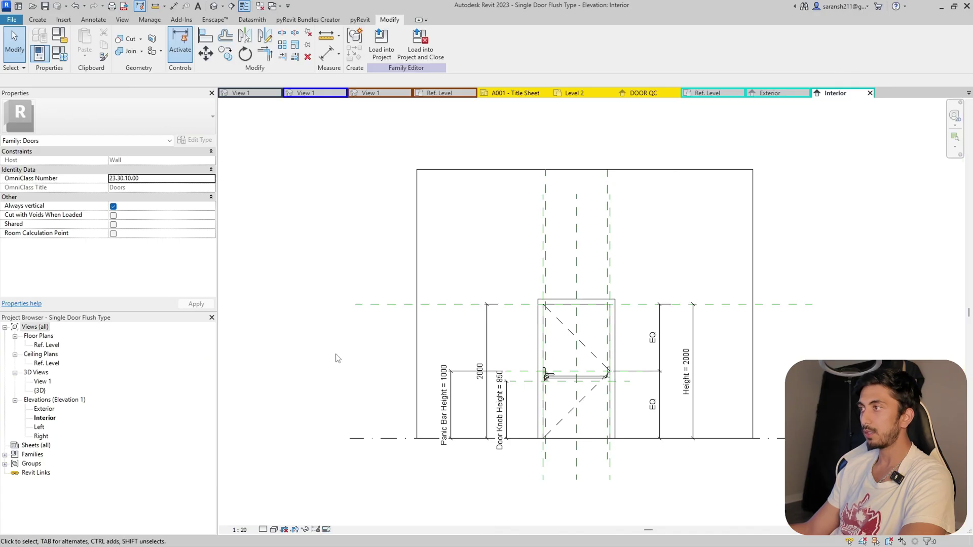
{"action": "scroll", "coordinate": [463, 396], "scroll_direction": "up", "scroll_amount": 5}
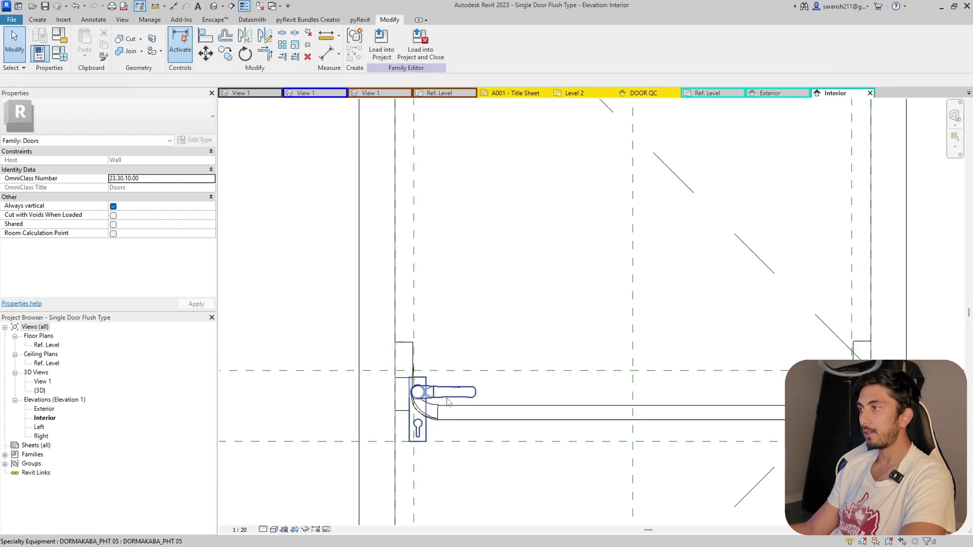
Step: Link the door handle's Visible property to a new Yes/No parameter named 'Show Door Knob'
{"action": "left_click", "coordinate": [464, 394]}
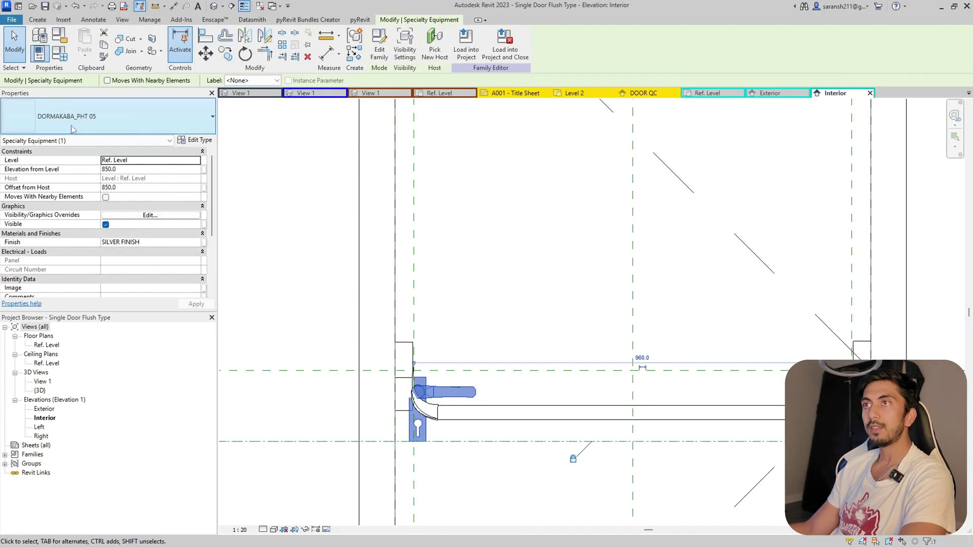
{"action": "left_click", "coordinate": [204, 225]}
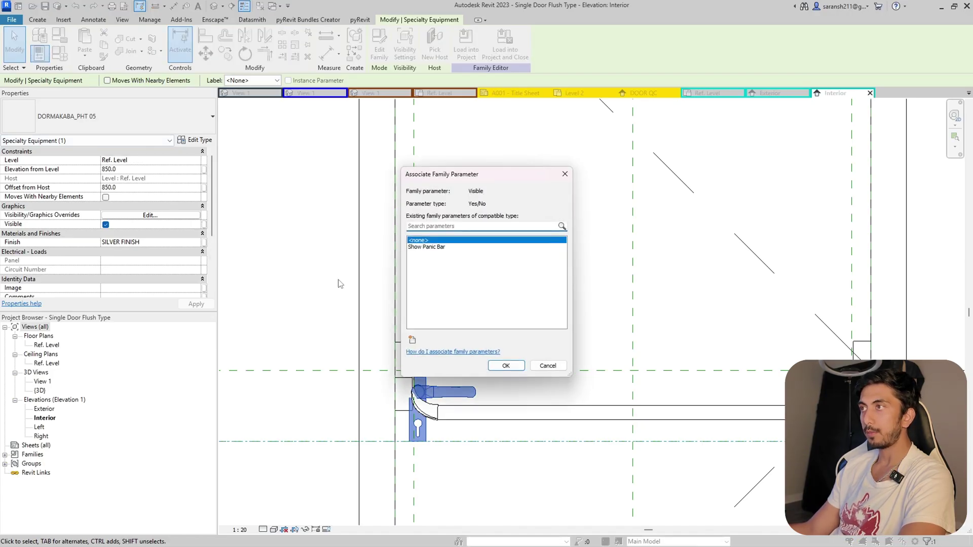
{"action": "left_click", "coordinate": [413, 340]}
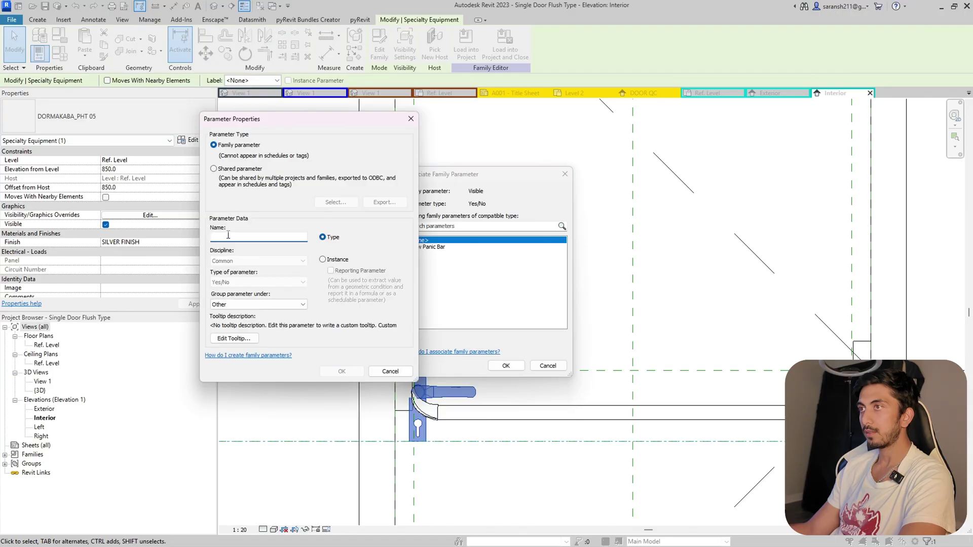
{"action": "key", "text": "Caps_Lock"}
{"action": "type", "text": "S"}
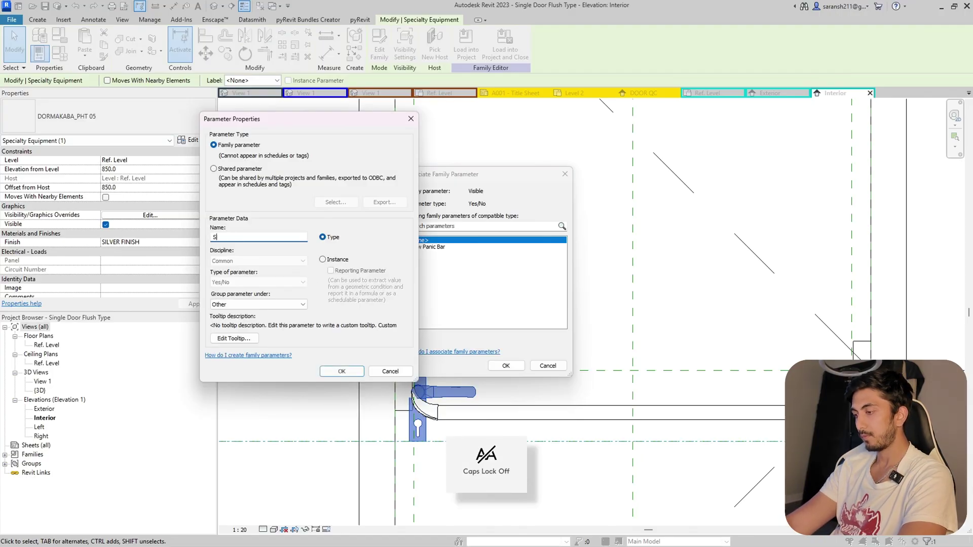
{"action": "type", "text": "how"}
{"action": "key", "text": "Caps_Lock"}
{"action": "type", "text": "D"}
{"action": "key", "text": "Caps_Lock"}
{"action": "type", "text": "oor"}
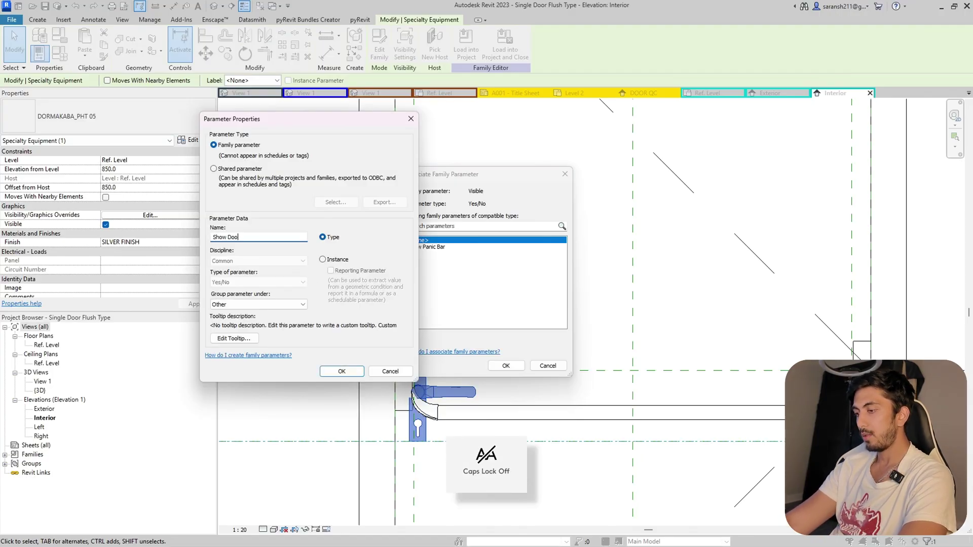
{"action": "key", "text": "Caps_Lock"}
{"action": "type", "text": "K"}
{"action": "key", "text": "Caps_Lock"}
{"action": "type", "text": "nob"}
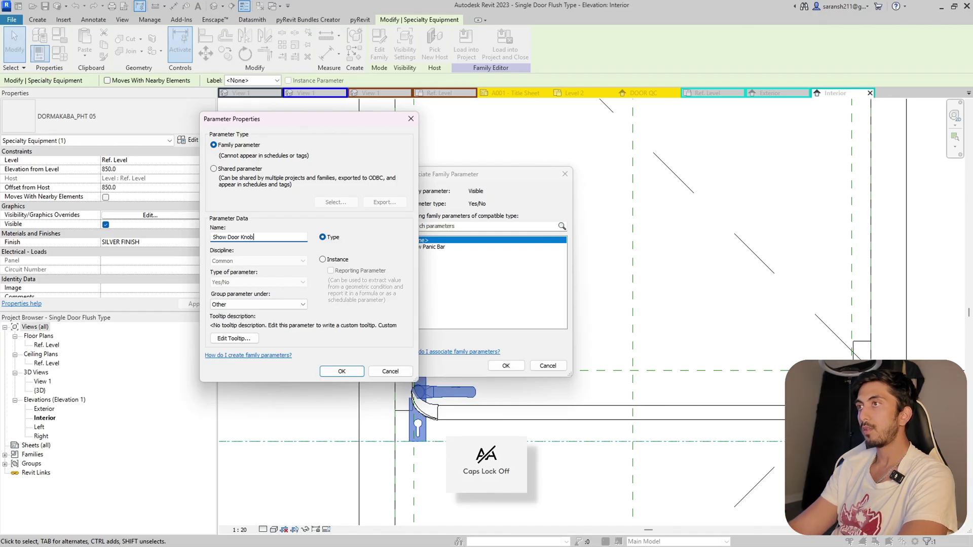
{"action": "left_click", "coordinate": [351, 374]}
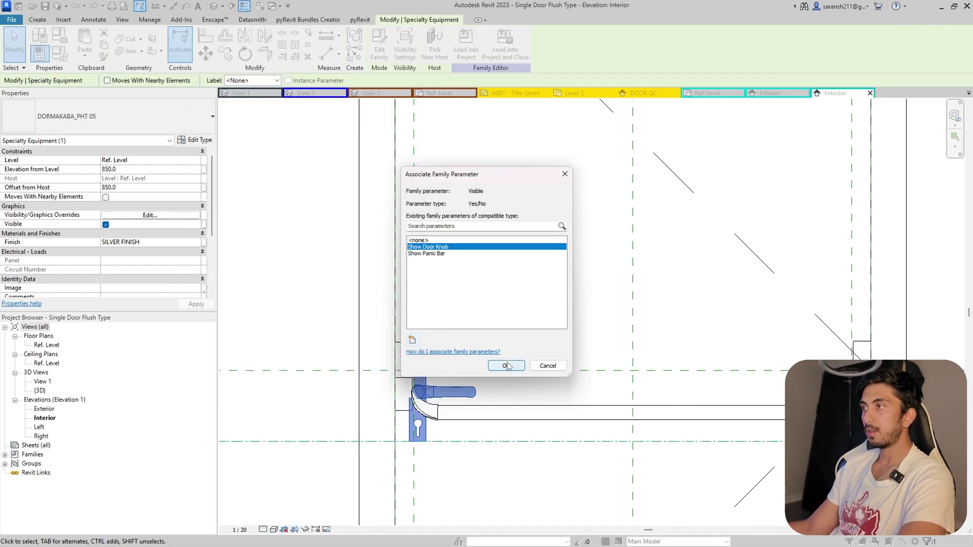
{"action": "left_click", "coordinate": [506, 366]}
Step: Move the Show Door Knob parameter into the Graphics group and close Family Types
{"action": "left_click", "coordinate": [59, 52]}
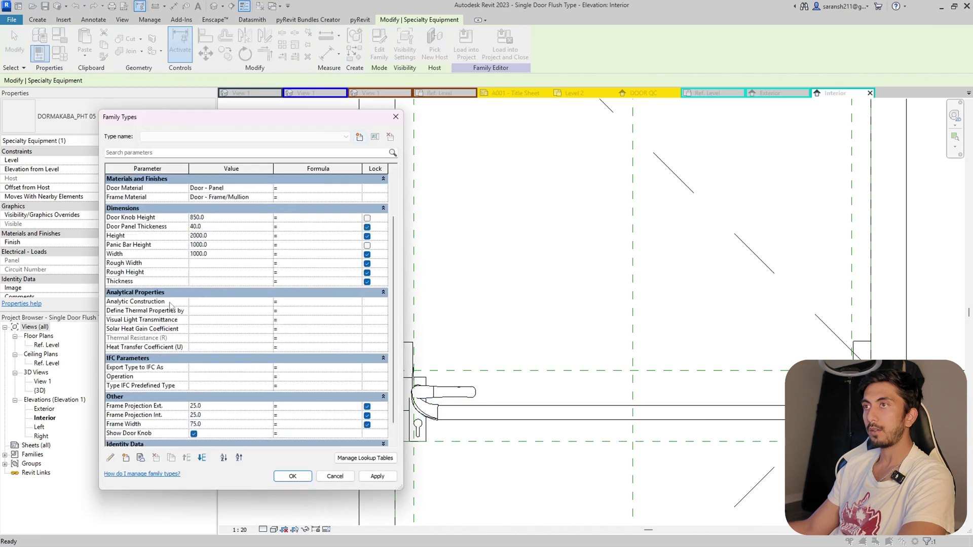
{"action": "scroll", "coordinate": [175, 328], "scroll_direction": "down", "scroll_amount": 3}
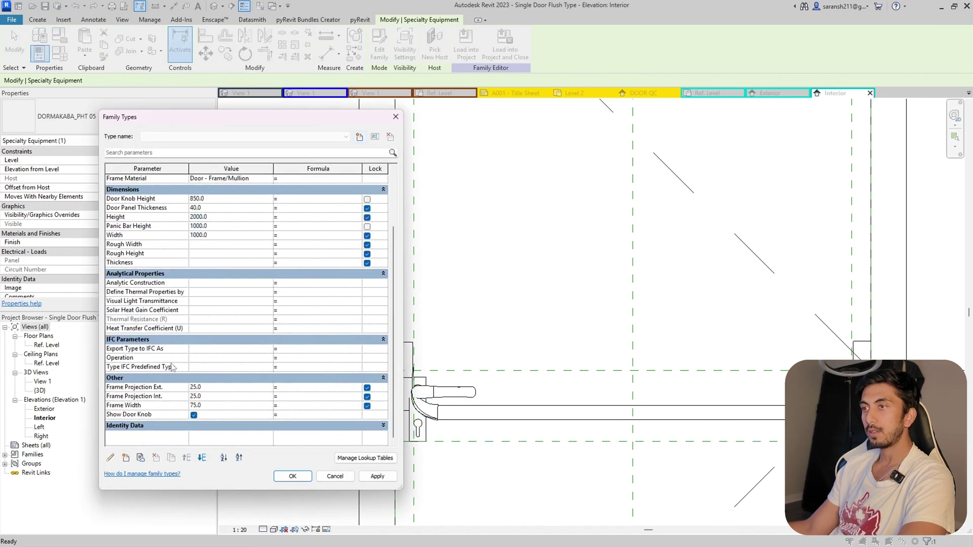
{"action": "left_click", "coordinate": [156, 425]}
{"action": "scroll", "coordinate": [208, 332], "scroll_direction": "down", "scroll_amount": 2}
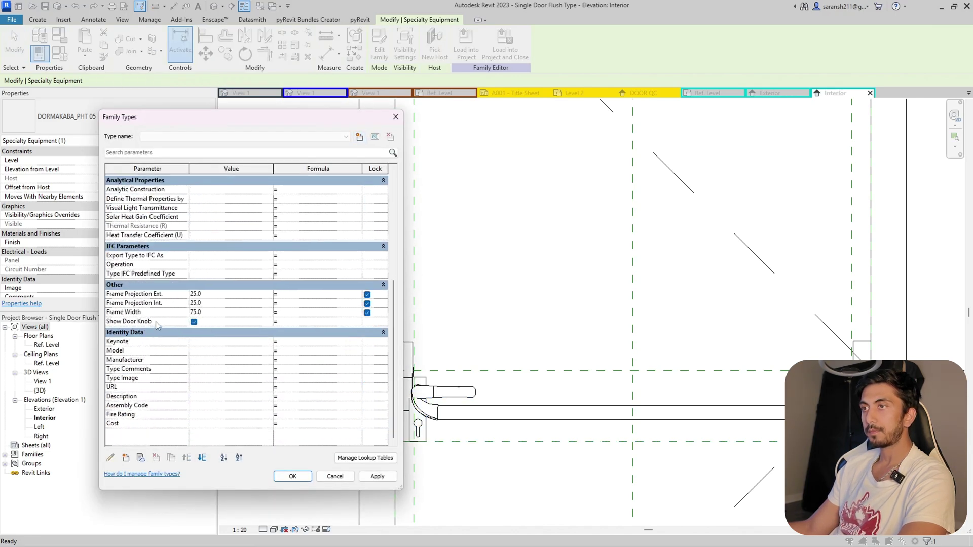
{"action": "left_click", "coordinate": [157, 324]}
{"action": "left_click", "coordinate": [110, 458]}
{"action": "left_click", "coordinate": [258, 304]}
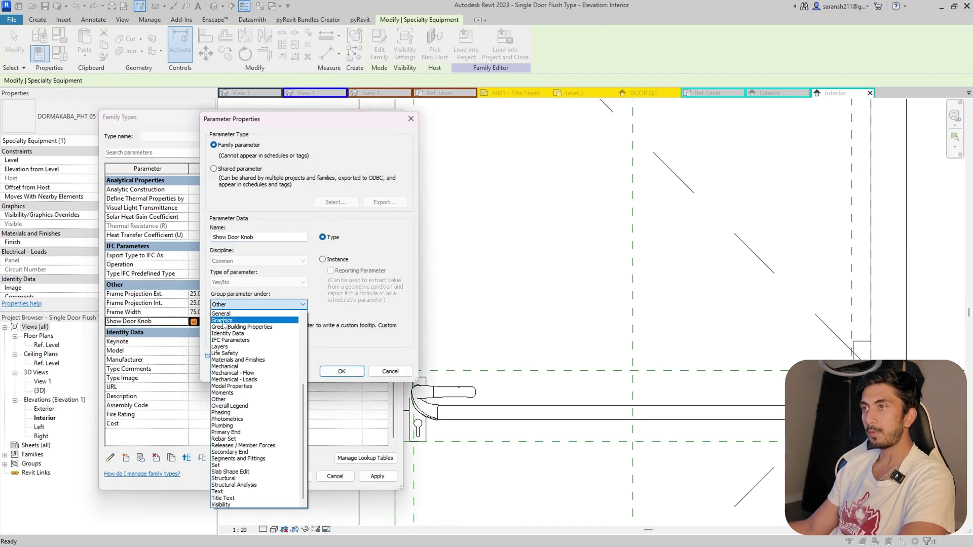
{"action": "left_click", "coordinate": [223, 320]}
{"action": "left_click", "coordinate": [341, 372]}
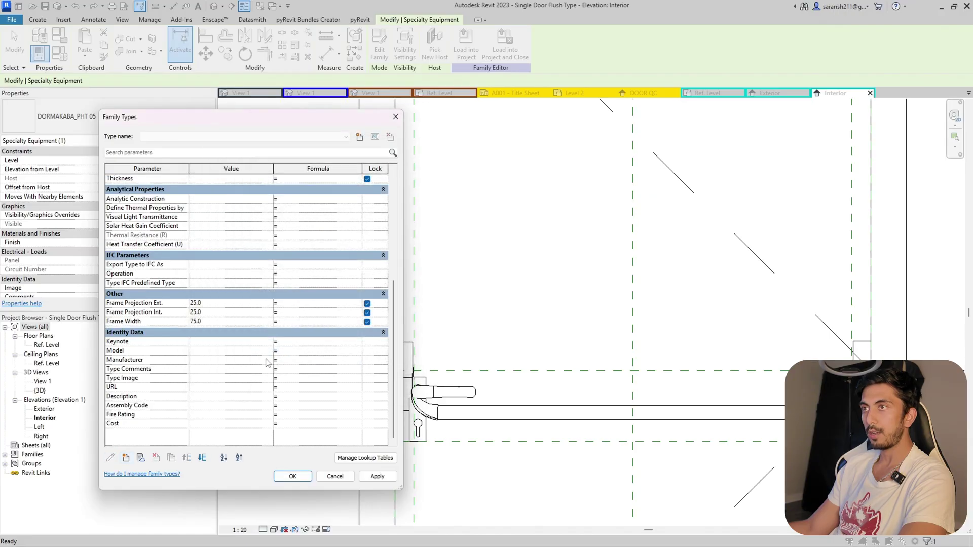
{"action": "scroll", "coordinate": [220, 347], "scroll_direction": "up", "scroll_amount": 5}
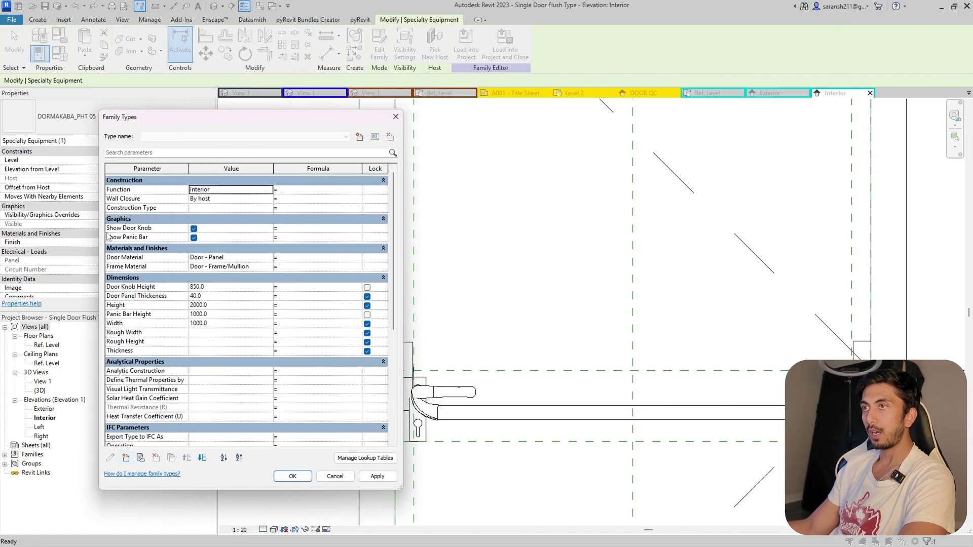
{"action": "scroll", "coordinate": [169, 386], "scroll_direction": "down", "scroll_amount": 3}
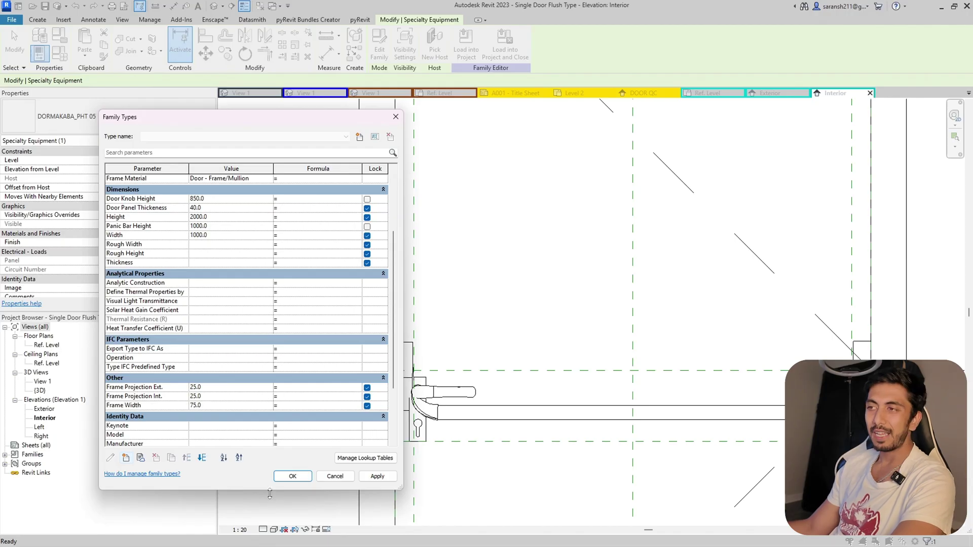
{"action": "key", "text": "Return"}
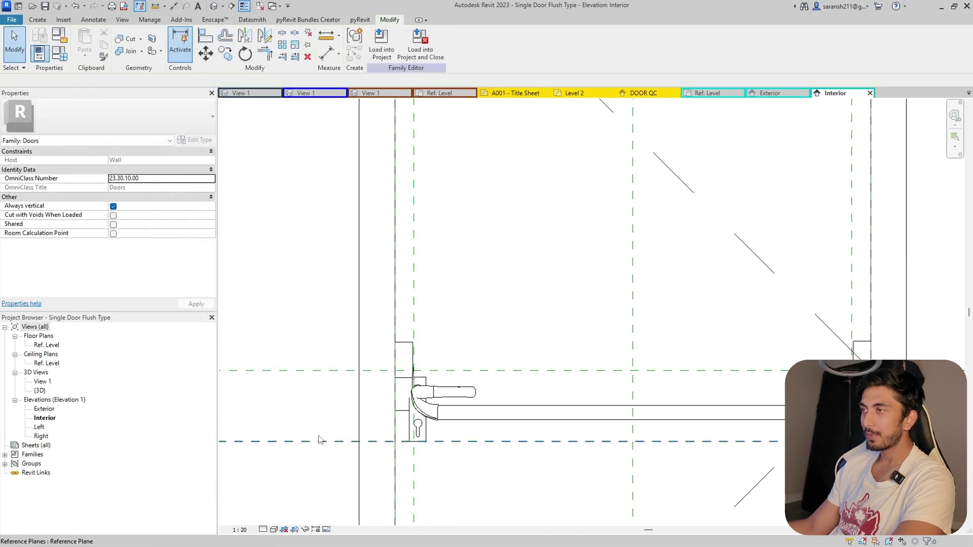
Step: Select the door handle in the elevation, then deselect it
{"action": "scroll", "coordinate": [415, 337], "scroll_direction": "down", "scroll_amount": 3}
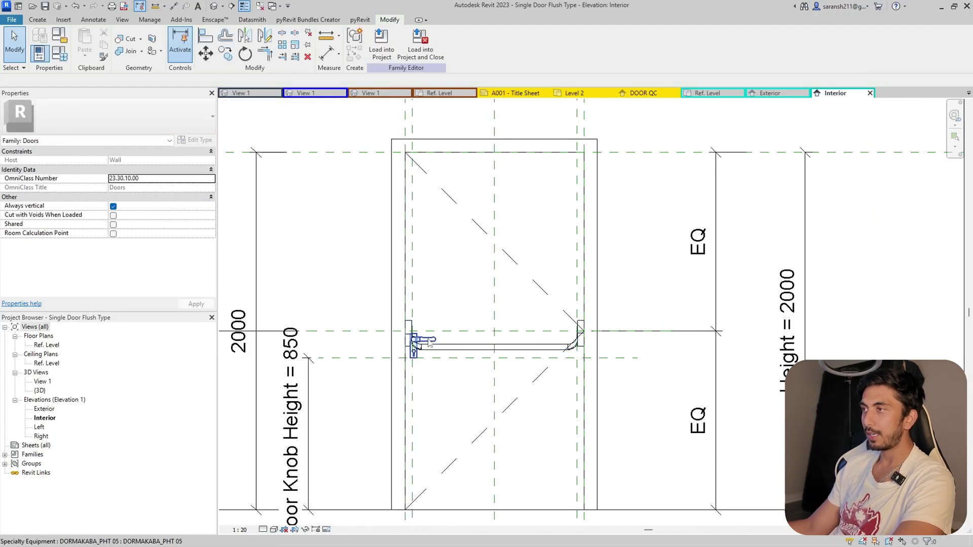
{"action": "left_click", "coordinate": [428, 341]}
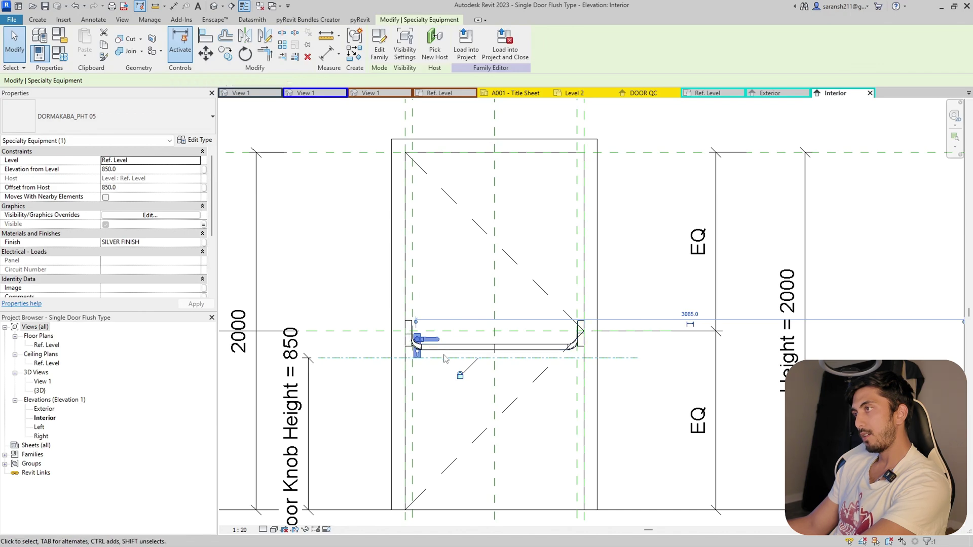
{"action": "left_click", "coordinate": [326, 278]}
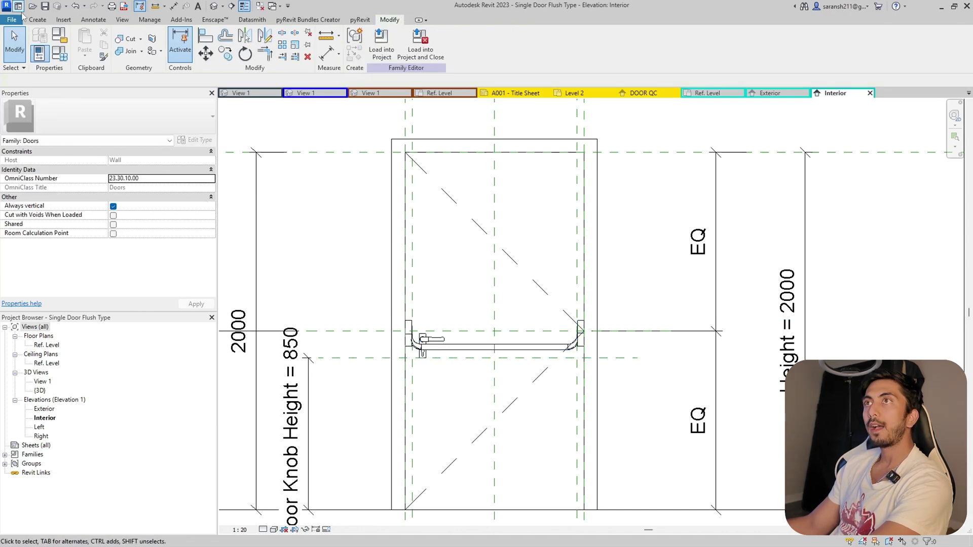
Step: Draw a vertical reference plane (RP) through the handle centre and align-lock the handle to it
{"action": "key", "text": "r"}
{"action": "key", "text": "p"}
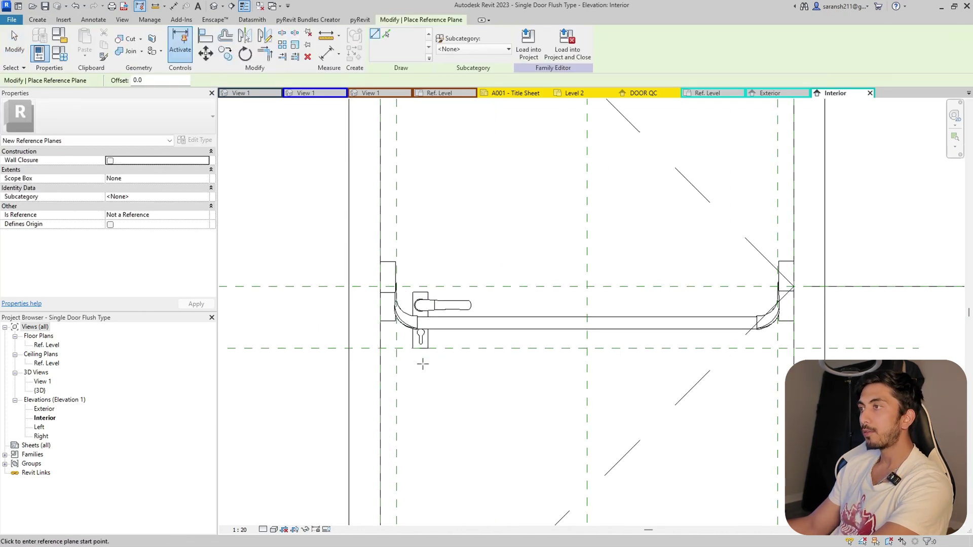
{"action": "scroll", "coordinate": [424, 366], "scroll_direction": "up", "scroll_amount": 4}
{"action": "left_click", "coordinate": [416, 349]}
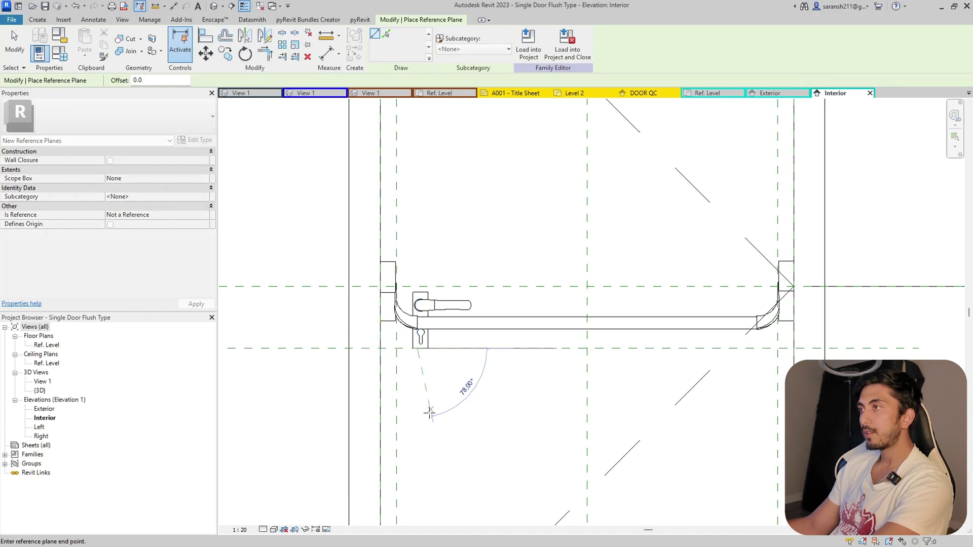
{"action": "left_click", "coordinate": [417, 430]}
{"action": "left_click", "coordinate": [205, 35]}
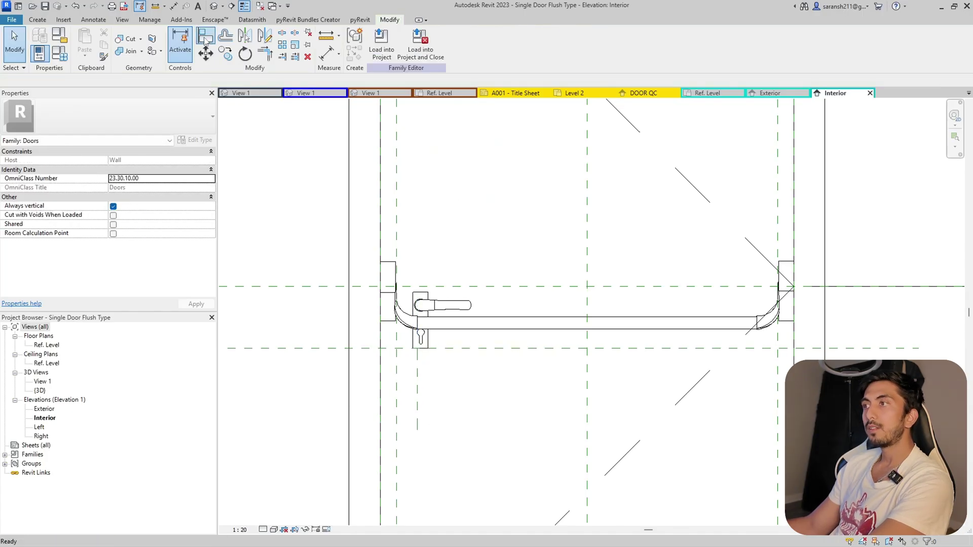
{"action": "left_click", "coordinate": [415, 365]}
{"action": "left_click", "coordinate": [416, 351]}
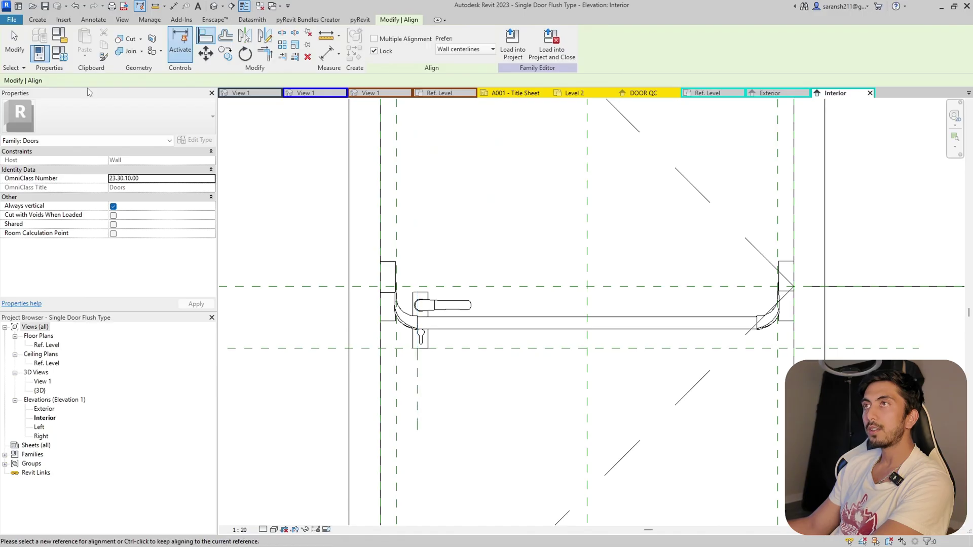
Step: Place a 90 aligned dimension between the knob reference planes, above the knob
{"action": "key", "text": "Escape"}
{"action": "key", "text": "d"}
{"action": "key", "text": "i"}
{"action": "left_click", "coordinate": [417, 399]}
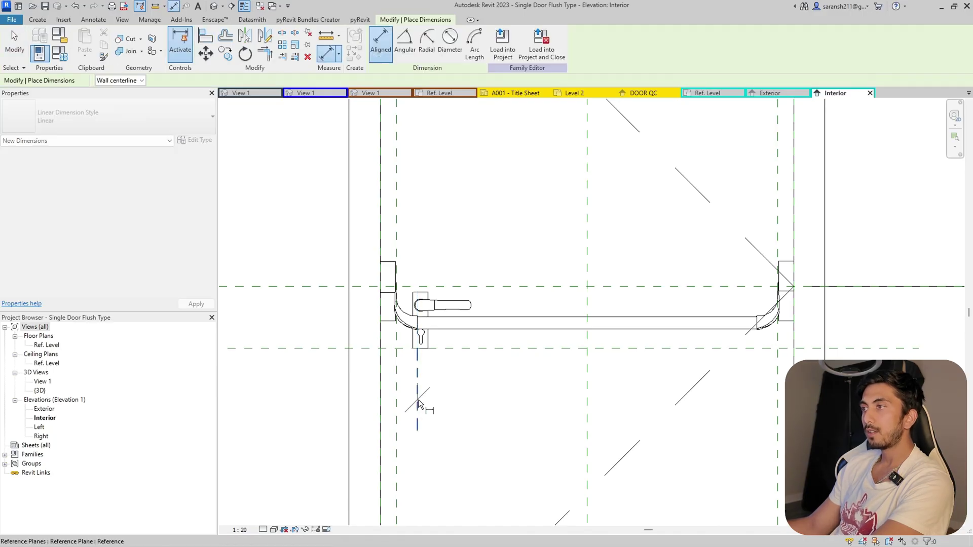
{"action": "scroll", "coordinate": [431, 425], "scroll_direction": "down", "scroll_amount": 4}
{"action": "scroll", "coordinate": [428, 339], "scroll_direction": "up", "scroll_amount": 3}
{"action": "left_click", "coordinate": [432, 340]}
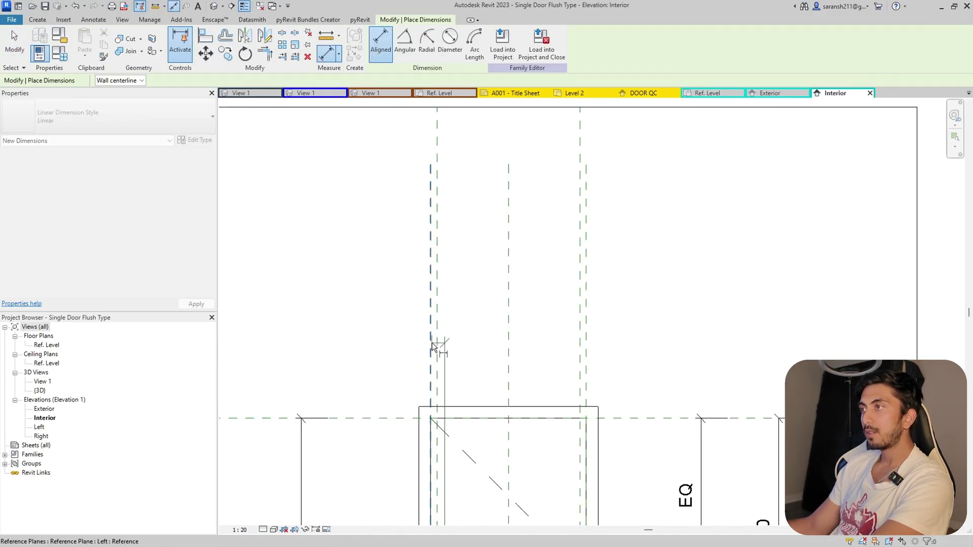
{"action": "left_click", "coordinate": [371, 323]}
{"action": "scroll", "coordinate": [448, 338], "scroll_direction": "up", "scroll_amount": 2}
{"action": "key", "text": "Escape"}
Step: Label the 90 dimension with a new parameter named 'Door Knob Spacing'
{"action": "left_click", "coordinate": [442, 339]}
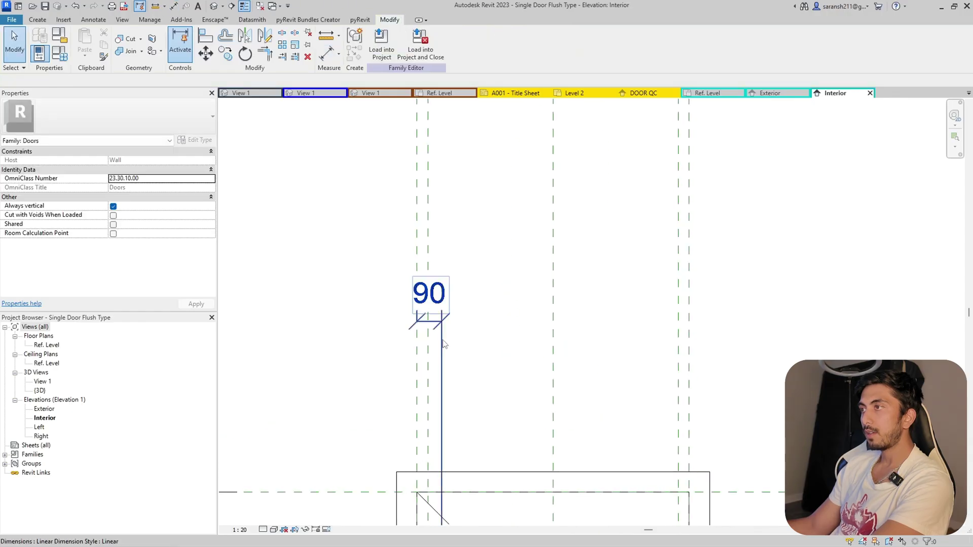
{"action": "left_click", "coordinate": [430, 352]}
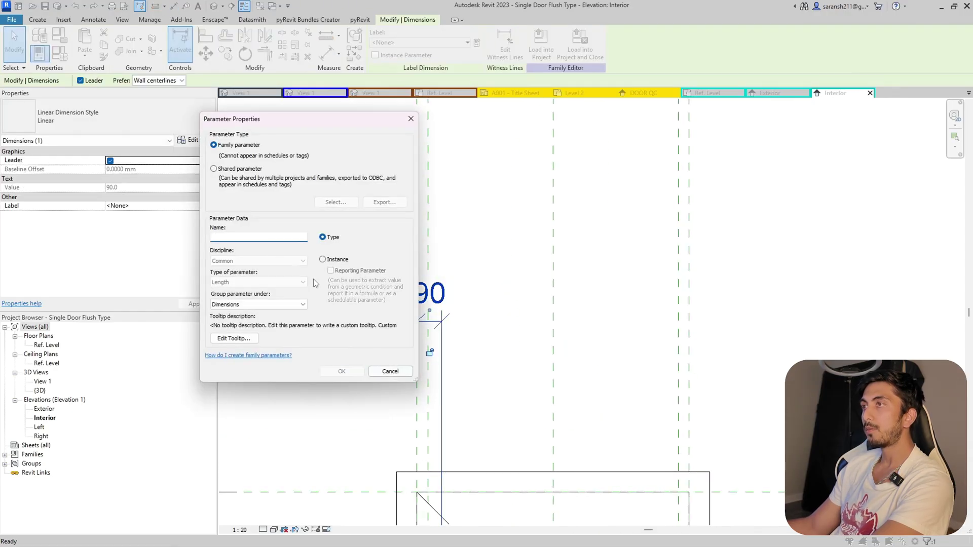
{"action": "key", "text": "Caps_Lock"}
{"action": "type", "text": "D"}
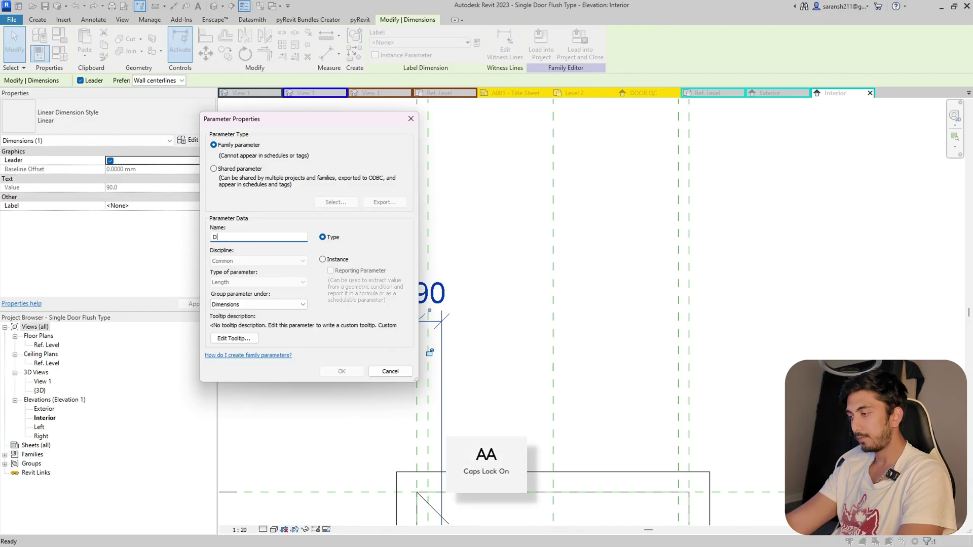
{"action": "key", "text": "Caps_Lock"}
{"action": "type", "text": "oor"}
{"action": "key", "text": "Caps_Lock"}
{"action": "type", "text": "K"}
{"action": "key", "text": "Caps_Lock"}
{"action": "type", "text": "n"}
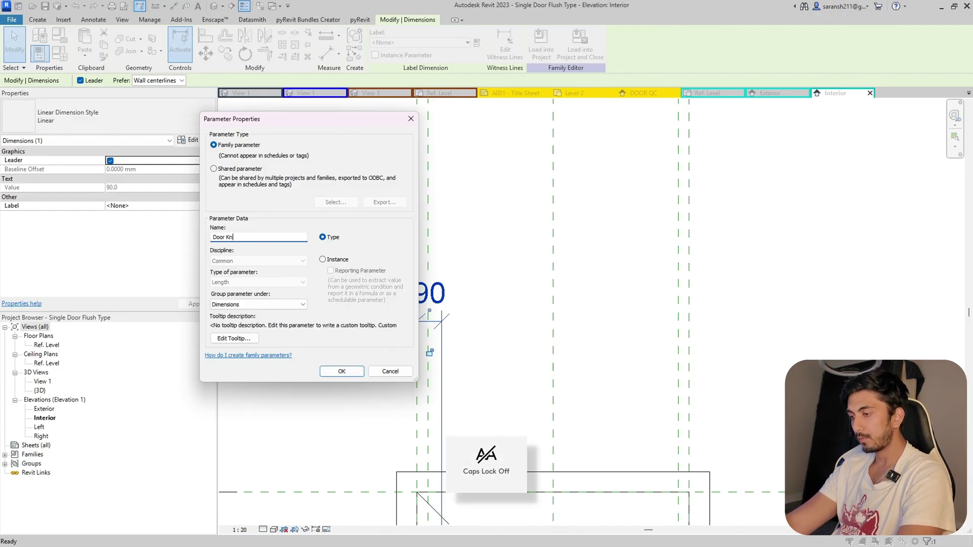
{"action": "type", "text": "ob"}
{"action": "key", "text": "Caps_Lock"}
{"action": "type", "text": "S"}
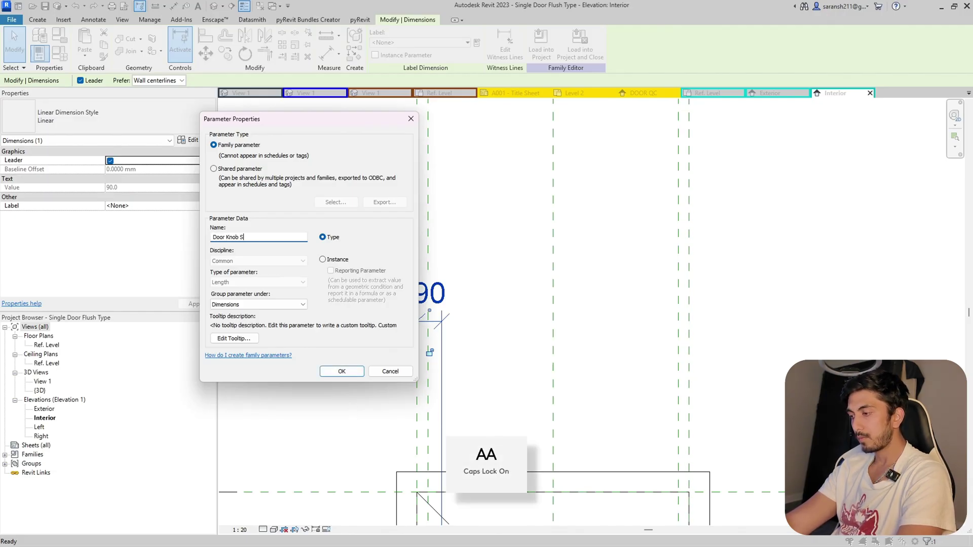
{"action": "key", "text": "Caps_Lock"}
{"action": "type", "text": "pacing"}
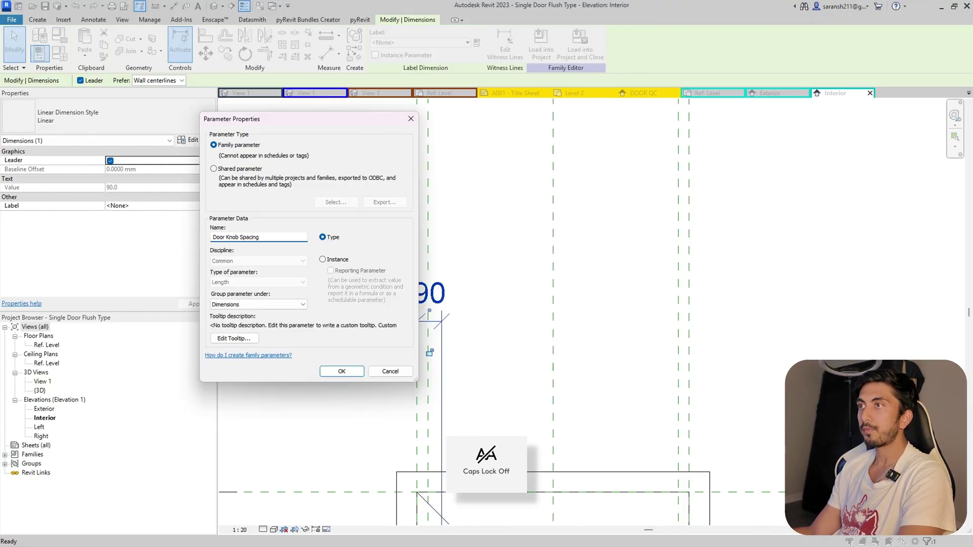
{"action": "left_click", "coordinate": [331, 376]}
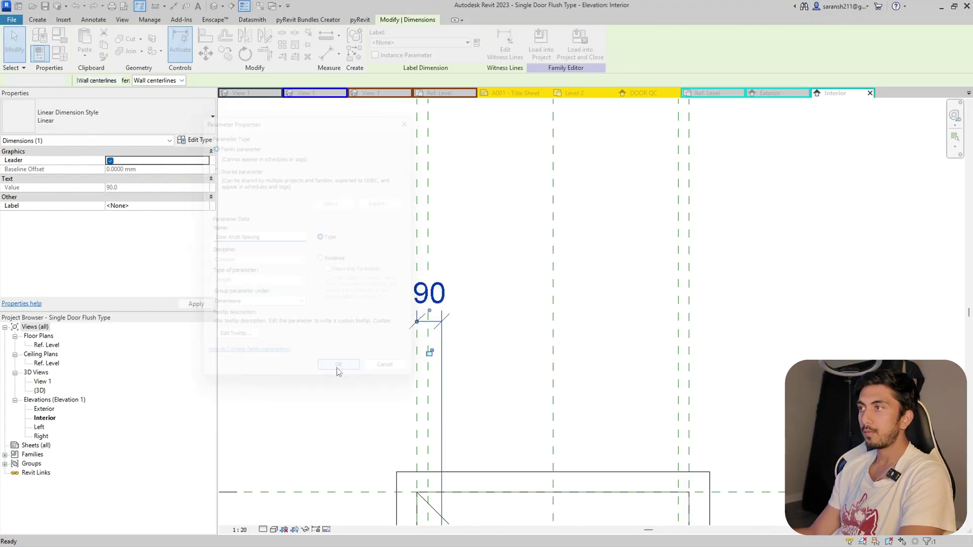
{"action": "scroll", "coordinate": [452, 236], "scroll_direction": "down", "scroll_amount": 4}
{"action": "key", "text": "Escape"}
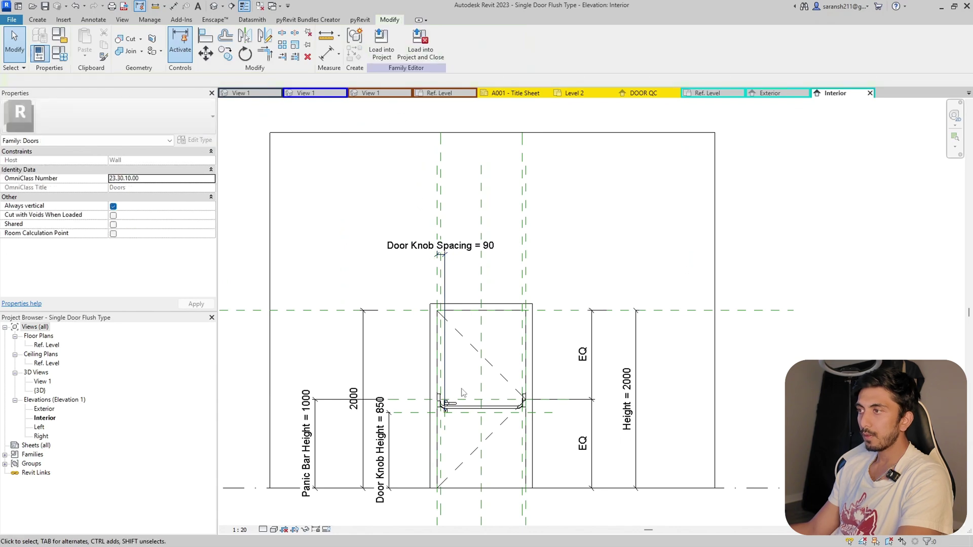
{"action": "scroll", "coordinate": [446, 408], "scroll_direction": "up", "scroll_amount": 3}
{"action": "scroll", "coordinate": [445, 421], "scroll_direction": "down", "scroll_amount": 3}
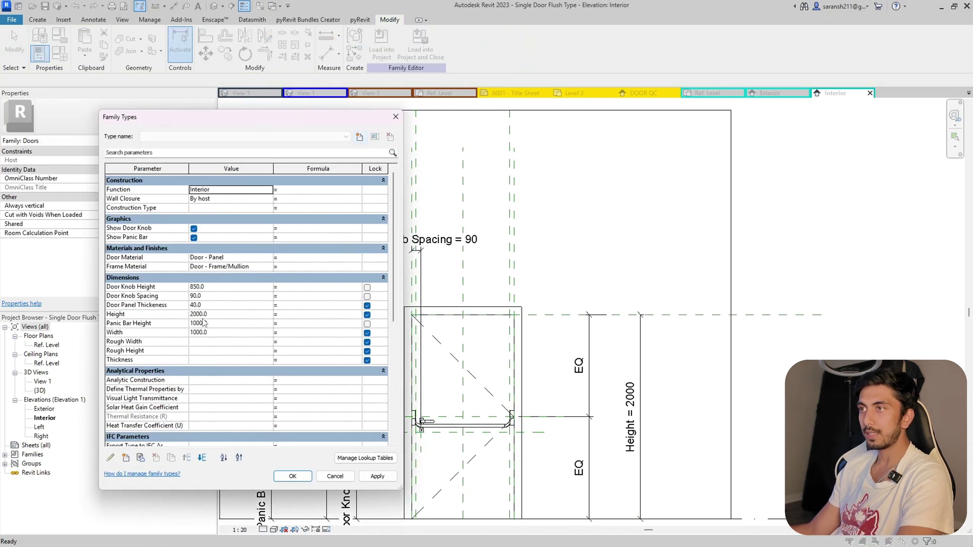
Step: Set Door Knob Spacing to 60 in Family Types, apply and close
{"action": "left_click", "coordinate": [204, 296]}
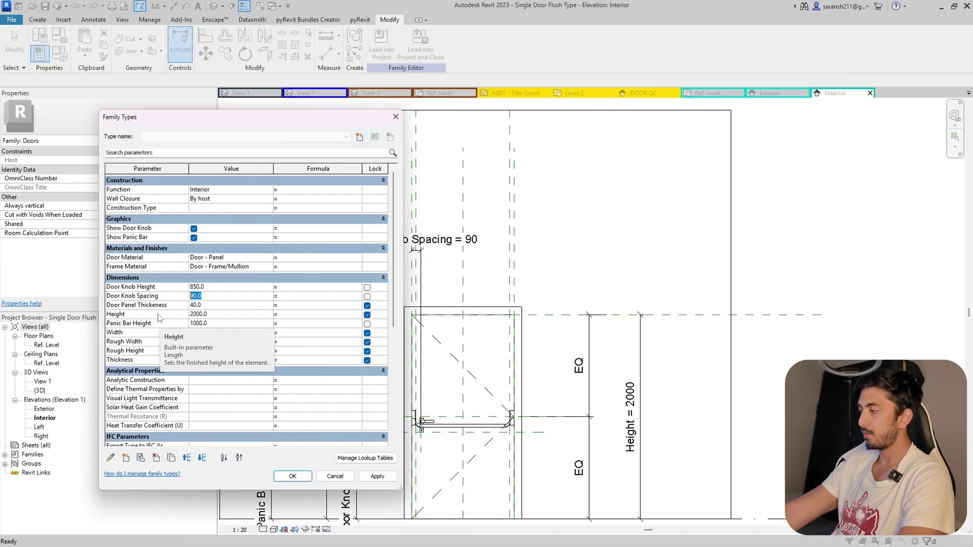
{"action": "type", "text": "60"}
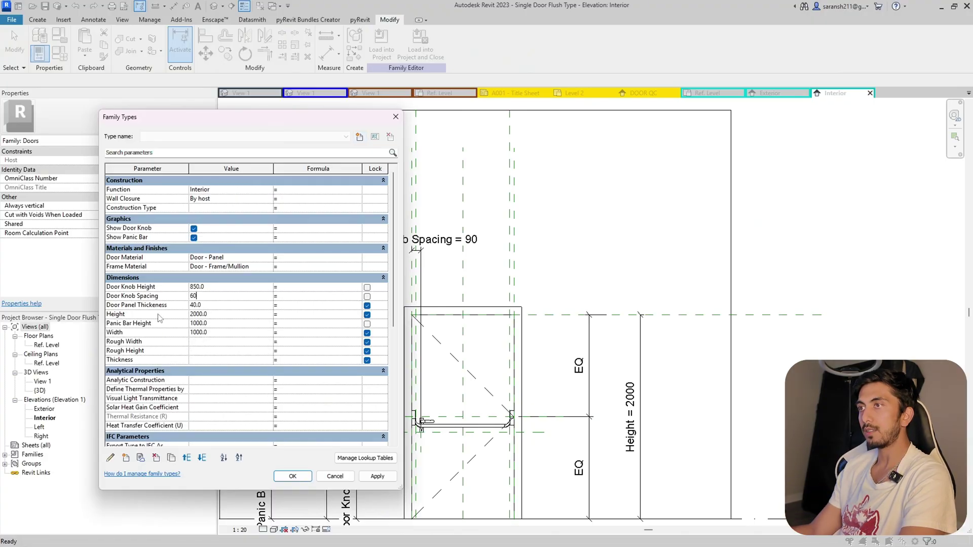
{"action": "left_click", "coordinate": [375, 477]}
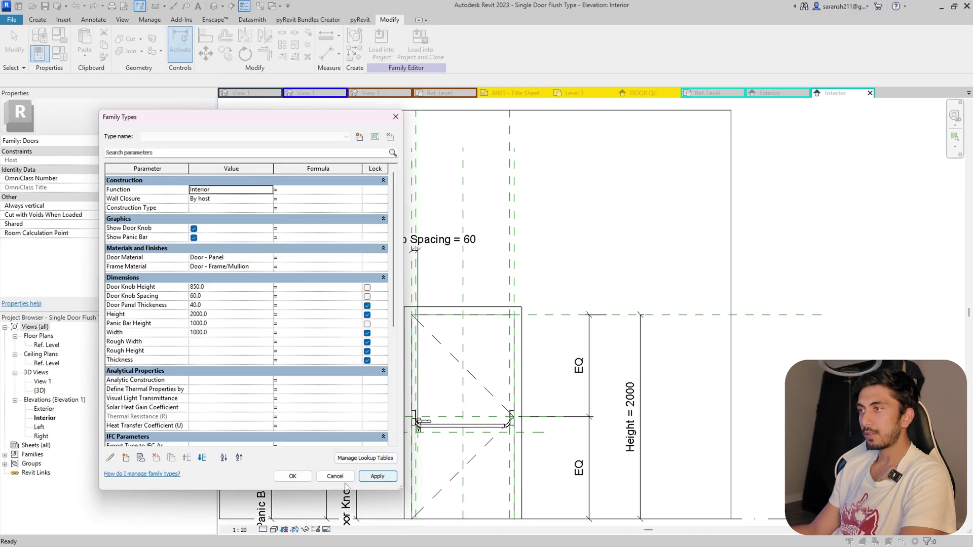
{"action": "left_click", "coordinate": [292, 477]}
Step: Inspect the shifted knob and dimension in the elevation, zoom to fit, and reopen Family Types
{"action": "scroll", "coordinate": [423, 448], "scroll_direction": "up", "scroll_amount": 3}
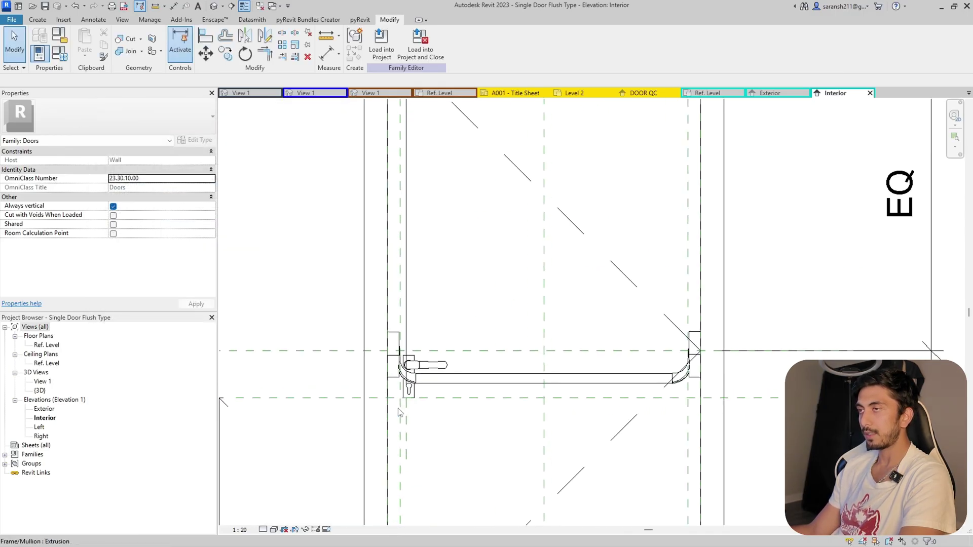
{"action": "scroll", "coordinate": [406, 446], "scroll_direction": "down", "scroll_amount": 2}
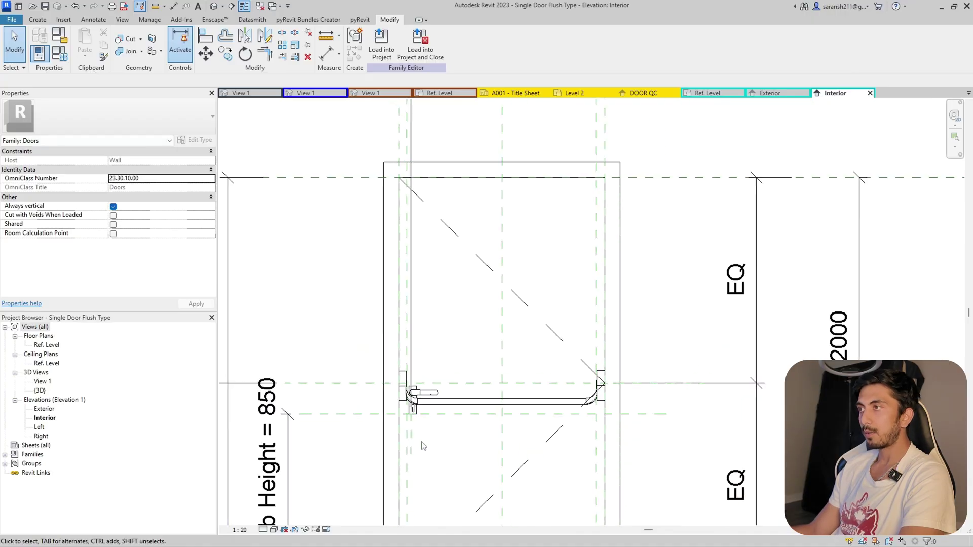
{"action": "scroll", "coordinate": [454, 350], "scroll_direction": "down", "scroll_amount": 2}
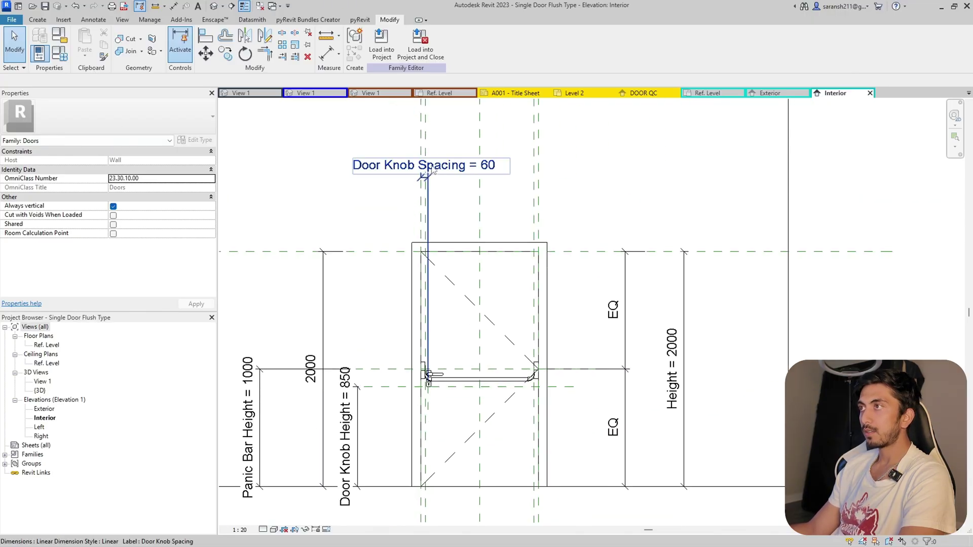
{"action": "left_click", "coordinate": [429, 231]}
{"action": "scroll", "coordinate": [437, 397], "scroll_direction": "up", "scroll_amount": 2}
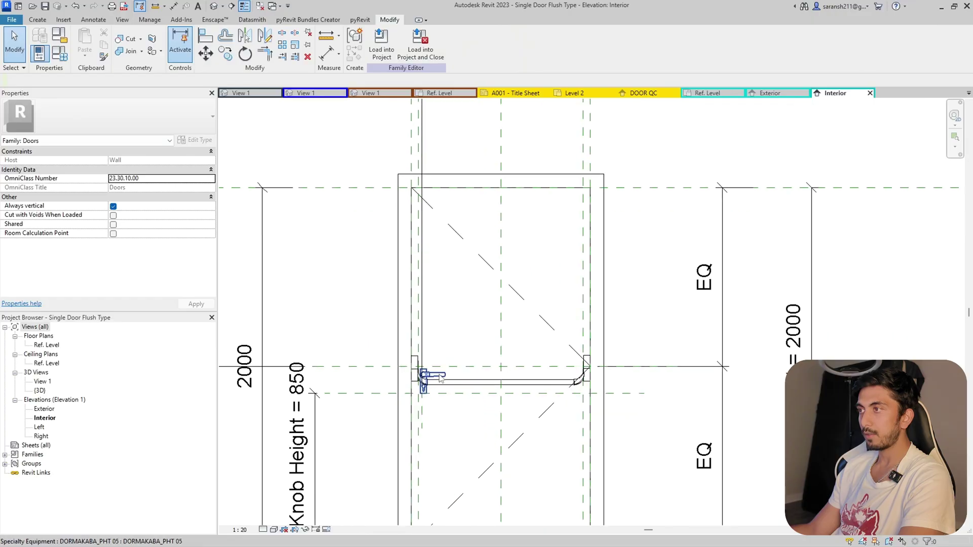
{"action": "left_click", "coordinate": [426, 376]}
{"action": "left_click", "coordinate": [388, 380]}
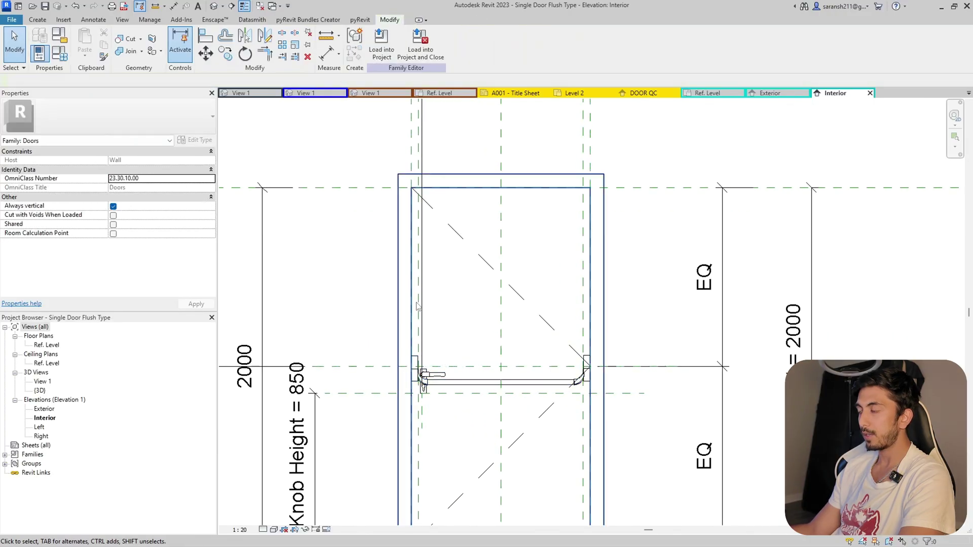
{"action": "key", "text": "z"}
{"action": "key", "text": "f"}
{"action": "key", "text": "f"}
{"action": "key", "text": "t"}
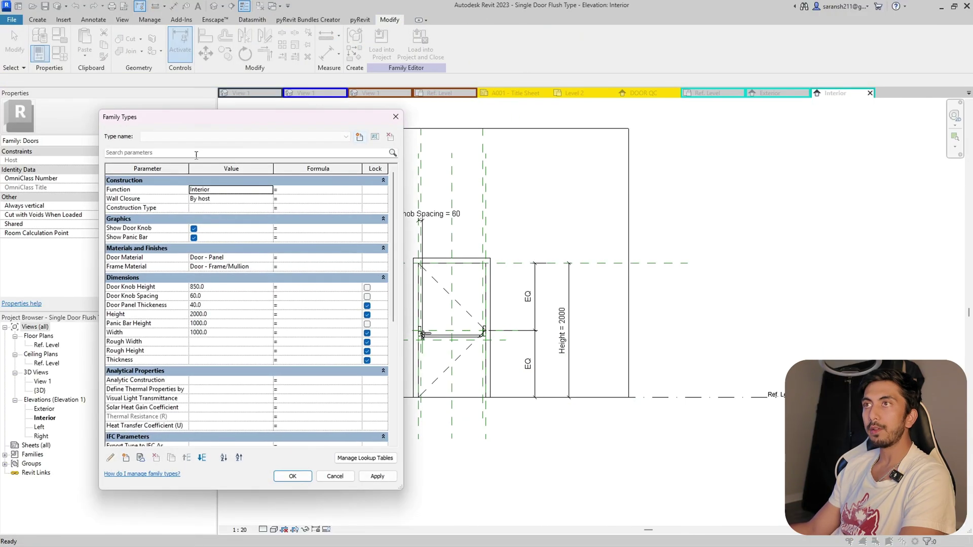
Step: Add a new family type called 'Door F1 1000x2000mm'
{"action": "left_click", "coordinate": [360, 137]}
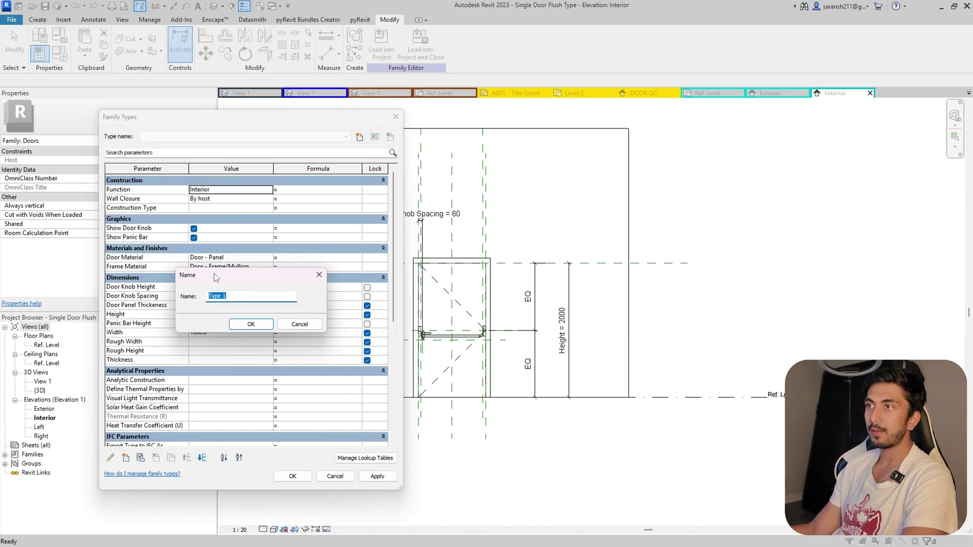
{"action": "left_click_drag", "start_coordinate": [214, 272], "coordinate": [437, 259]}
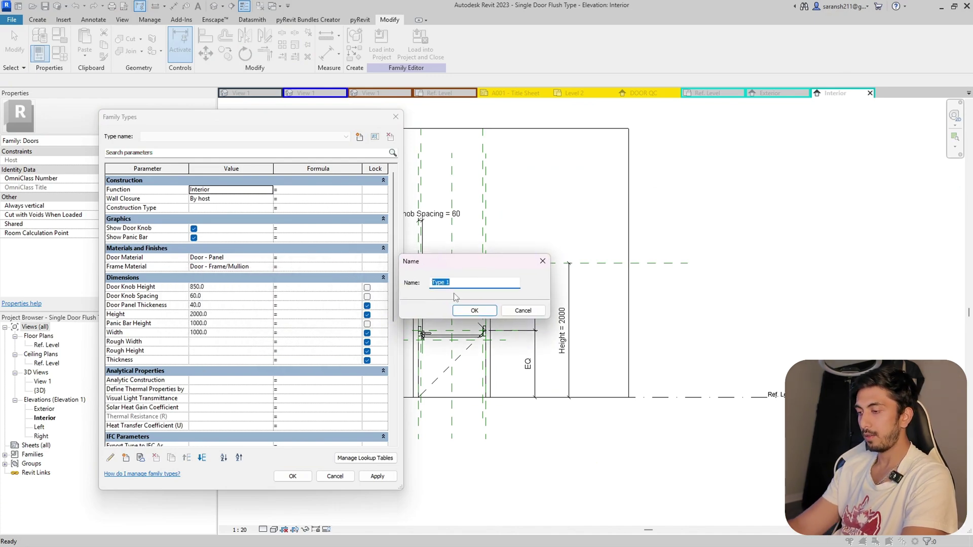
{"action": "key", "text": "Caps_Lock"}
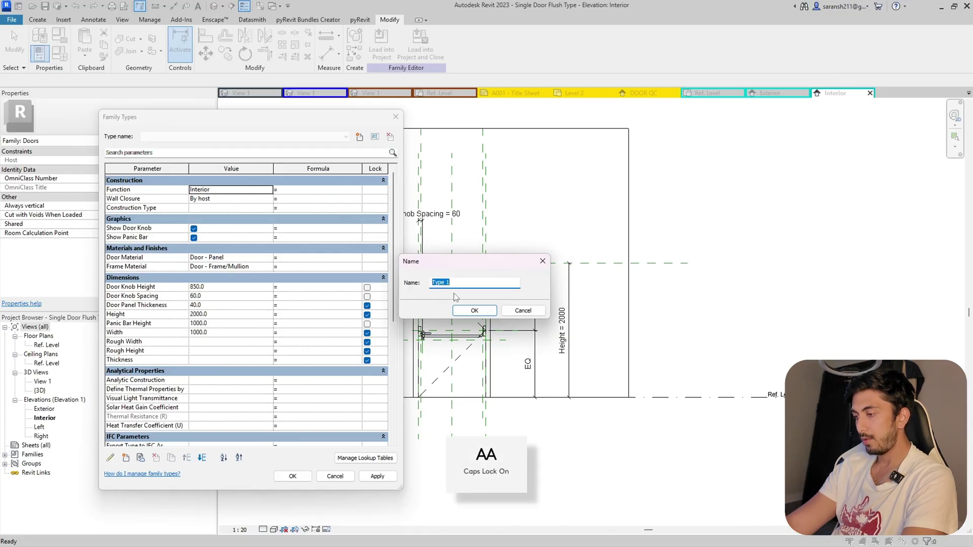
{"action": "type", "text": "D"}
{"action": "key", "text": "Caps_Lock"}
{"action": "type", "text": "oor"}
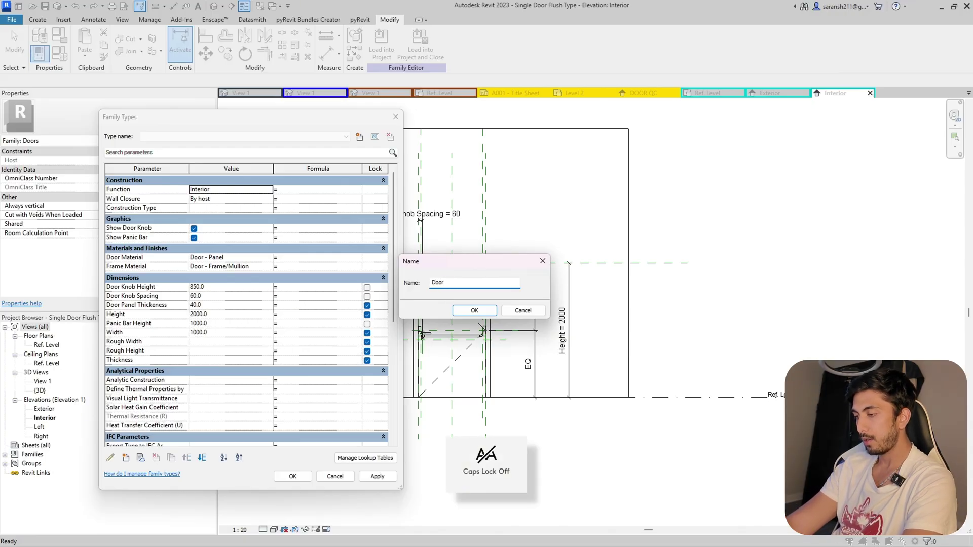
{"action": "key", "text": "Caps_Lock"}
{"action": "type", "text": "F"}
{"action": "key", "text": "Caps_Lock"}
{"action": "type", "text": "1"}
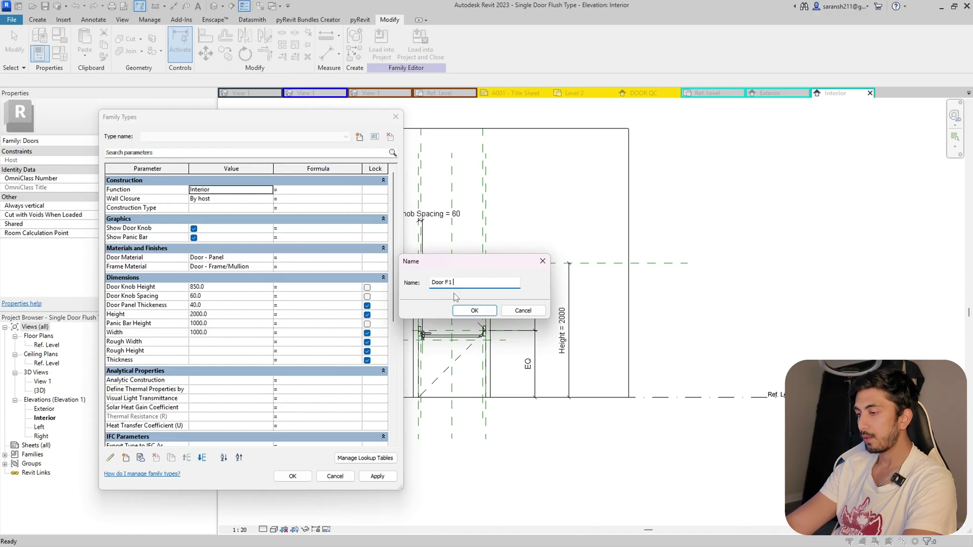
{"action": "type", "text": "1000x"}
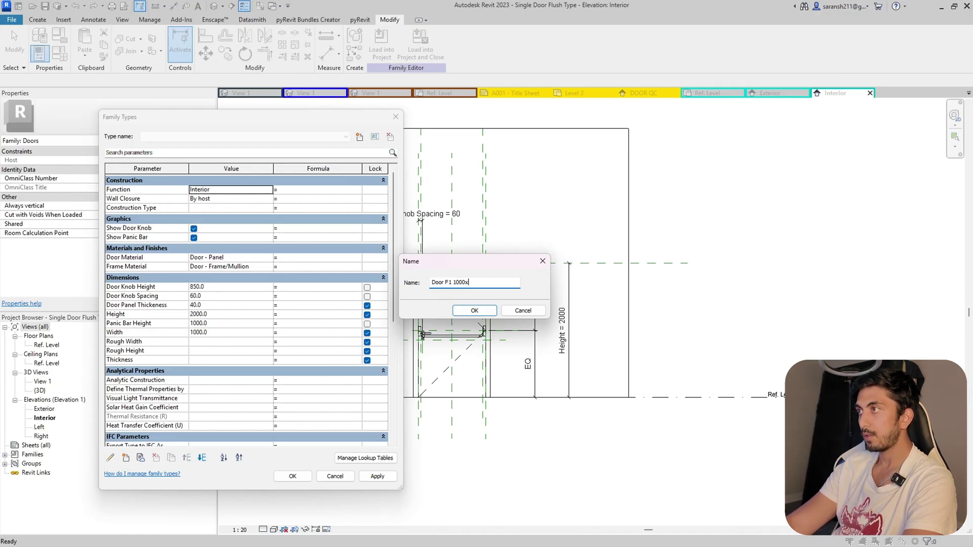
{"action": "type", "text": "200"}
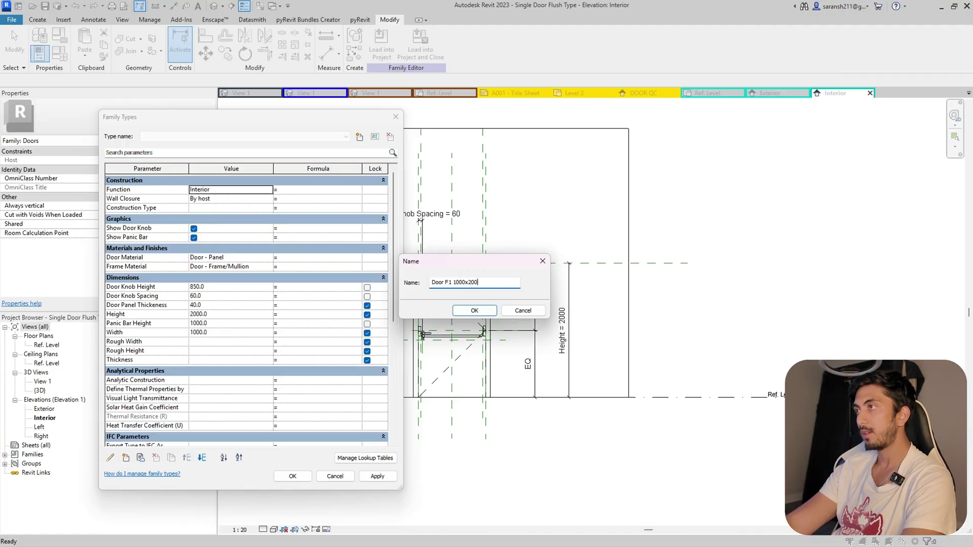
{"action": "type", "text": "0mm"}
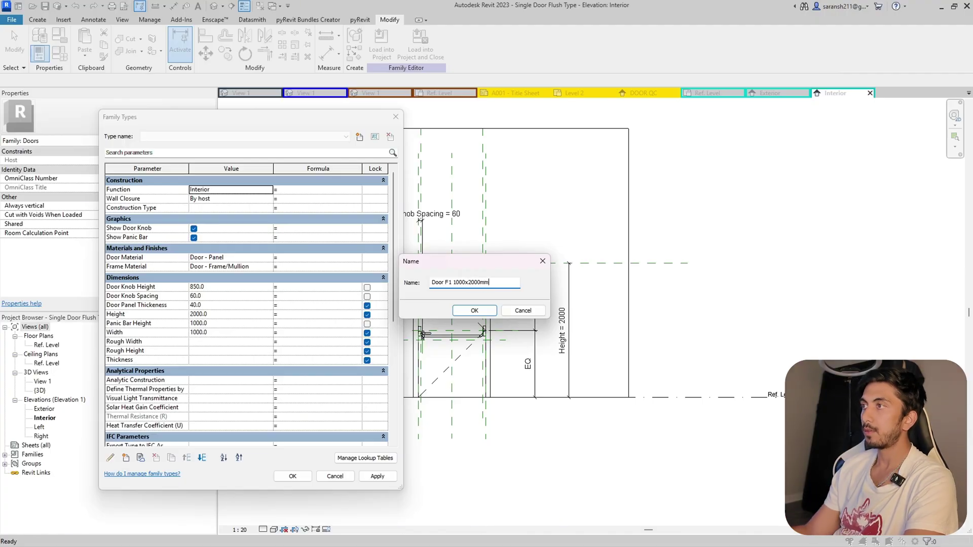
{"action": "left_click", "coordinate": [475, 311]}
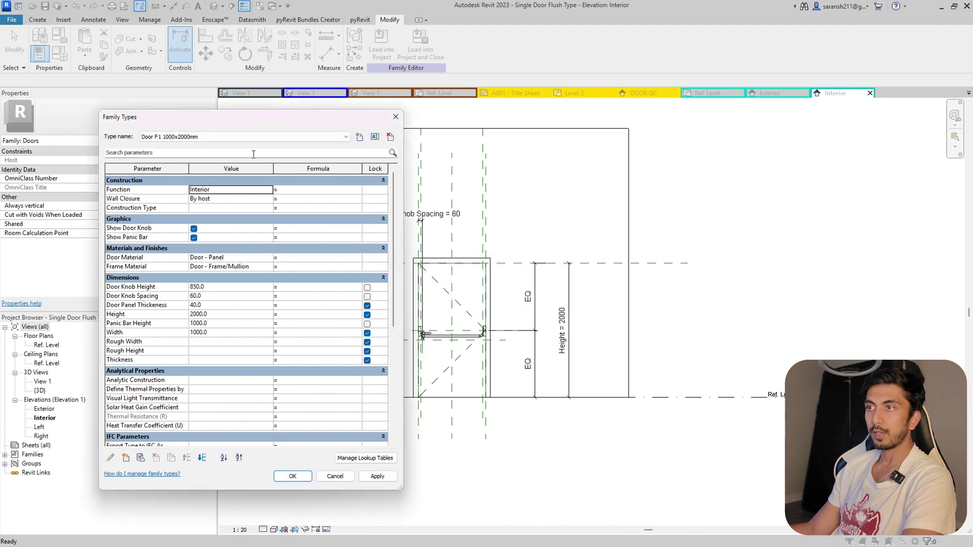
Step: Add another family type called 'Door Emergency - 1000x2000mm'
{"action": "left_click", "coordinate": [360, 139]}
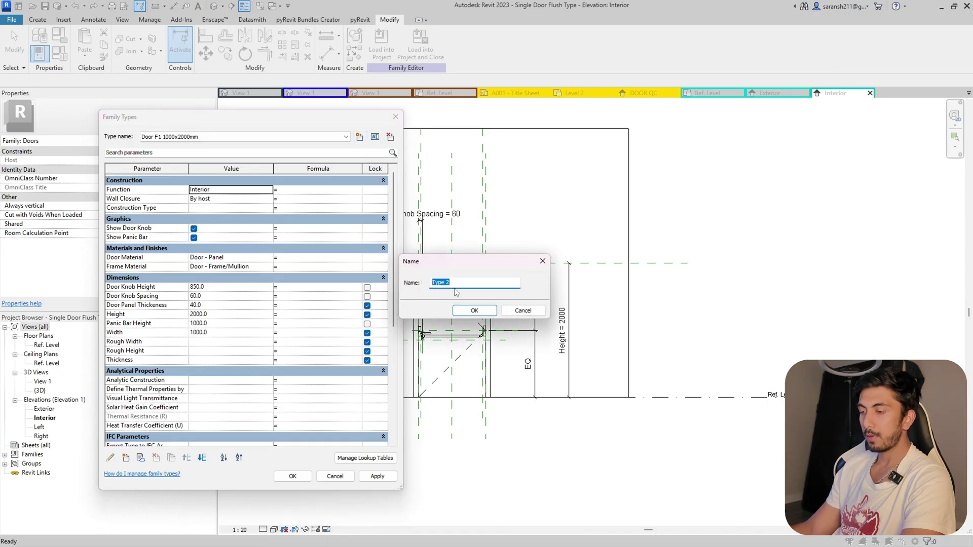
{"action": "key", "text": "Caps_Lock"}
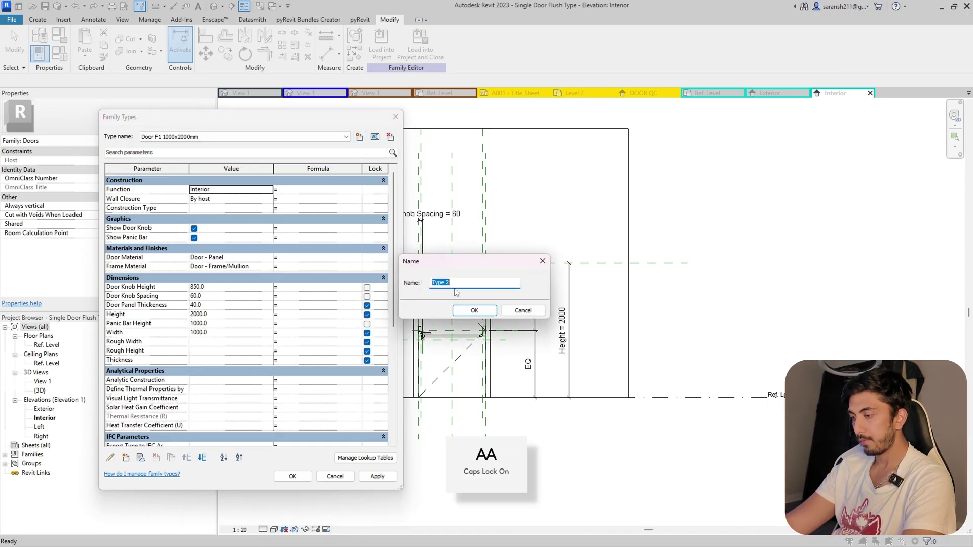
{"action": "type", "text": "D"}
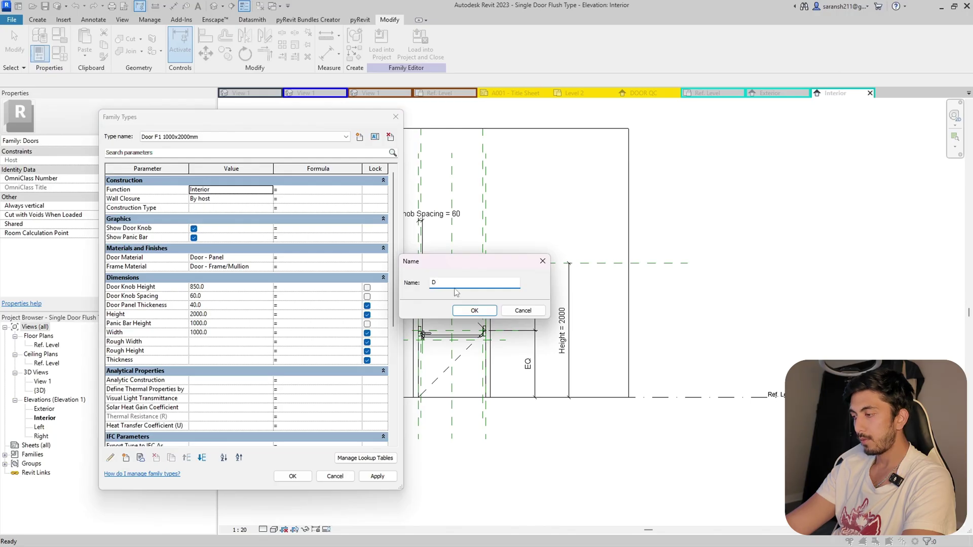
{"action": "key", "text": "Caps_Lock"}
{"action": "type", "text": "oor"}
{"action": "key", "text": "Caps_Lock"}
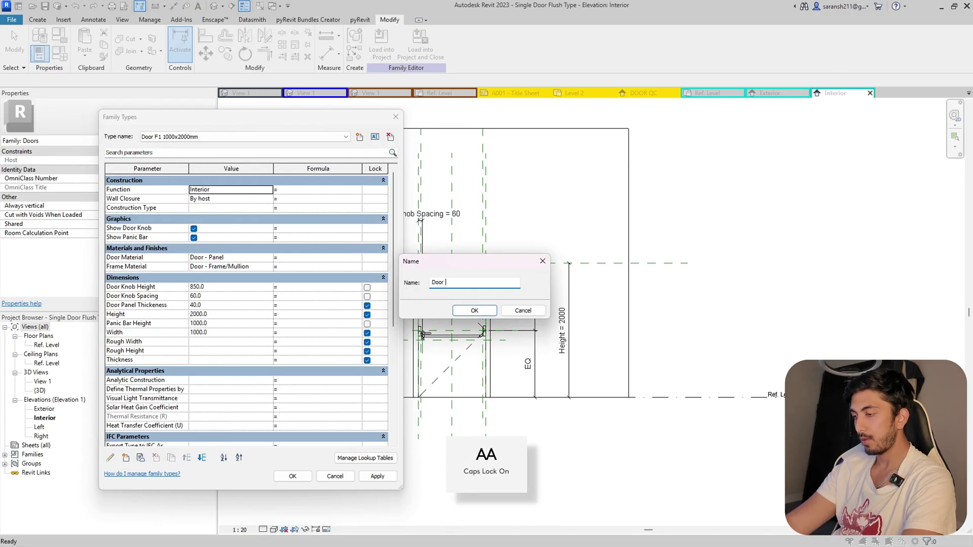
{"action": "type", "text": "F"}
{"action": "key", "text": "BackSpace"}
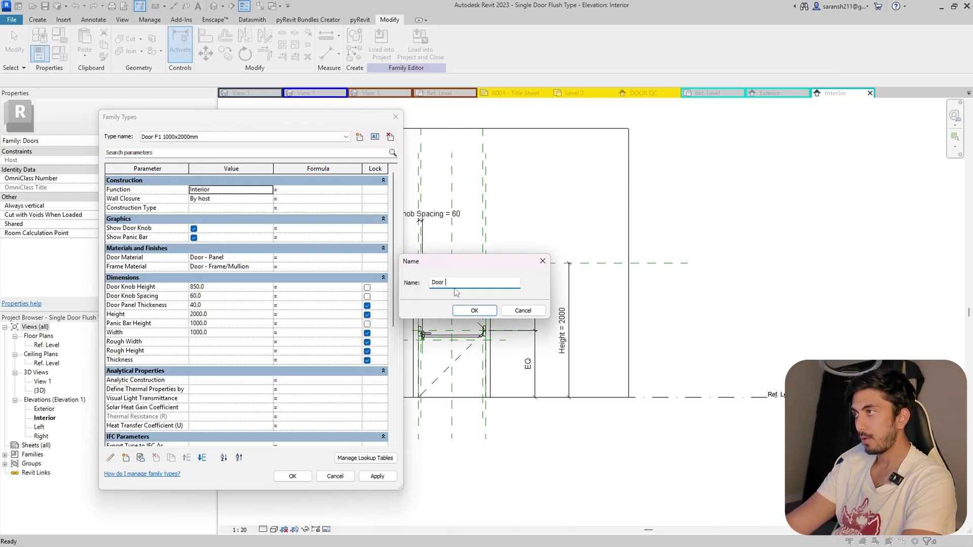
{"action": "type", "text": "E"}
{"action": "key", "text": "Caps_Lock"}
{"action": "type", "text": "merg"}
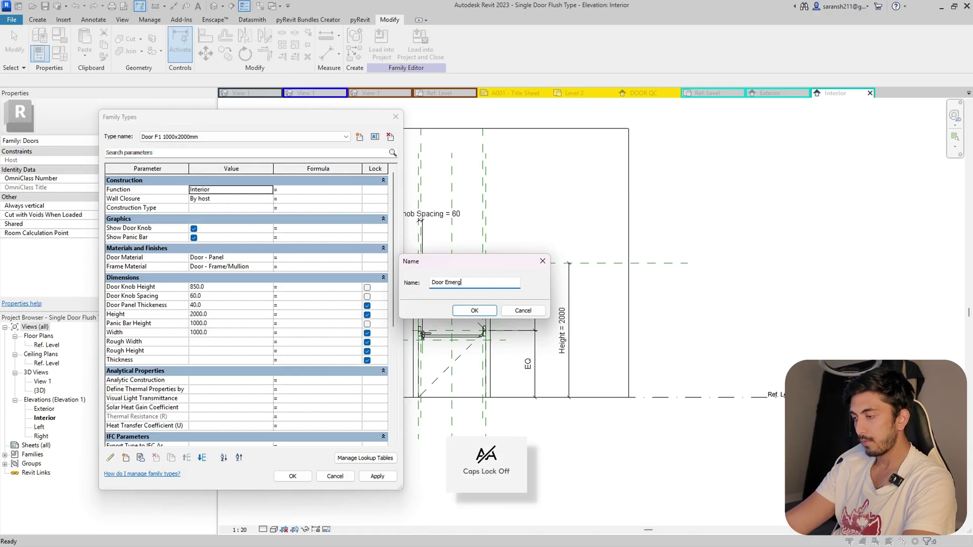
{"action": "type", "text": "ency"}
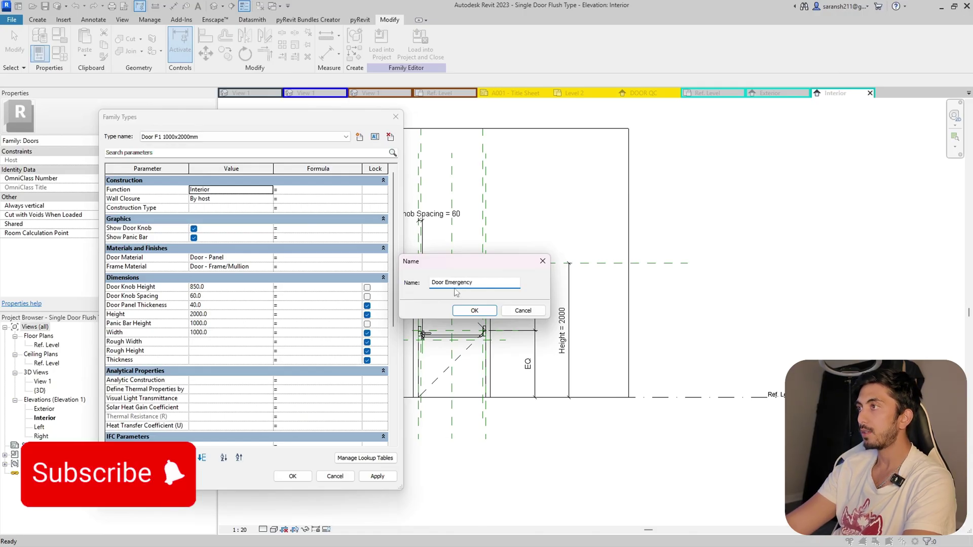
{"action": "type", "text": " -"}
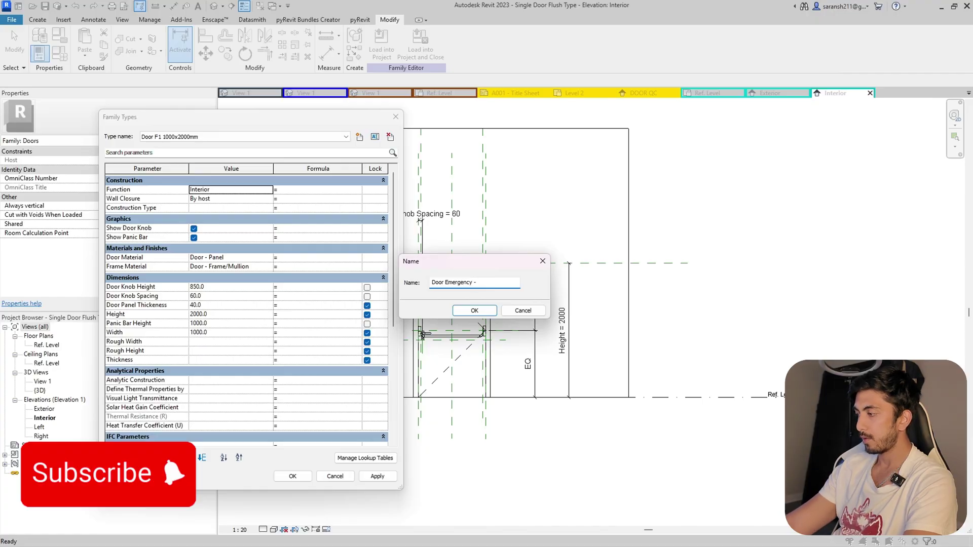
{"action": "type", "text": " 1000"}
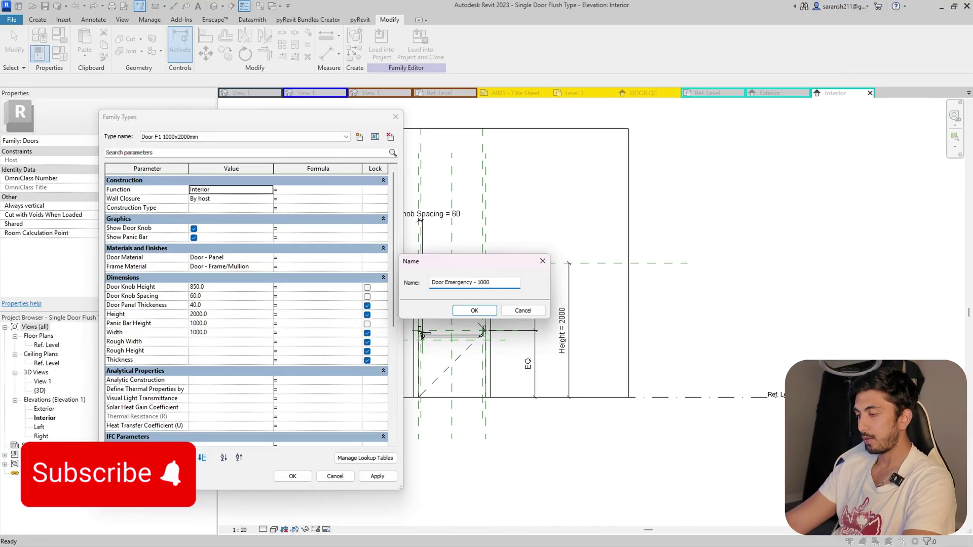
{"action": "type", "text": "x2"}
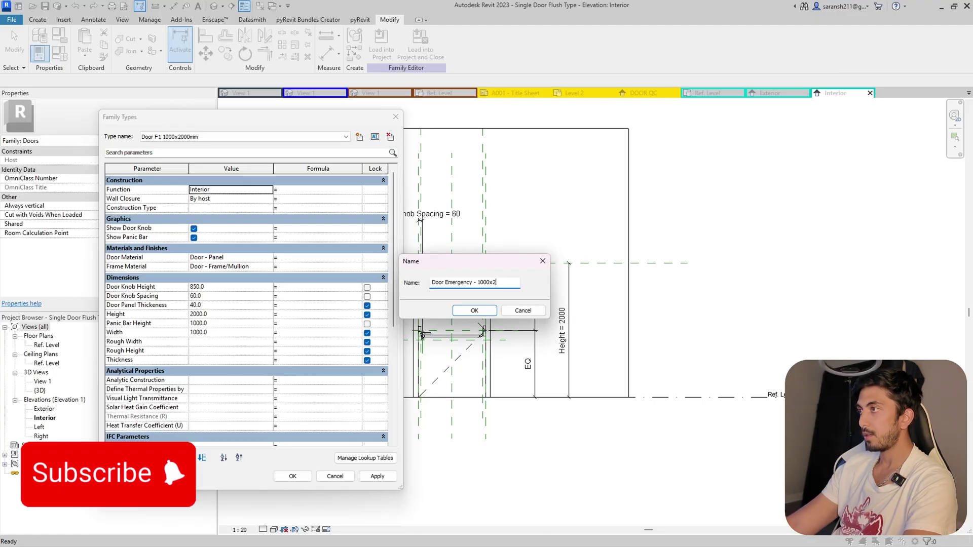
{"action": "type", "text": "000mm"}
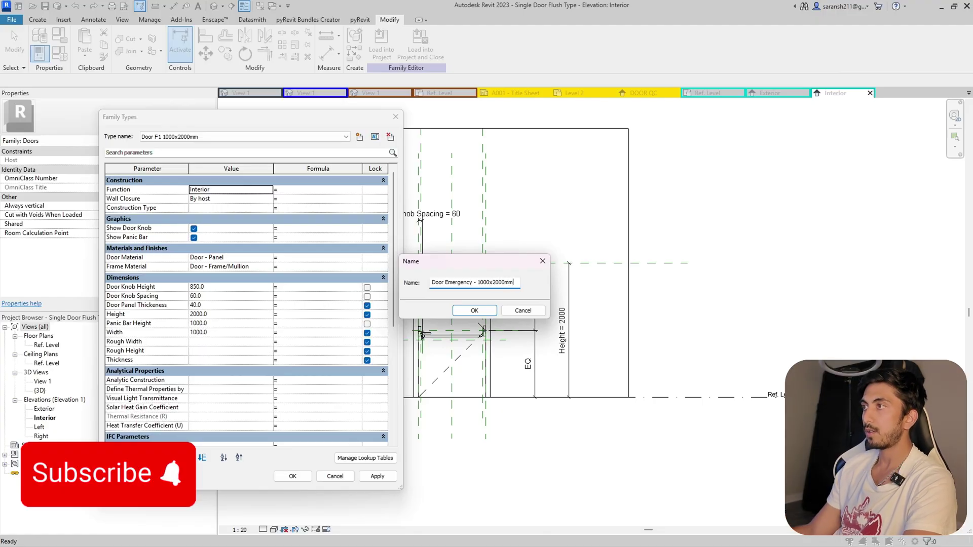
{"action": "left_click", "coordinate": [474, 310]}
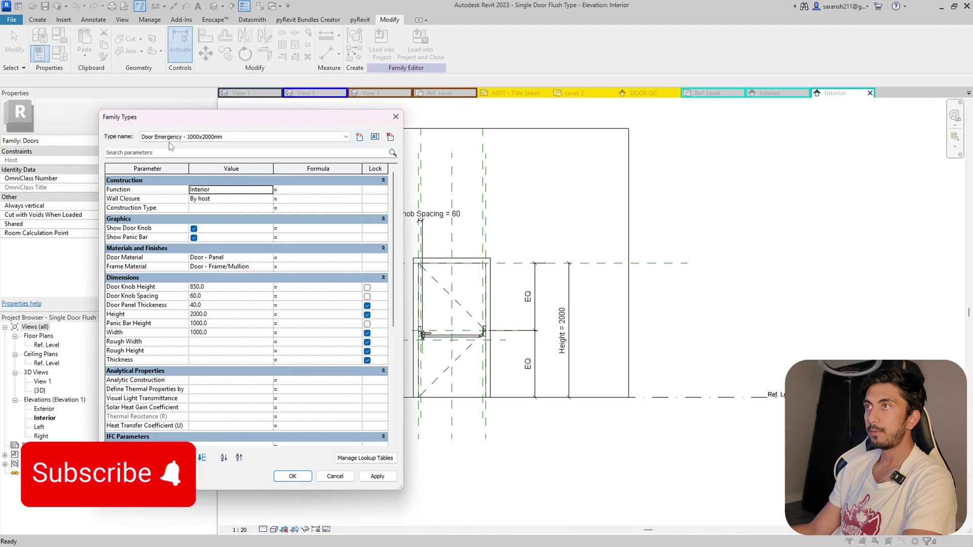
{"action": "left_click", "coordinate": [223, 135]}
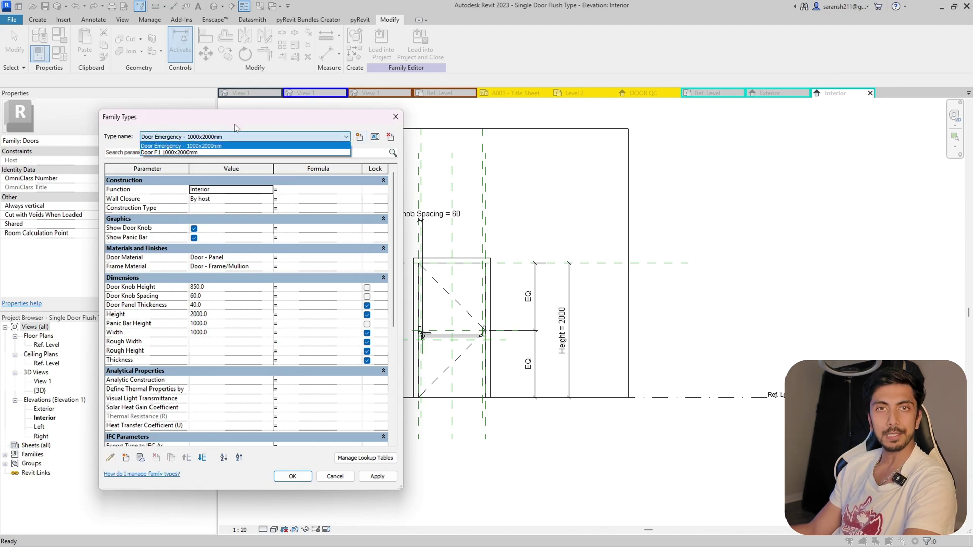
Step: For the Door Emergency type, turn off Show Door Knob and apply
{"action": "left_click", "coordinate": [235, 147]}
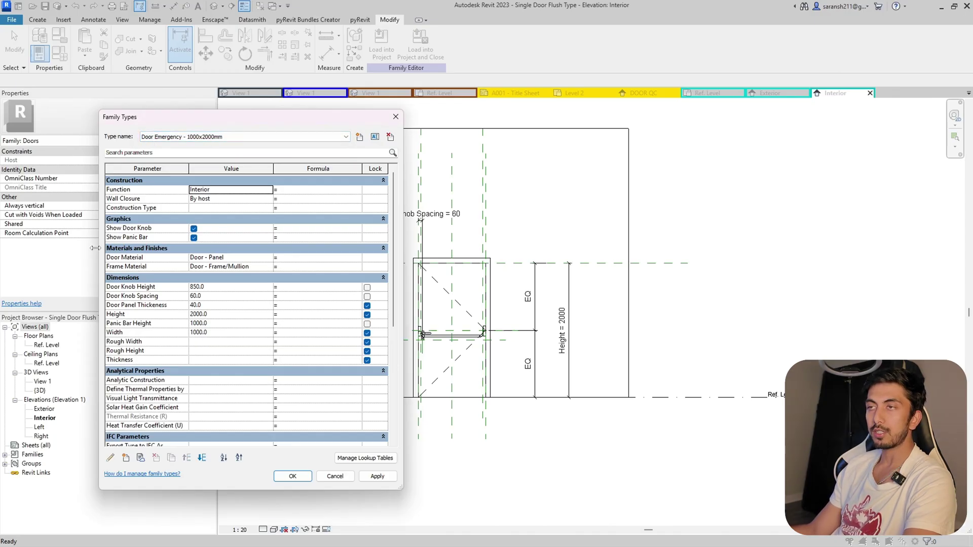
{"action": "left_click", "coordinate": [193, 228]}
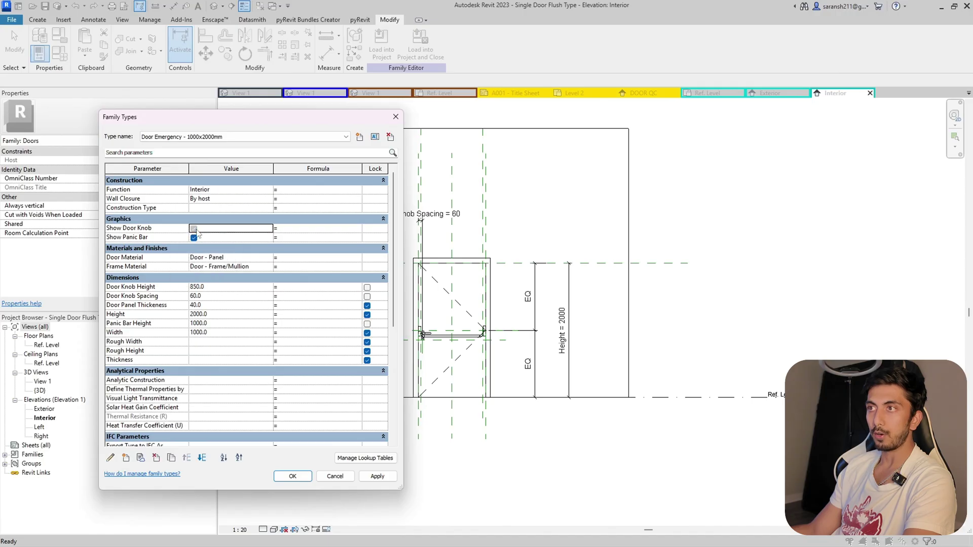
{"action": "left_click", "coordinate": [370, 478]}
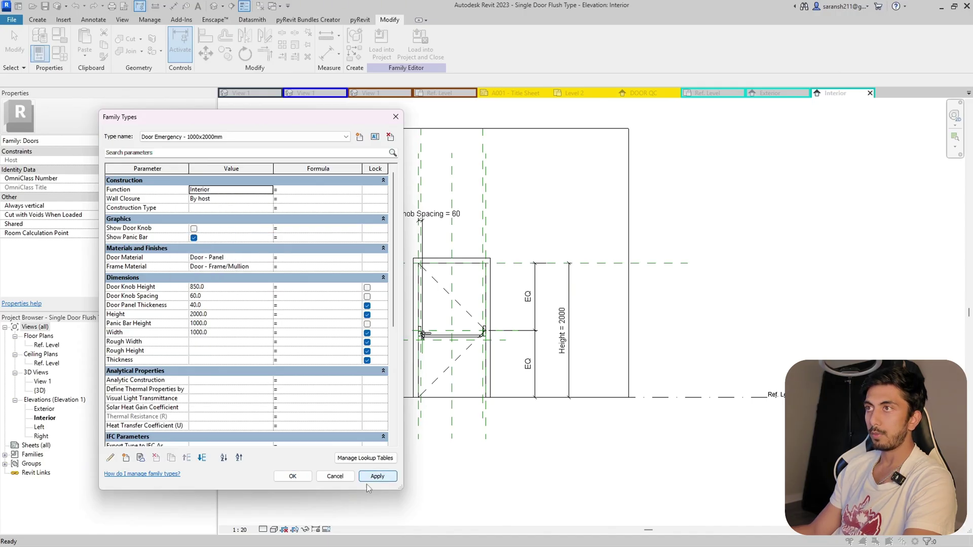
Step: For Door F1 1000x2000mm, turn off Show Panic Bar and apply, then return to Door Emergency
{"action": "left_click", "coordinate": [170, 137]}
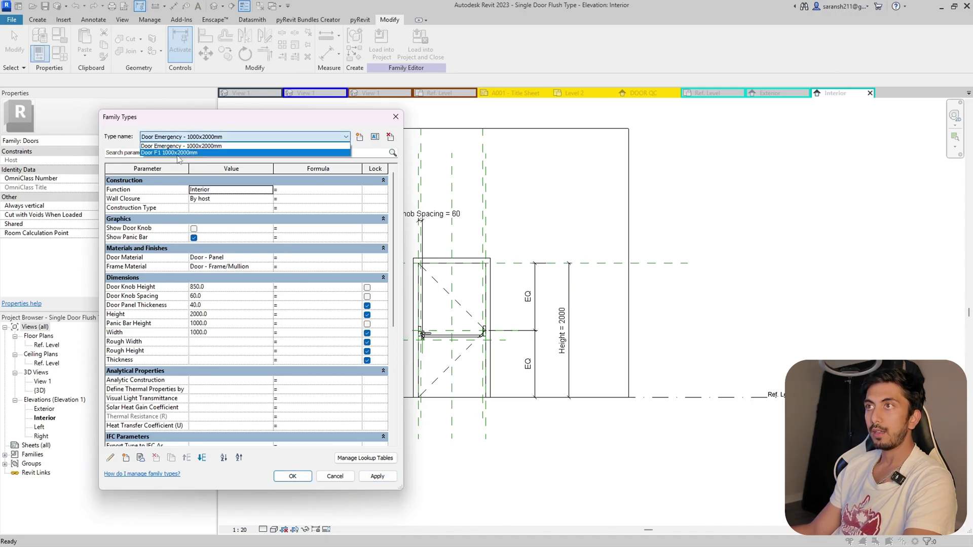
{"action": "left_click", "coordinate": [180, 154]}
{"action": "left_click", "coordinate": [193, 237]}
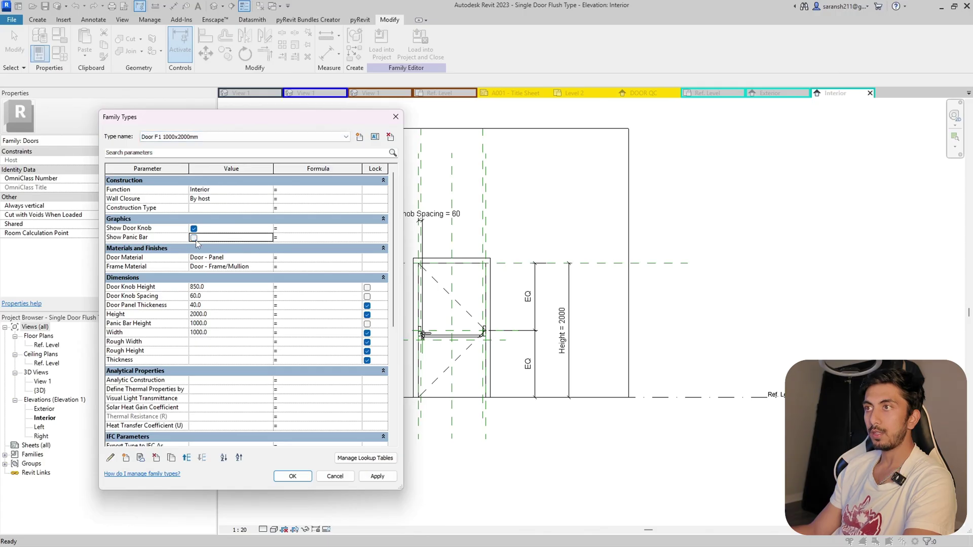
{"action": "left_click", "coordinate": [376, 476]}
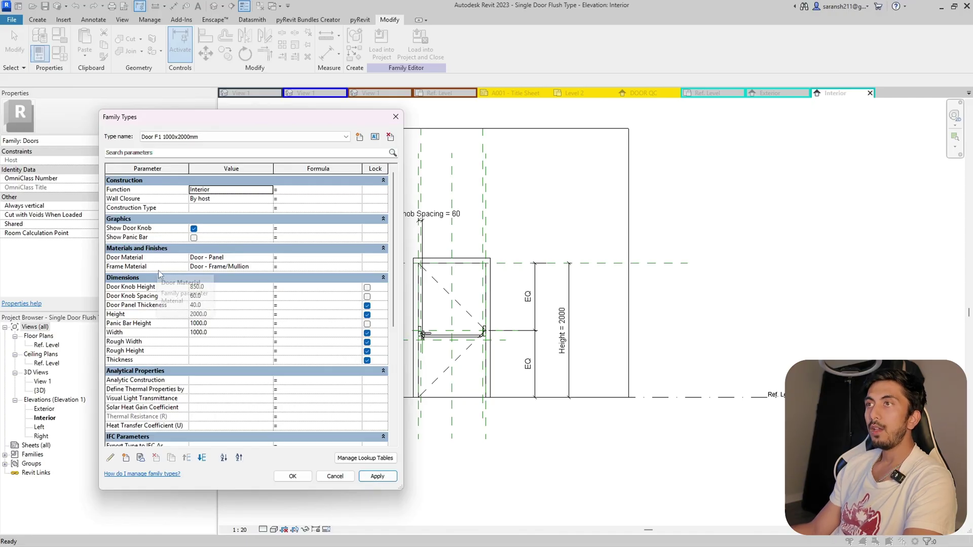
{"action": "left_click", "coordinate": [207, 137]}
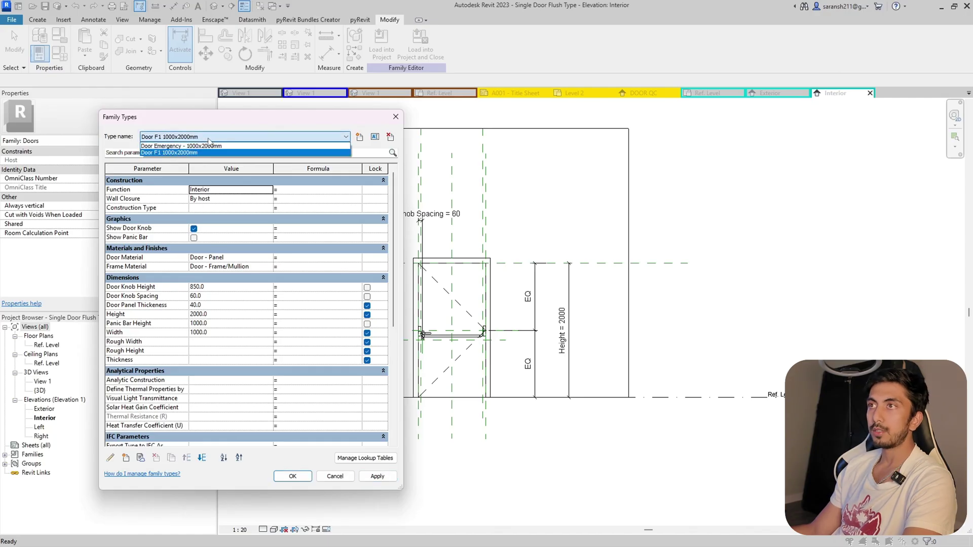
{"action": "left_click", "coordinate": [207, 146]}
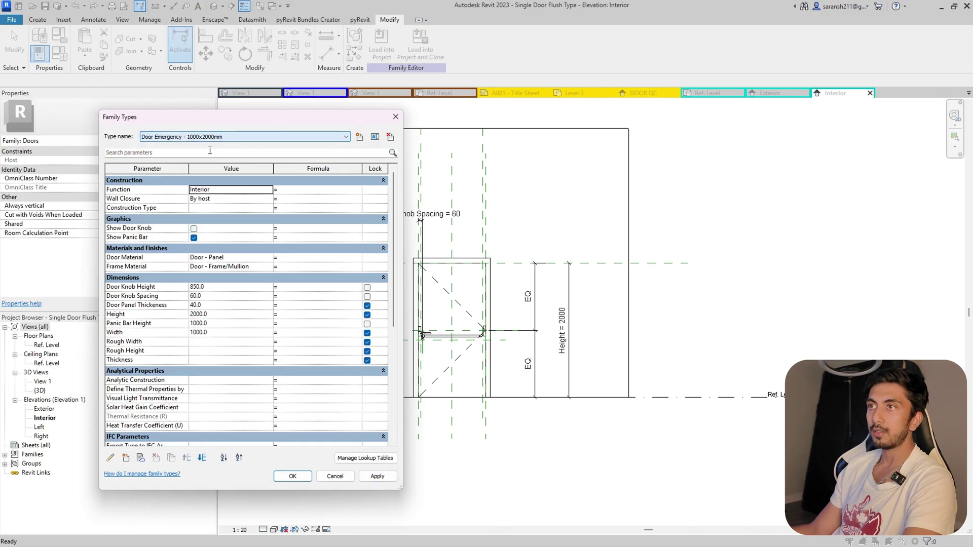
{"action": "left_click", "coordinate": [255, 258]}
Step: Duplicate the Metal - Stainless material in the Material Browser
{"action": "left_click", "coordinate": [269, 257]}
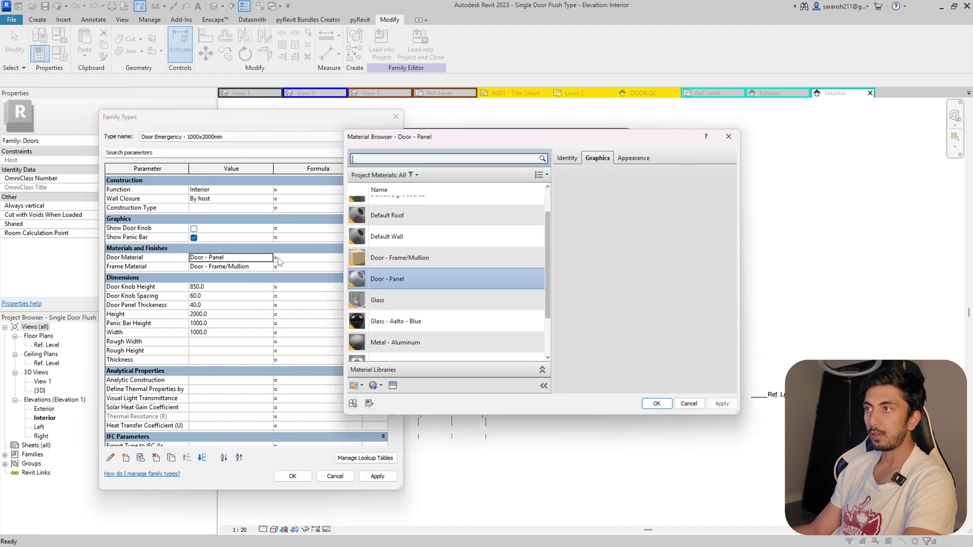
{"action": "scroll", "coordinate": [454, 284], "scroll_direction": "down", "scroll_amount": 2}
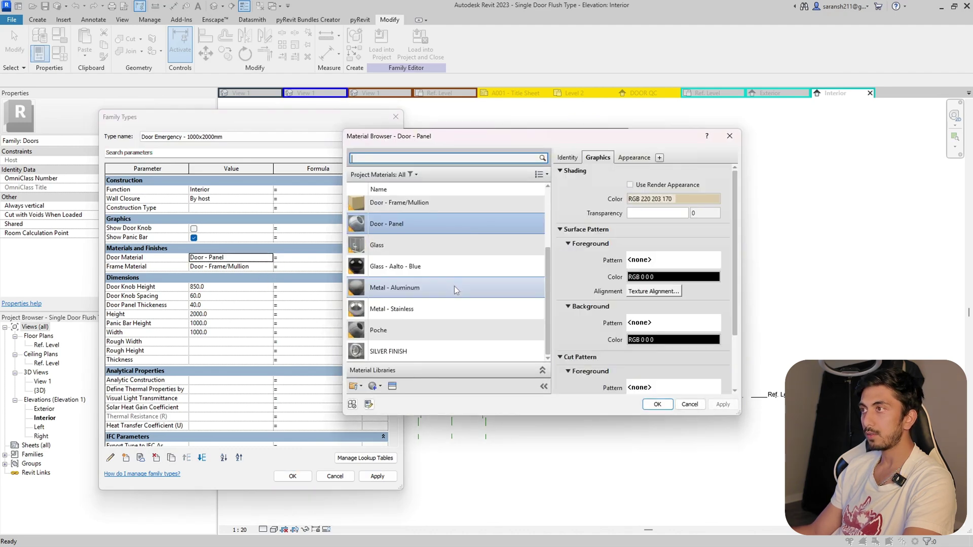
{"action": "left_click", "coordinate": [428, 314]}
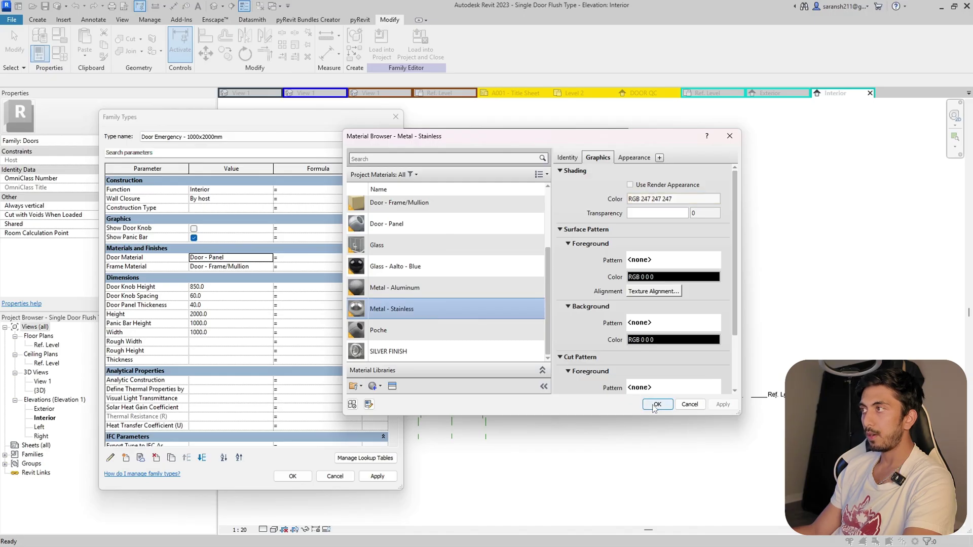
{"action": "left_click", "coordinate": [661, 277]}
{"action": "left_click_drag", "start_coordinate": [637, 218], "coordinate": [646, 213]}
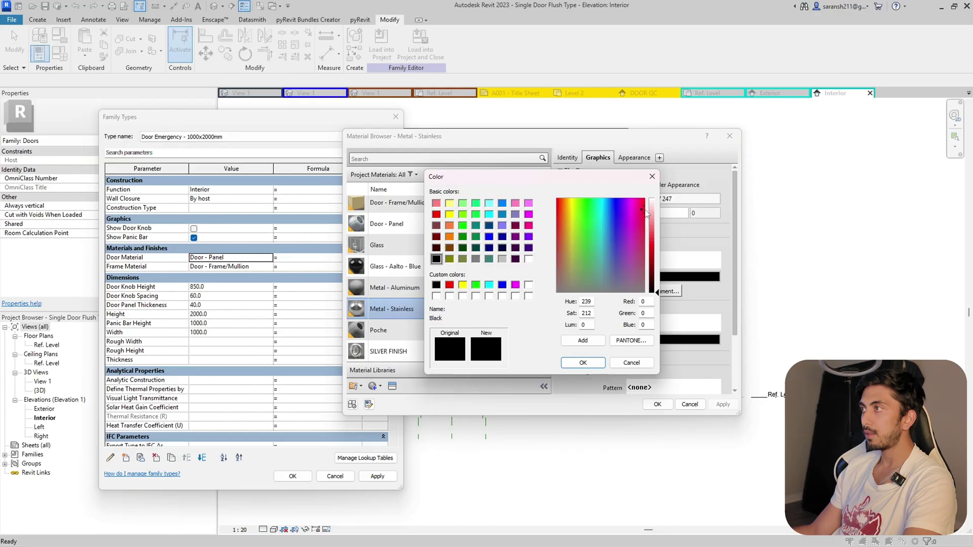
{"action": "left_click", "coordinate": [631, 363]}
{"action": "right_click", "coordinate": [412, 307]}
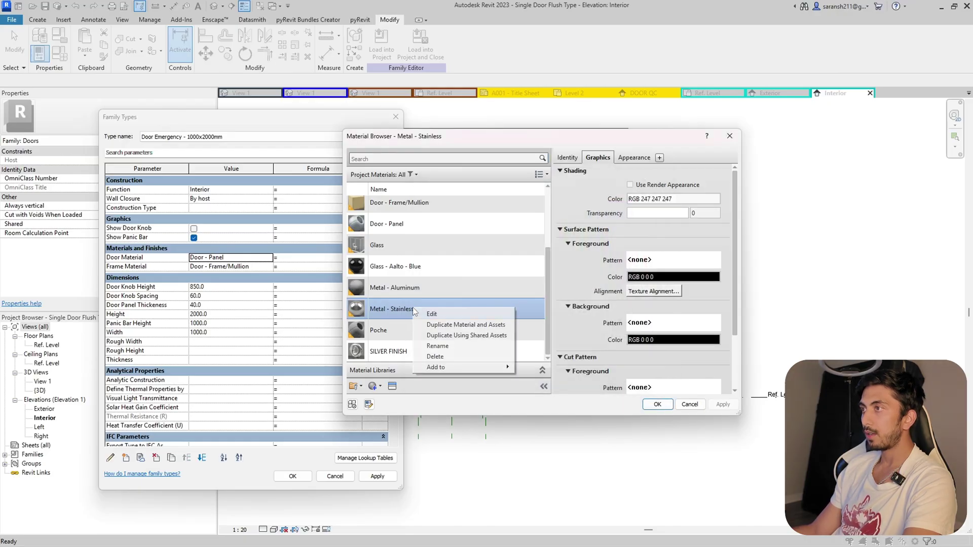
{"action": "left_click", "coordinate": [452, 326]}
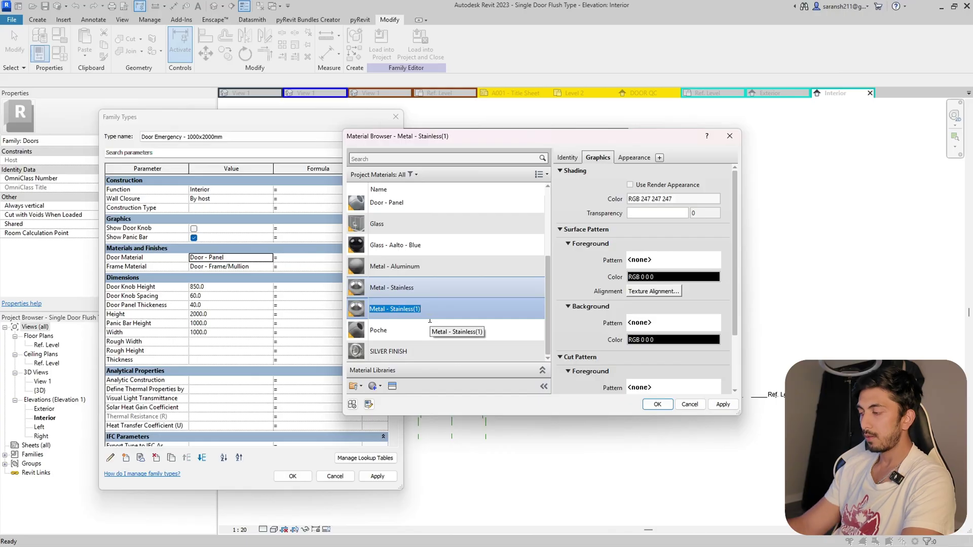
Step: Rename the duplicated material to 'Metal - EmergencyDoor'
{"action": "key", "text": "Return"}
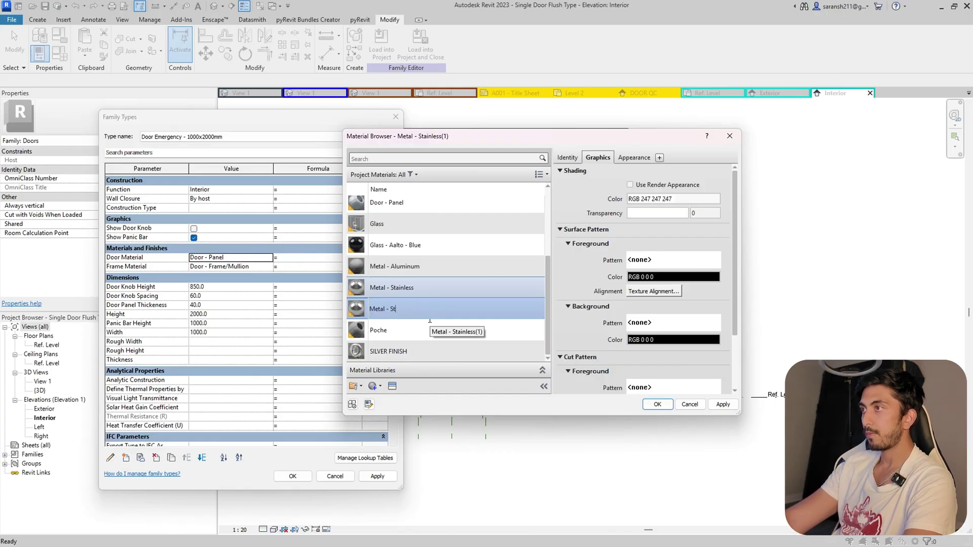
{"action": "key", "text": "Caps_Lock"}
{"action": "key", "text": "BackSpace"}
{"action": "type", "text": "E"}
{"action": "key", "text": "Caps_Lock"}
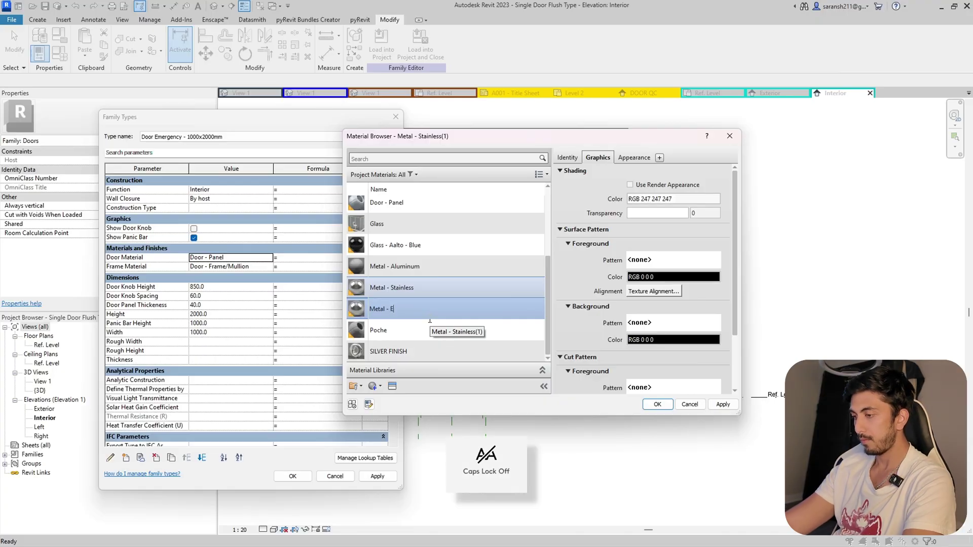
{"action": "type", "text": "mergenc"}
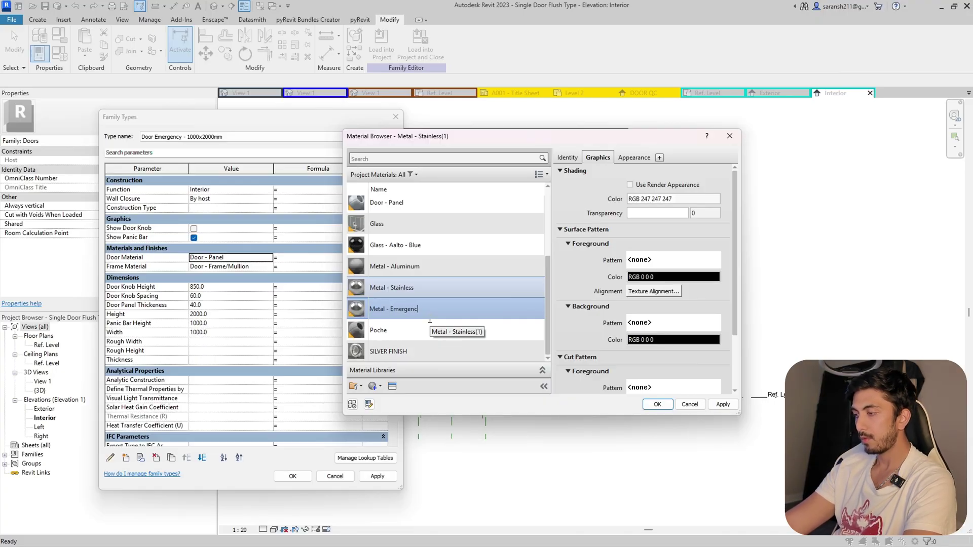
{"action": "type", "text": "y"}
{"action": "key", "text": "Caps_Lock"}
{"action": "type", "text": "D"}
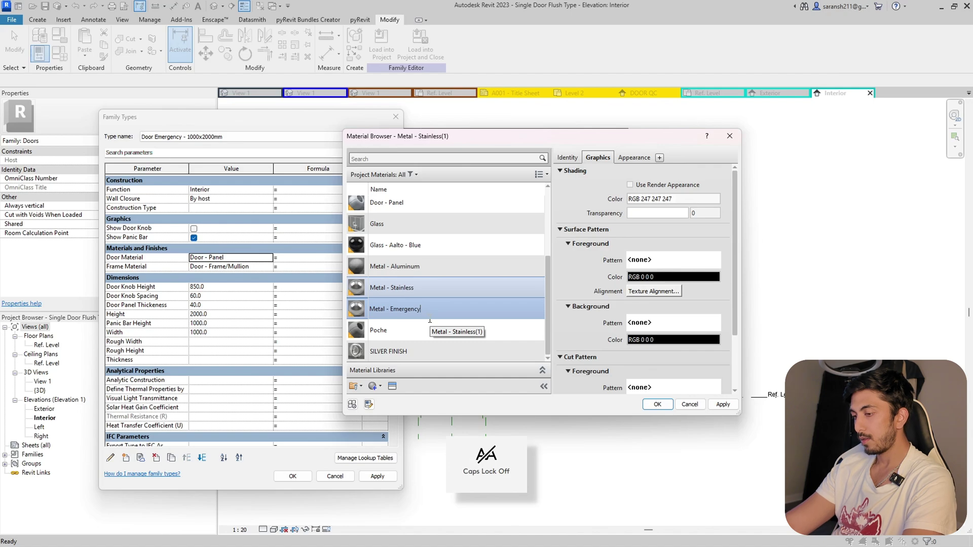
{"action": "key", "text": "Caps_Lock"}
{"action": "type", "text": "oor"}
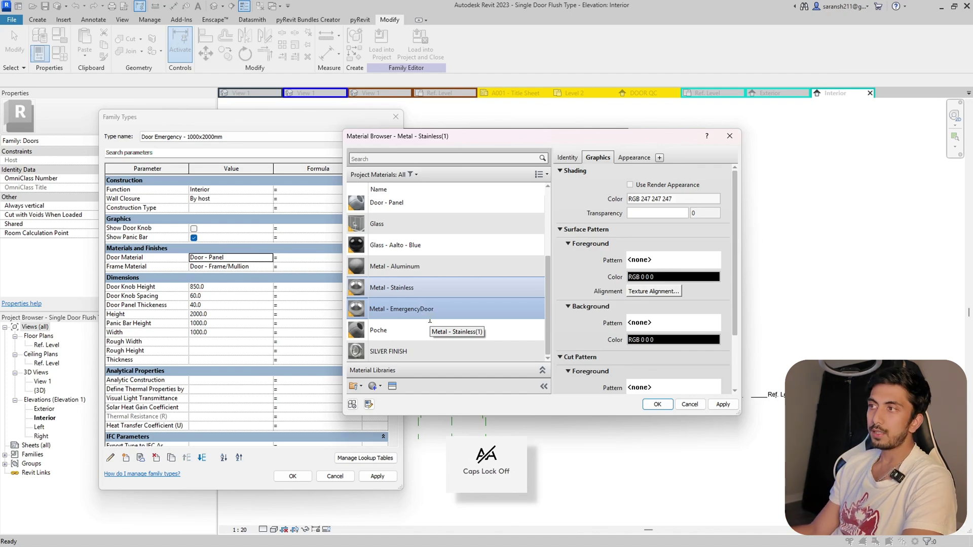
{"action": "key", "text": "Return"}
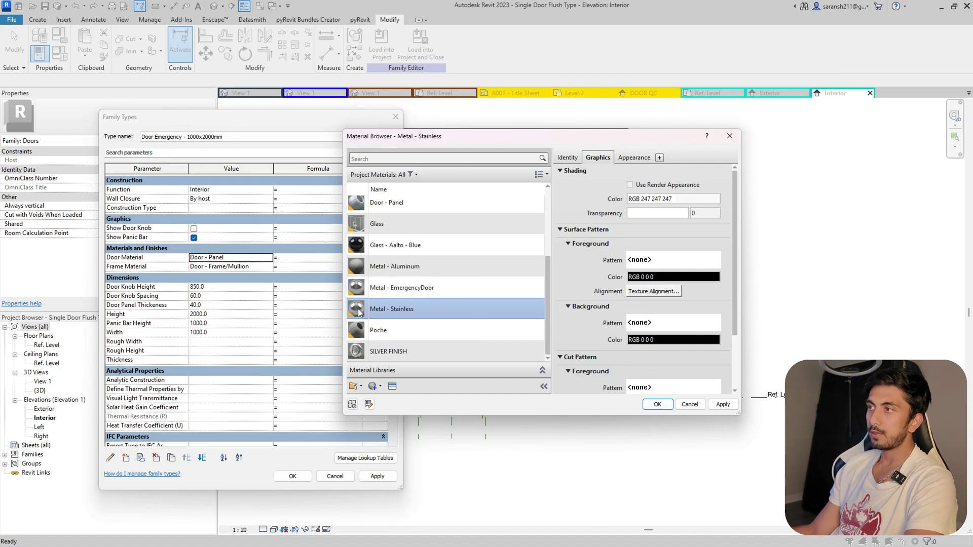
Step: Set Metal - EmergencyDoor's surface foreground colour to red, RGB 241 73 78
{"action": "left_click", "coordinate": [467, 292]}
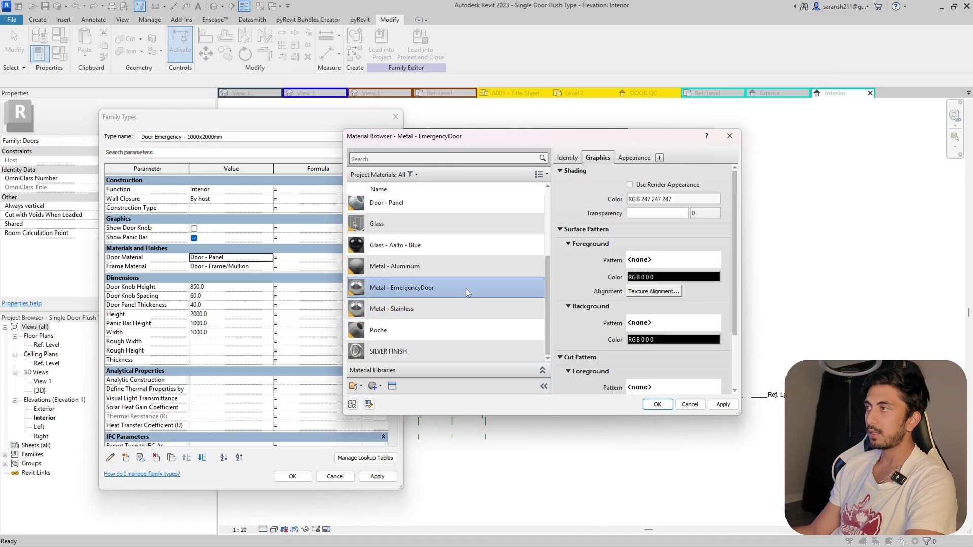
{"action": "left_click", "coordinate": [708, 282]}
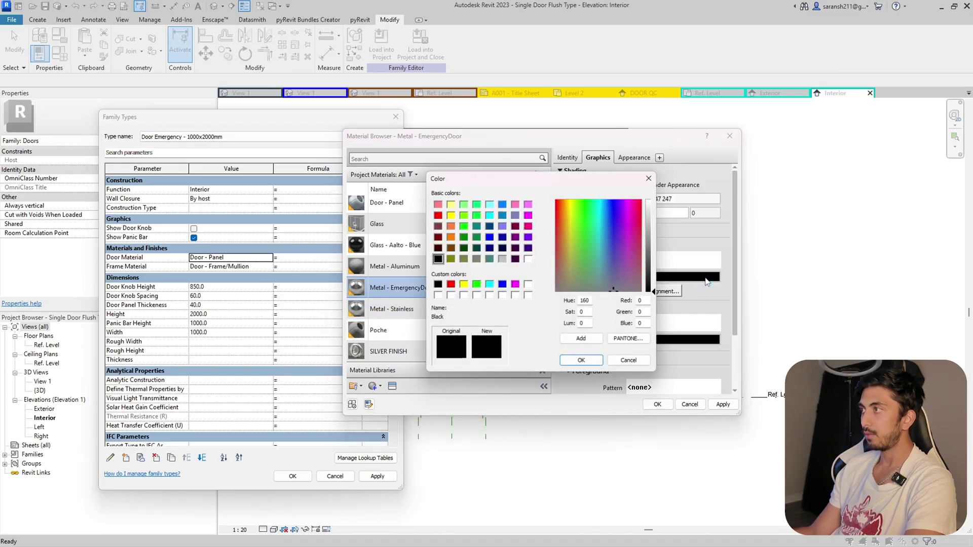
{"action": "left_click", "coordinate": [646, 217]}
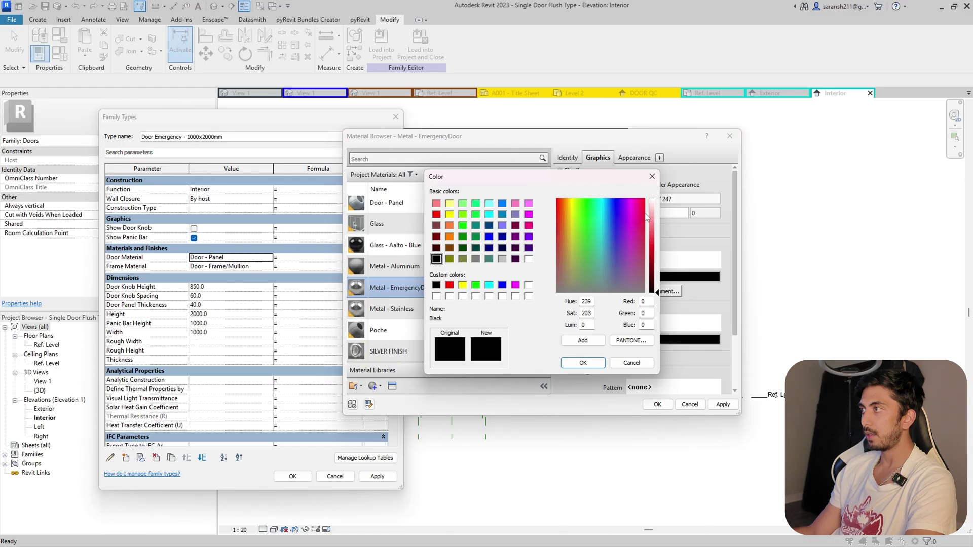
{"action": "left_click_drag", "start_coordinate": [650, 253], "coordinate": [661, 239]}
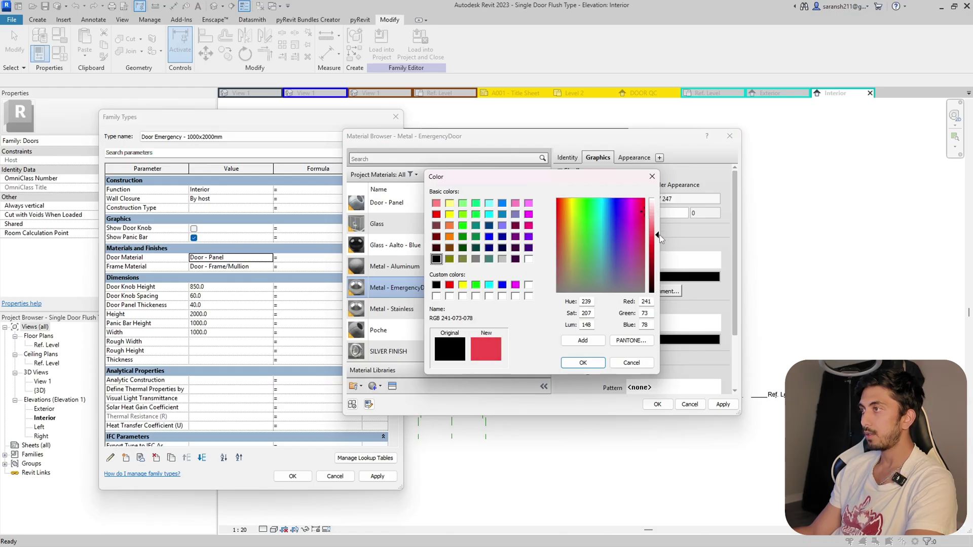
{"action": "left_click", "coordinate": [593, 364]}
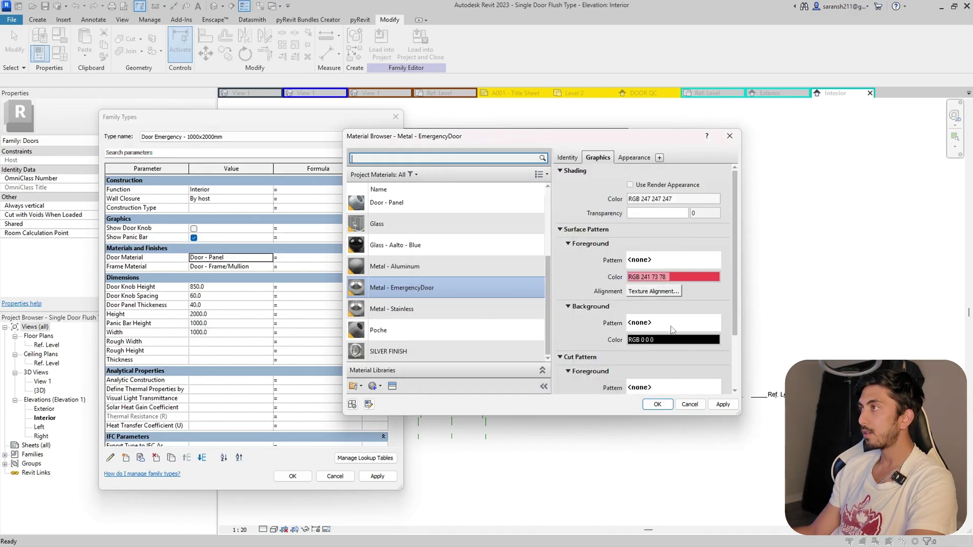
Step: Leave the background colour unchanged and set the foreground pattern to Solid fill
{"action": "scroll", "coordinate": [673, 330], "scroll_direction": "down", "scroll_amount": 1}
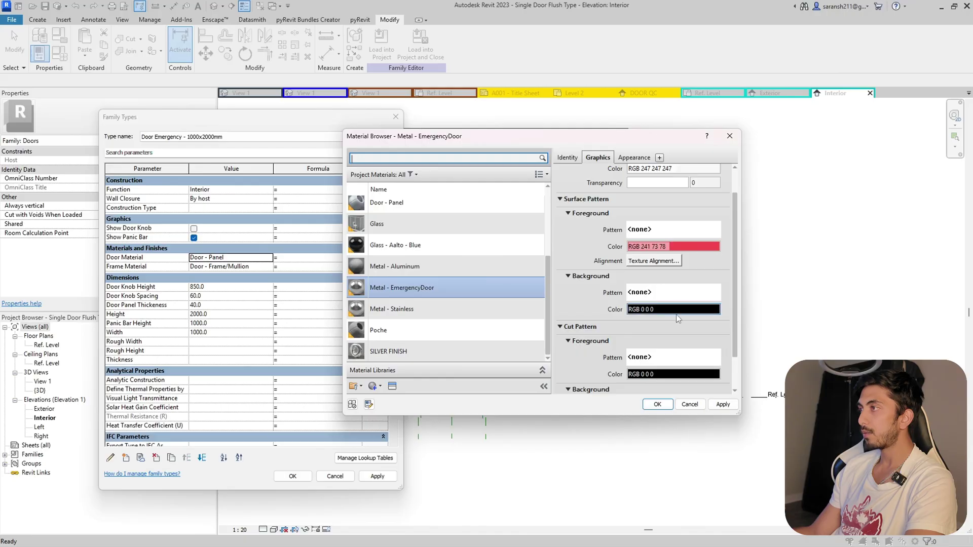
{"action": "left_click", "coordinate": [679, 311]}
{"action": "left_click", "coordinate": [652, 177]}
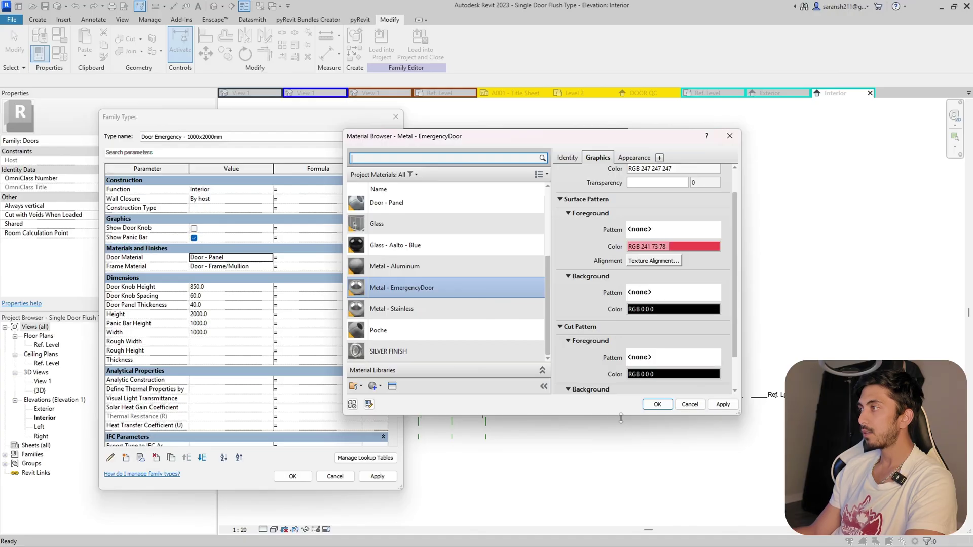
{"action": "left_click", "coordinate": [648, 231]}
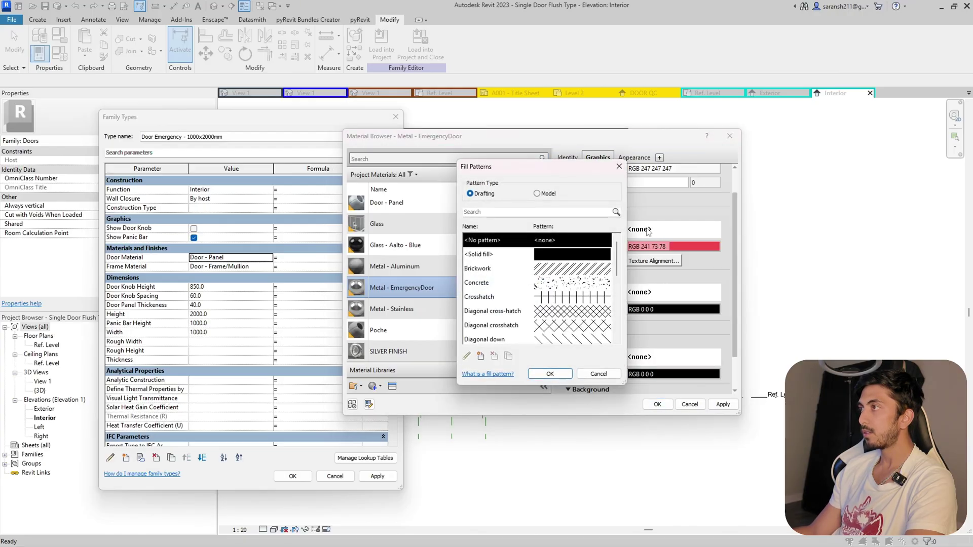
{"action": "left_click", "coordinate": [541, 256]}
{"action": "left_click", "coordinate": [550, 373]}
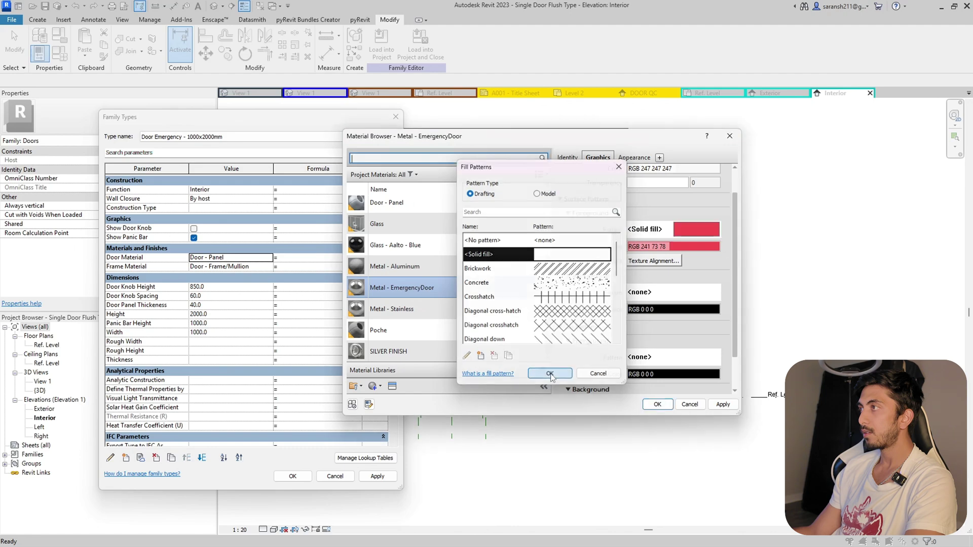
Step: Assign Metal - EmergencyDoor as the Door Emergency type's door material and apply it
{"action": "left_click", "coordinate": [657, 404]}
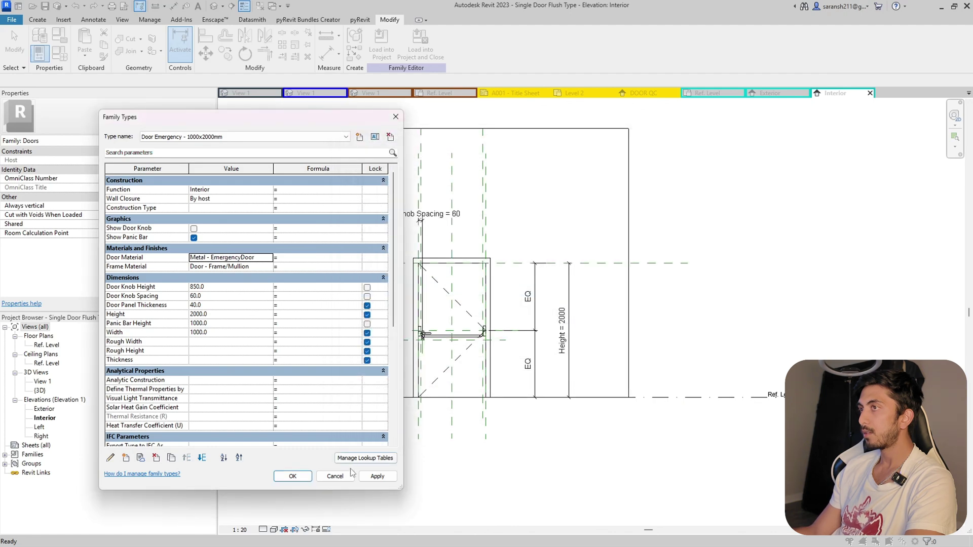
{"action": "left_click", "coordinate": [381, 477]}
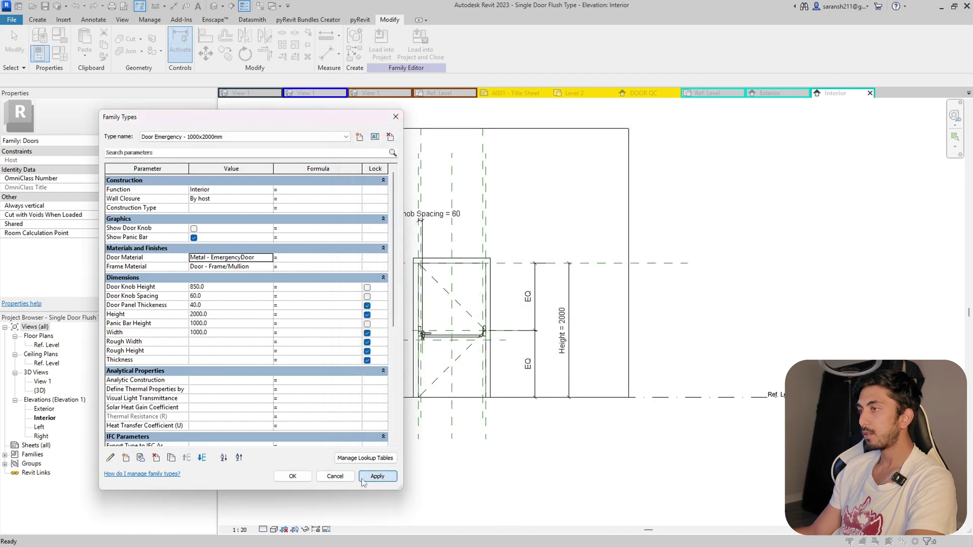
{"action": "left_click", "coordinate": [294, 477]}
Step: Confirm Door F1 1000x2000mm keeps Door - Panel, then return to Door Emergency and apply
{"action": "left_click", "coordinate": [60, 52]}
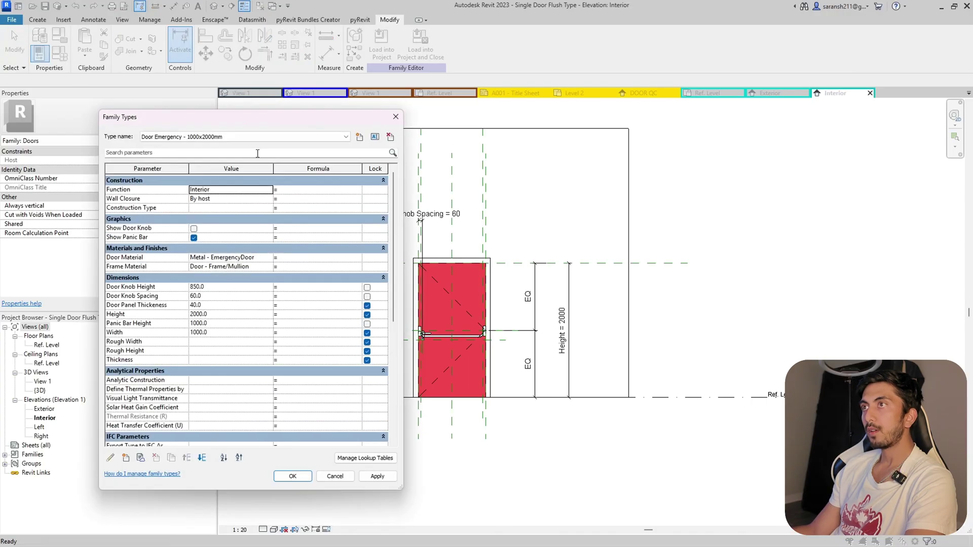
{"action": "left_click", "coordinate": [248, 137]}
{"action": "left_click", "coordinate": [251, 153]}
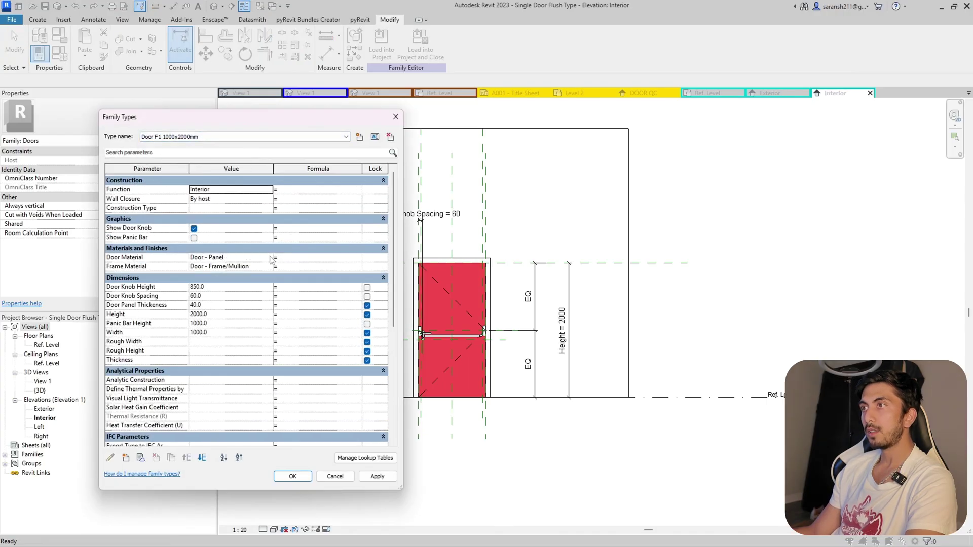
{"action": "left_click", "coordinate": [271, 259]}
{"action": "left_click", "coordinate": [270, 258]}
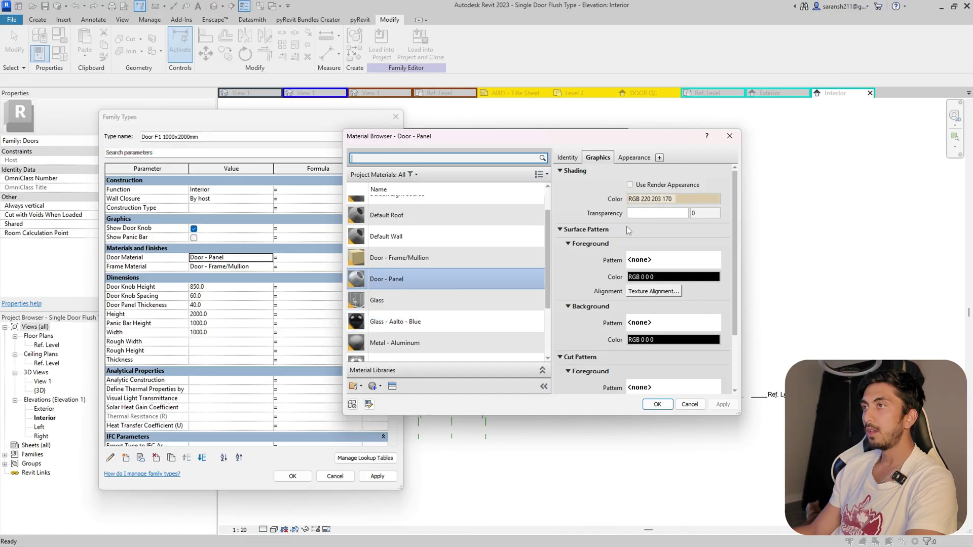
{"action": "left_click", "coordinate": [659, 405]}
{"action": "left_click", "coordinate": [226, 138]}
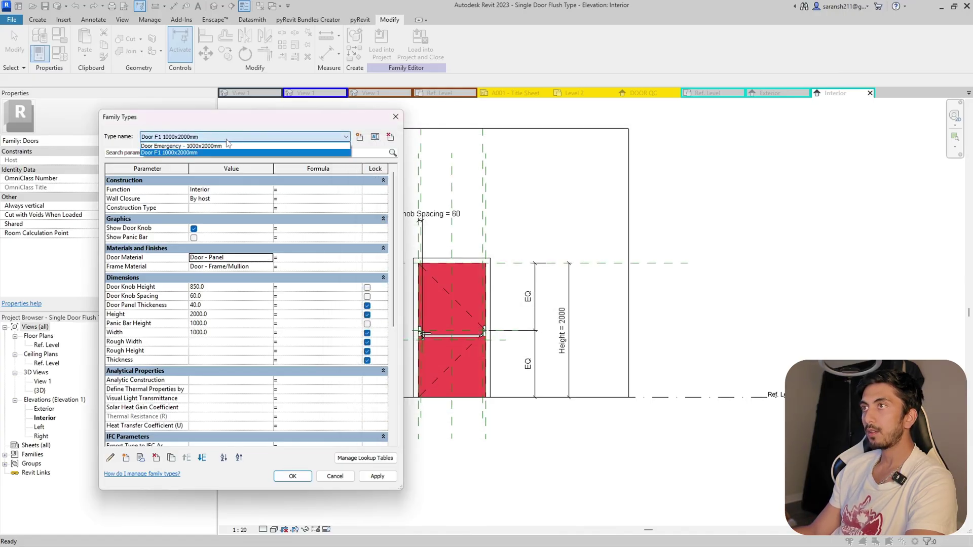
{"action": "left_click", "coordinate": [383, 478]}
{"action": "left_click", "coordinate": [383, 479]}
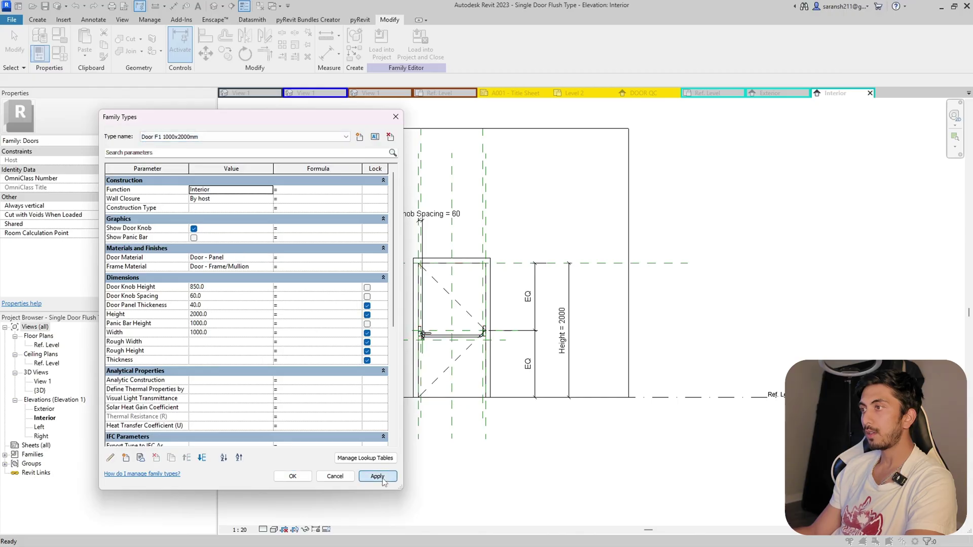
{"action": "left_click", "coordinate": [211, 138]}
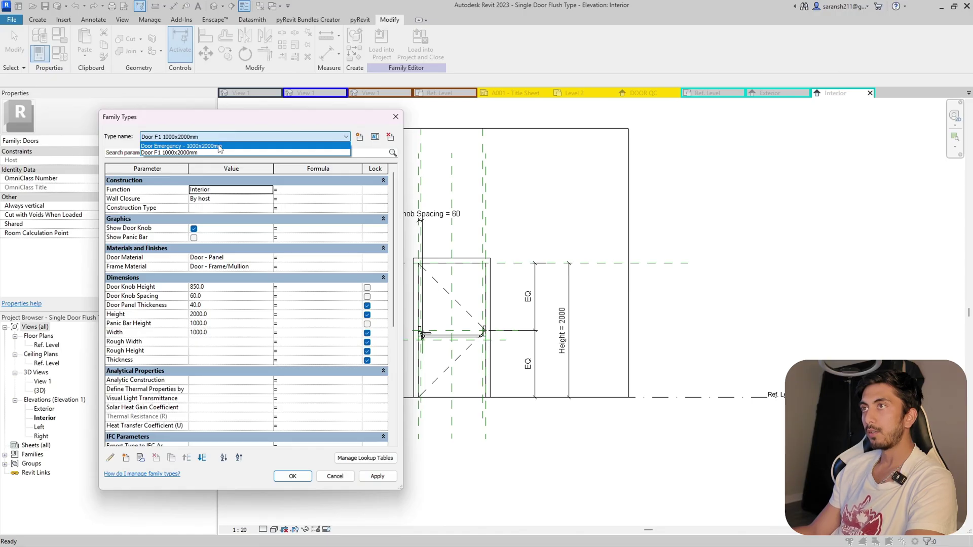
{"action": "left_click", "coordinate": [219, 146]}
{"action": "left_click", "coordinate": [381, 478]}
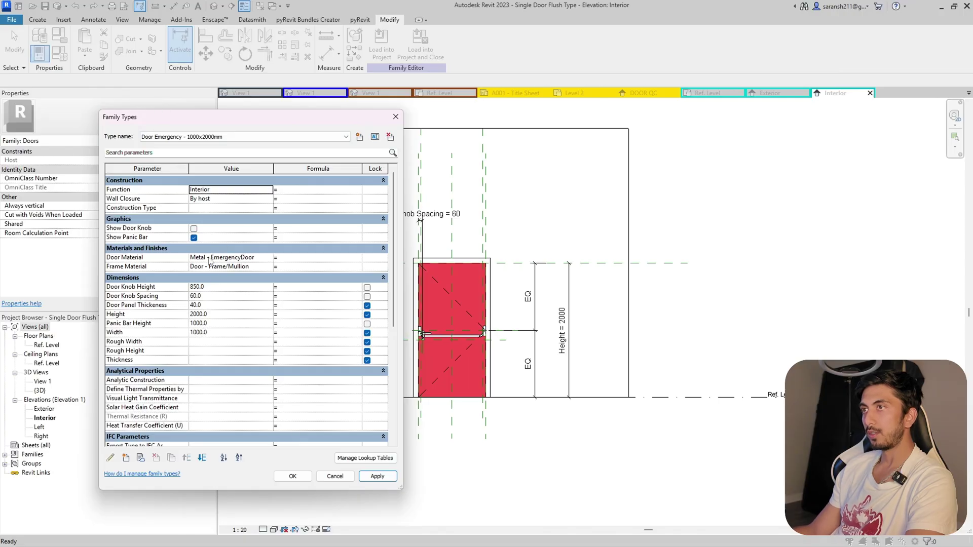
Step: Close Family Types with OK, check the panic bar, and launch Load into Project
{"action": "left_click", "coordinate": [295, 482]}
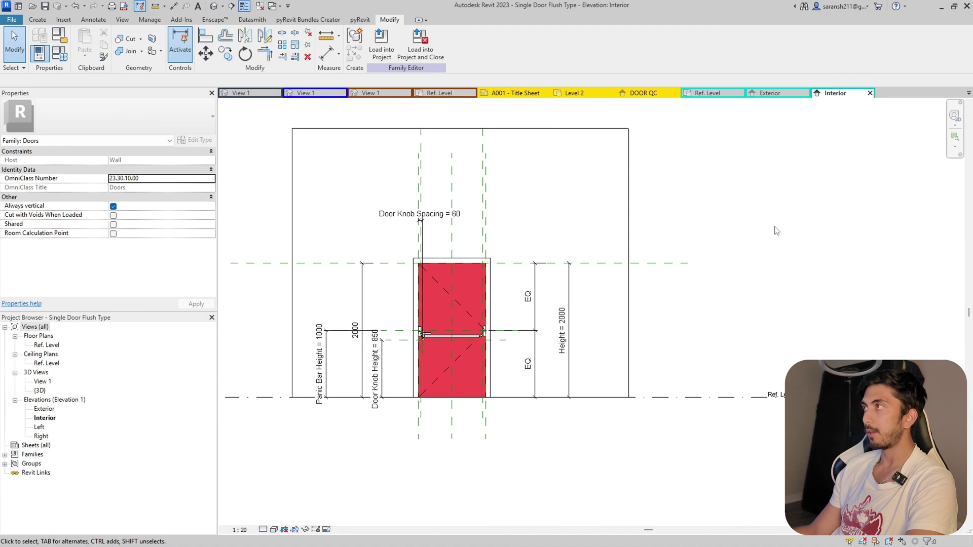
{"action": "left_click", "coordinate": [448, 340]}
{"action": "scroll", "coordinate": [431, 334], "scroll_direction": "up", "scroll_amount": 3}
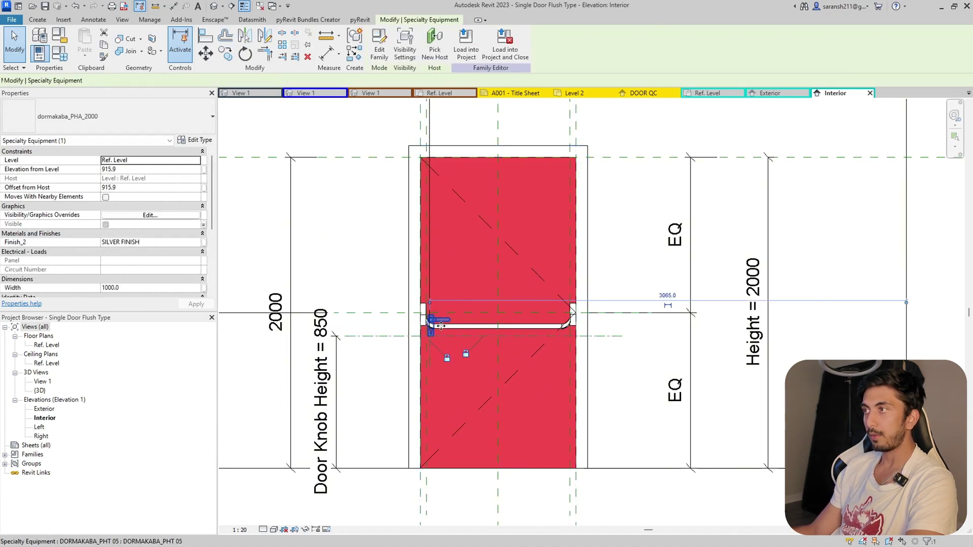
{"action": "left_click", "coordinate": [397, 396]}
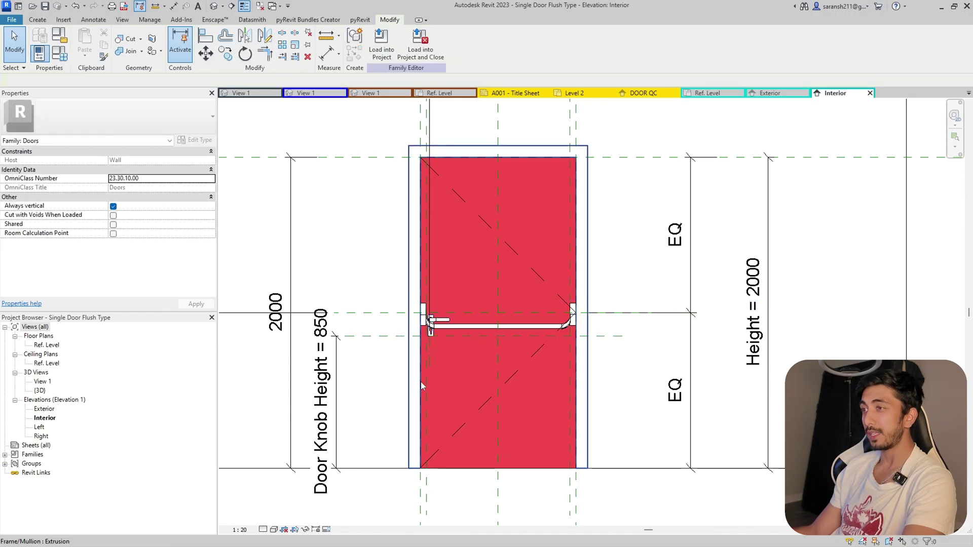
{"action": "left_click", "coordinate": [456, 329]}
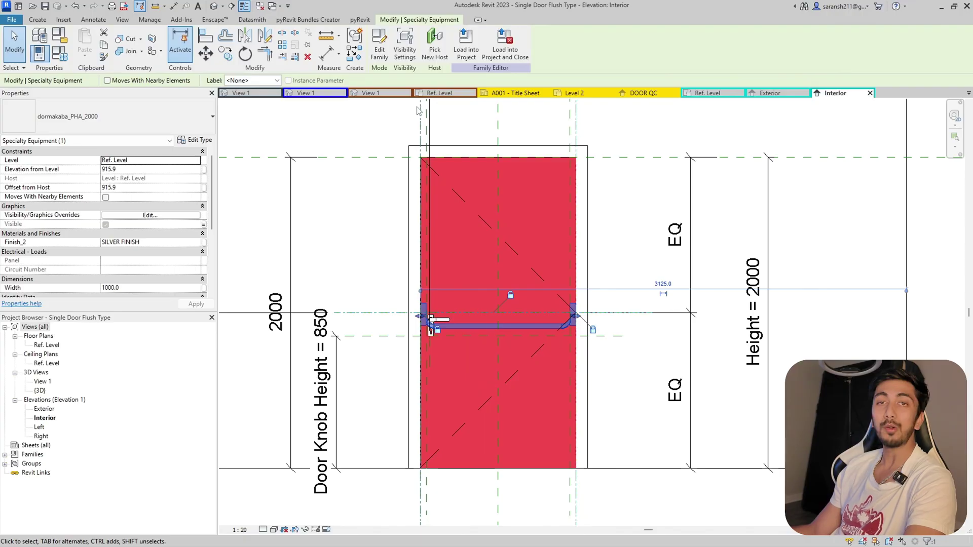
{"action": "left_click", "coordinate": [465, 44]}
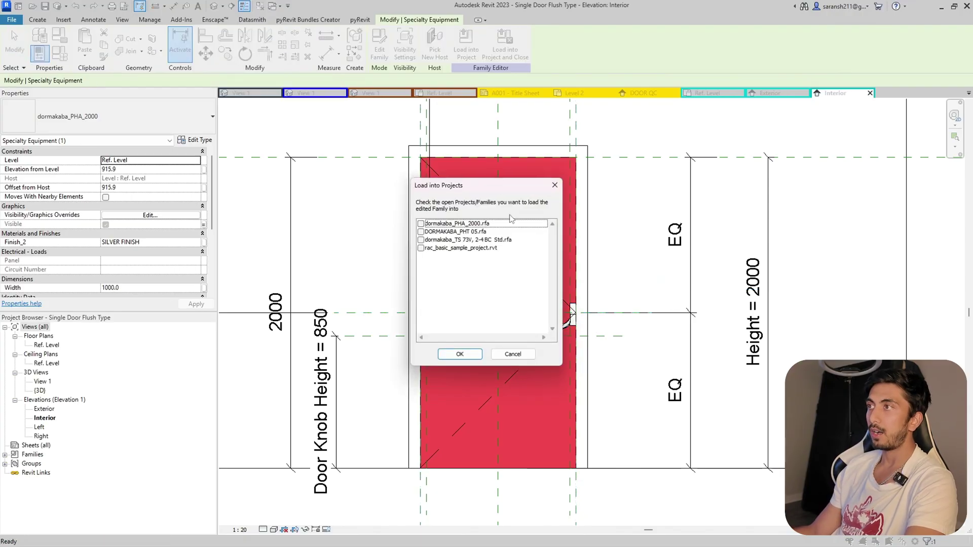
Step: Load the family into the sample project and place a door in the Master Bath wall
{"action": "left_click", "coordinate": [420, 248]}
{"action": "left_click", "coordinate": [446, 354]}
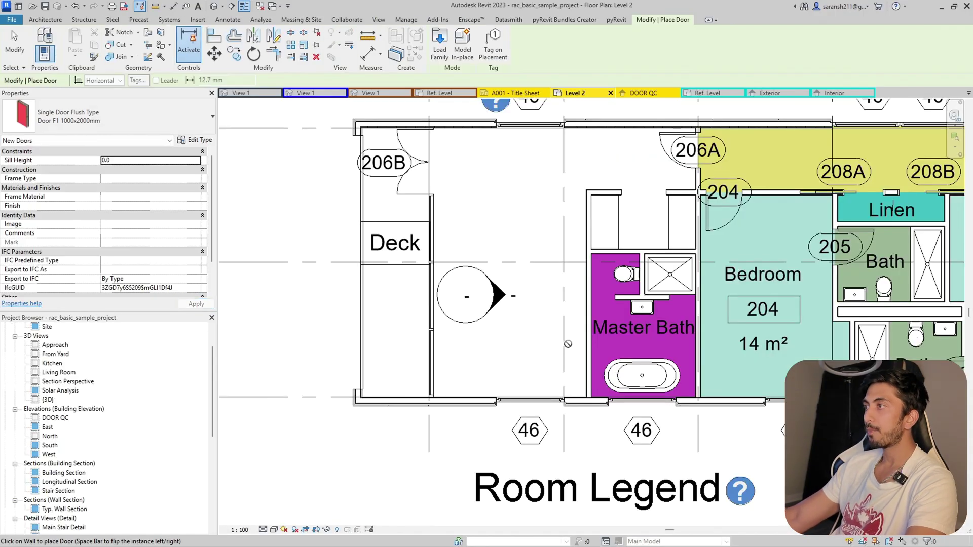
{"action": "scroll", "coordinate": [588, 309], "scroll_direction": "up", "scroll_amount": 4}
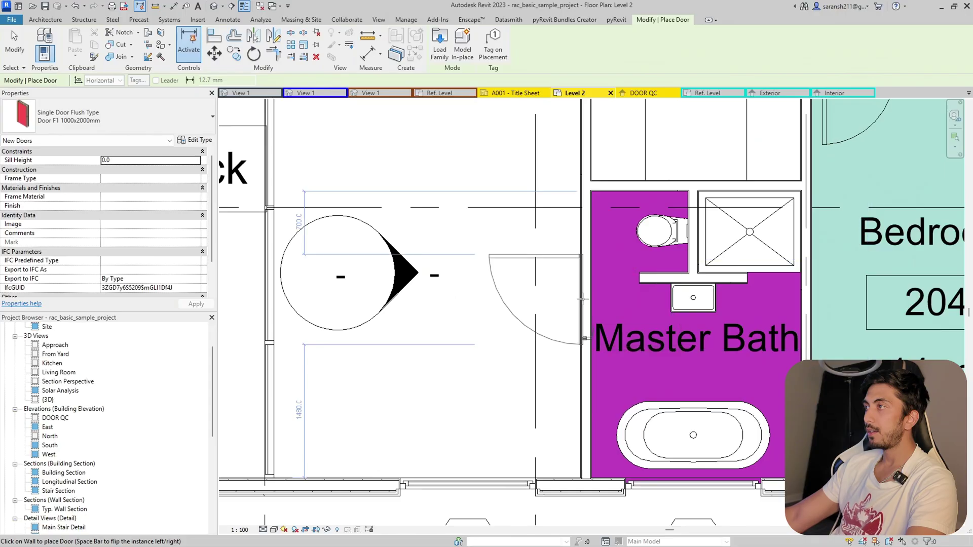
{"action": "left_click", "coordinate": [588, 300]}
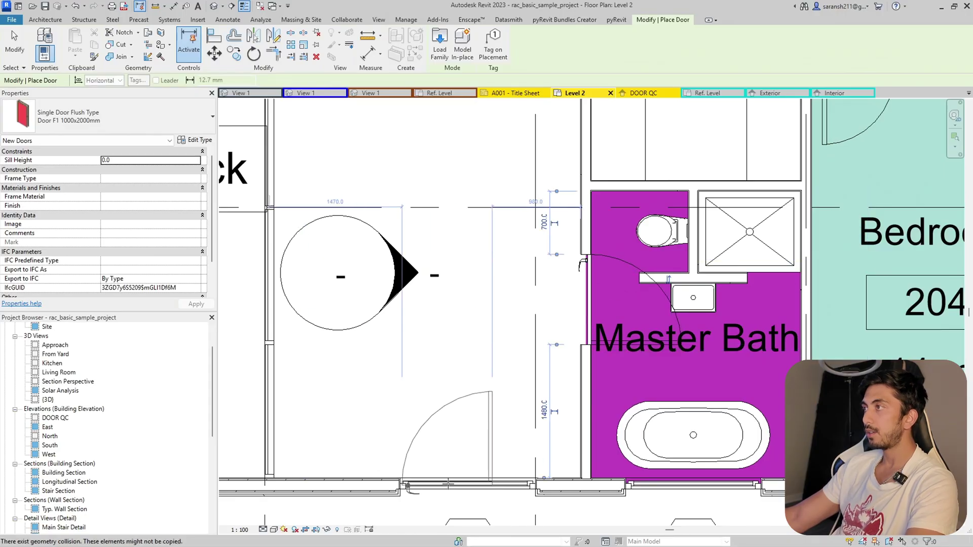
{"action": "key", "text": "Escape"}
Step: Select the placed door in Level 2 and switch to the family's Ref. Level plan
{"action": "left_click", "coordinate": [589, 317]}
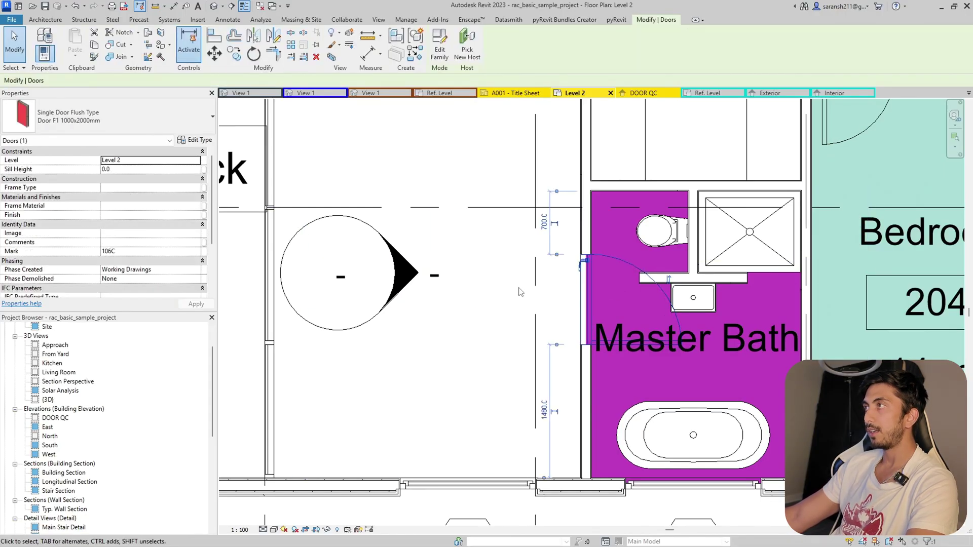
{"action": "scroll", "coordinate": [593, 278], "scroll_direction": "up", "scroll_amount": 3}
{"action": "left_click", "coordinate": [465, 321]}
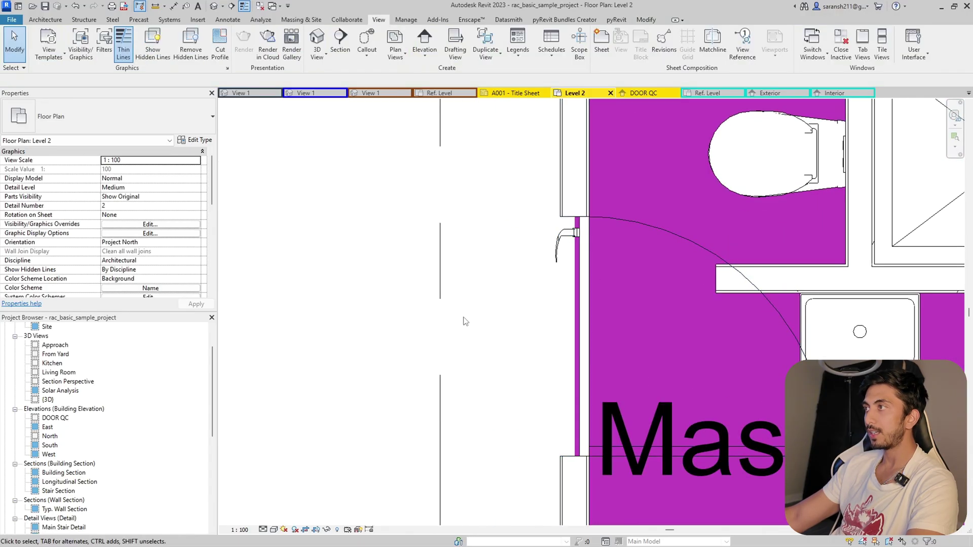
{"action": "left_click", "coordinate": [589, 371]}
{"action": "key", "text": "Escape"}
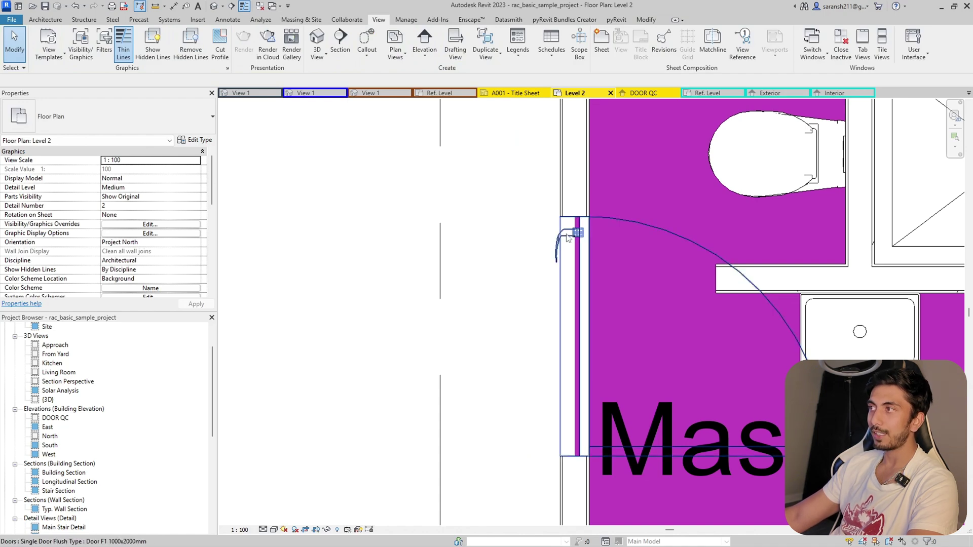
{"action": "left_click", "coordinate": [568, 274]}
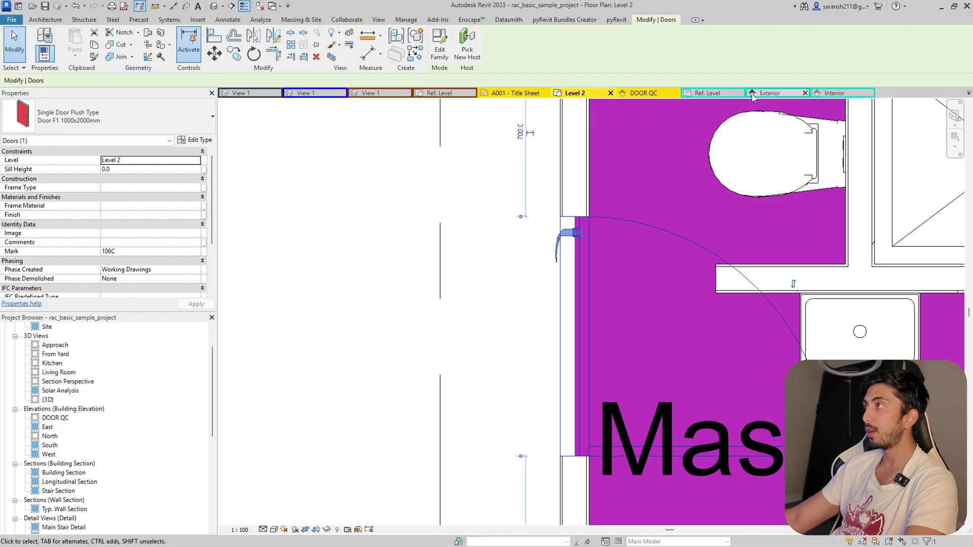
{"action": "left_click", "coordinate": [715, 95]}
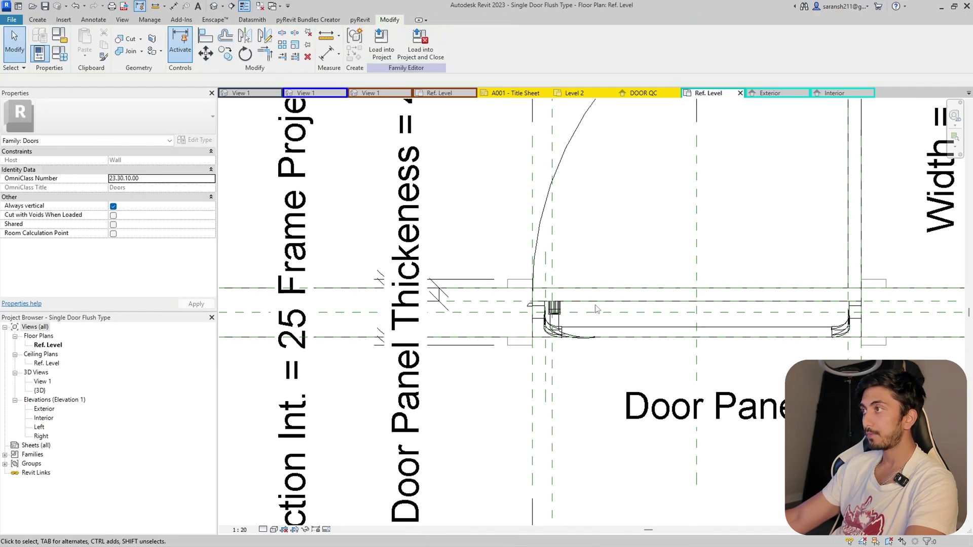
Step: Hide the door panel extrusion in Plan/RCP views via its visibility settings
{"action": "left_click", "coordinate": [597, 309]}
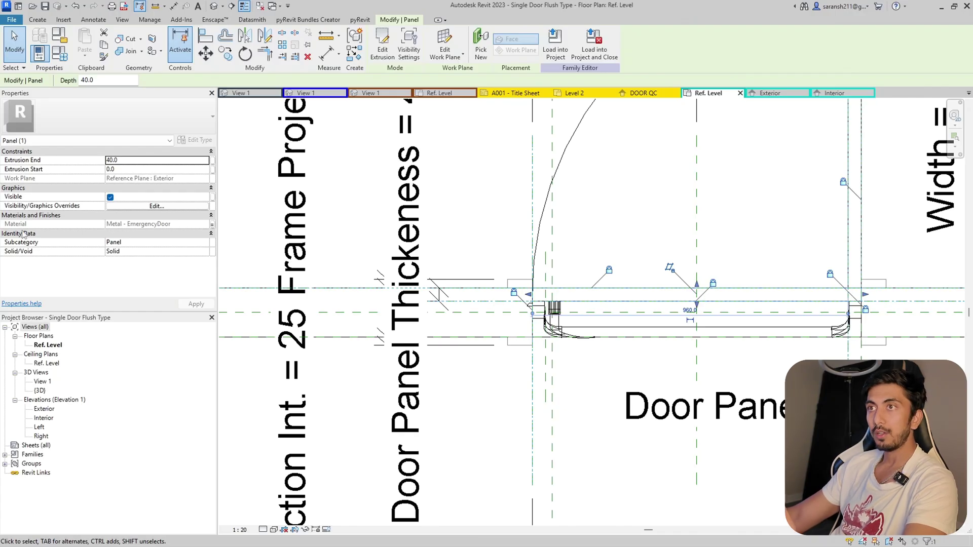
{"action": "left_click", "coordinate": [126, 208]}
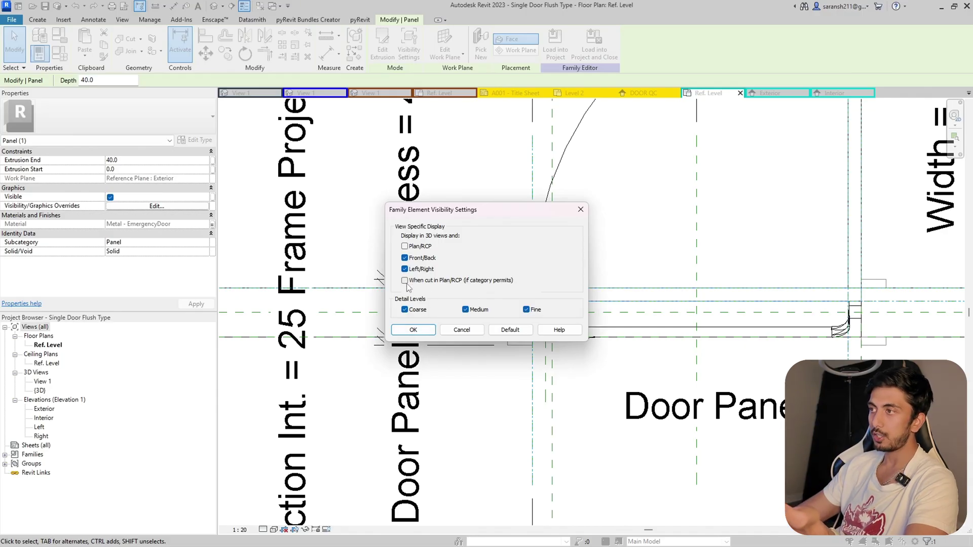
{"action": "left_click", "coordinate": [413, 330]}
{"action": "left_click", "coordinate": [501, 413]}
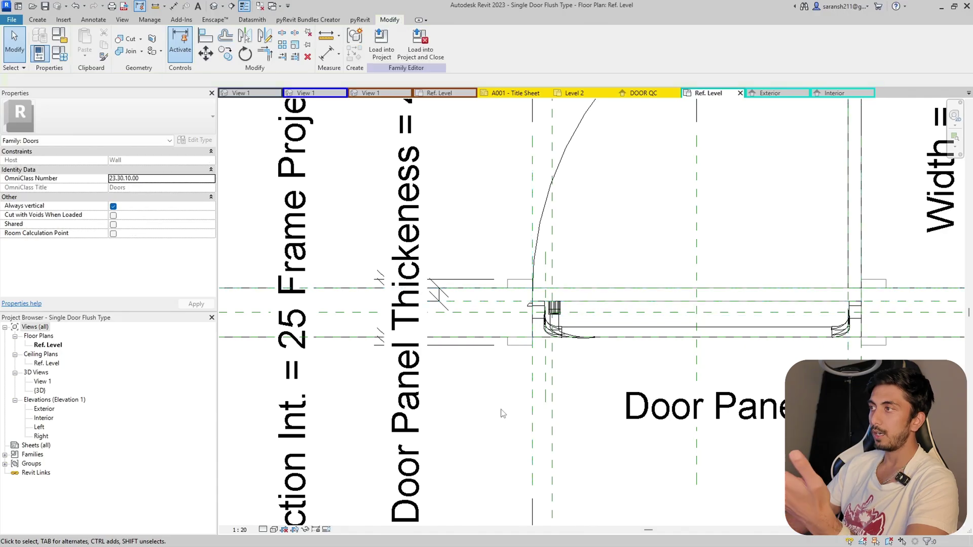
Step: Hide the DORMAKABA_PHT 05 handle hardware in Plan/RCP views
{"action": "left_click", "coordinate": [559, 325]}
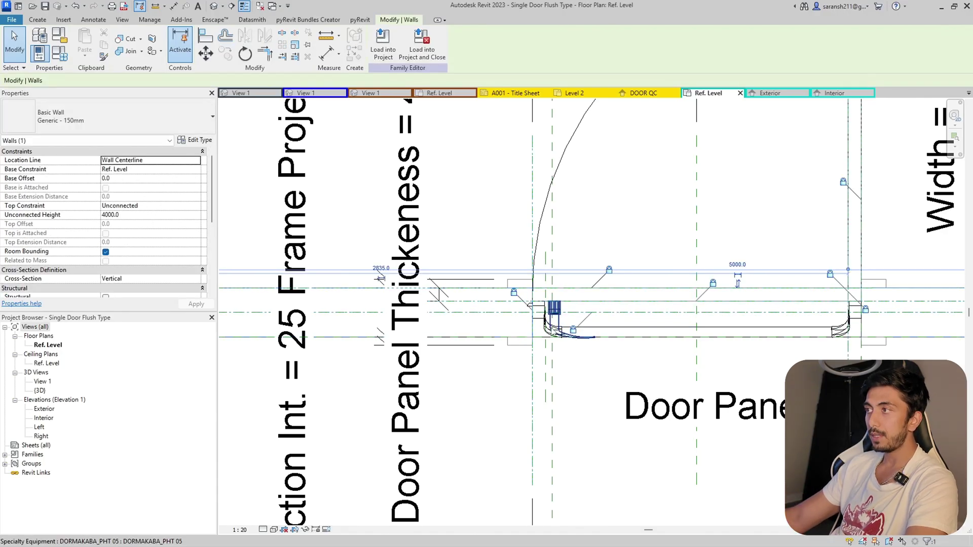
{"action": "scroll", "coordinate": [552, 326], "scroll_direction": "up", "scroll_amount": 3}
{"action": "left_click", "coordinate": [554, 324]}
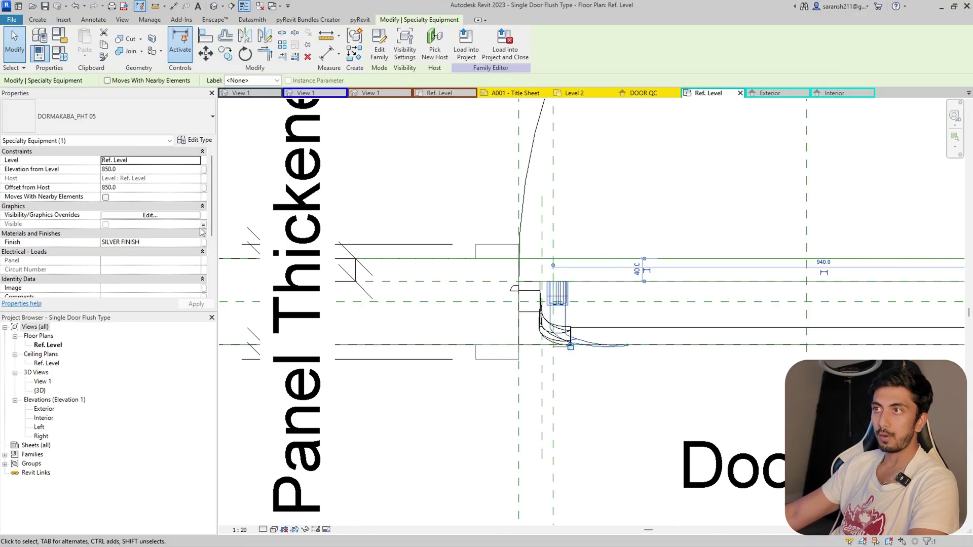
{"action": "left_click", "coordinate": [187, 217]}
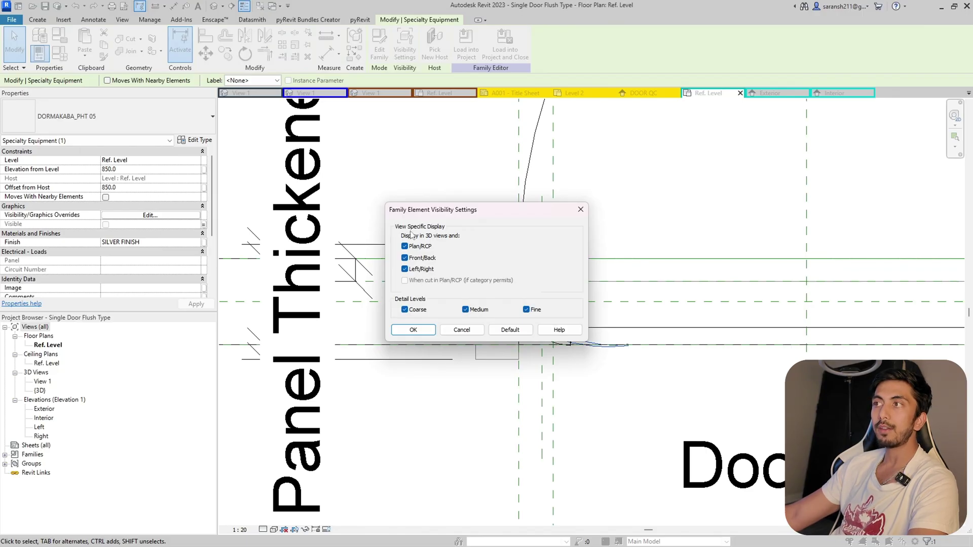
{"action": "left_click", "coordinate": [413, 330]}
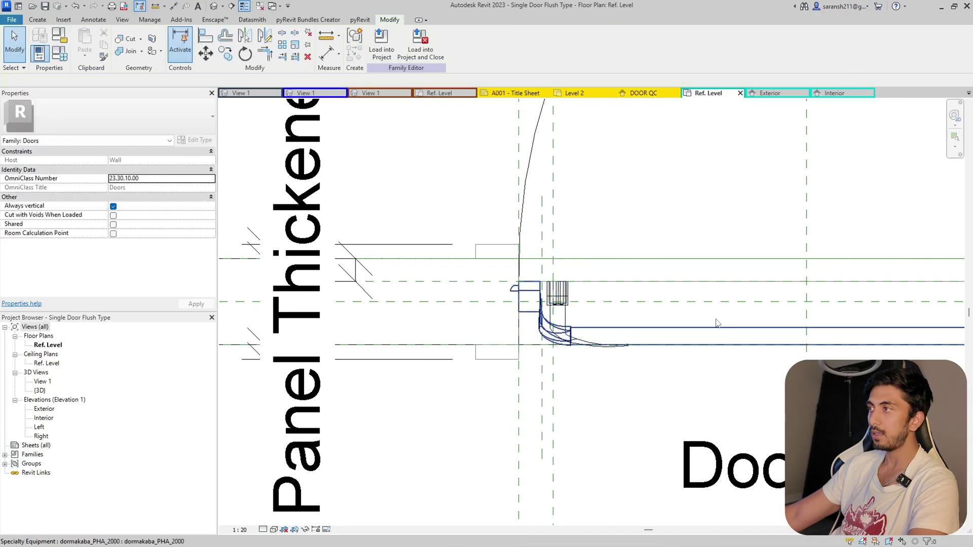
Step: Clear the selection and start loading the family into a project
{"action": "left_click", "coordinate": [713, 328]}
{"action": "scroll", "coordinate": [383, 378], "scroll_direction": "down", "scroll_amount": 3}
{"action": "scroll", "coordinate": [383, 378], "scroll_direction": "down", "scroll_amount": 1}
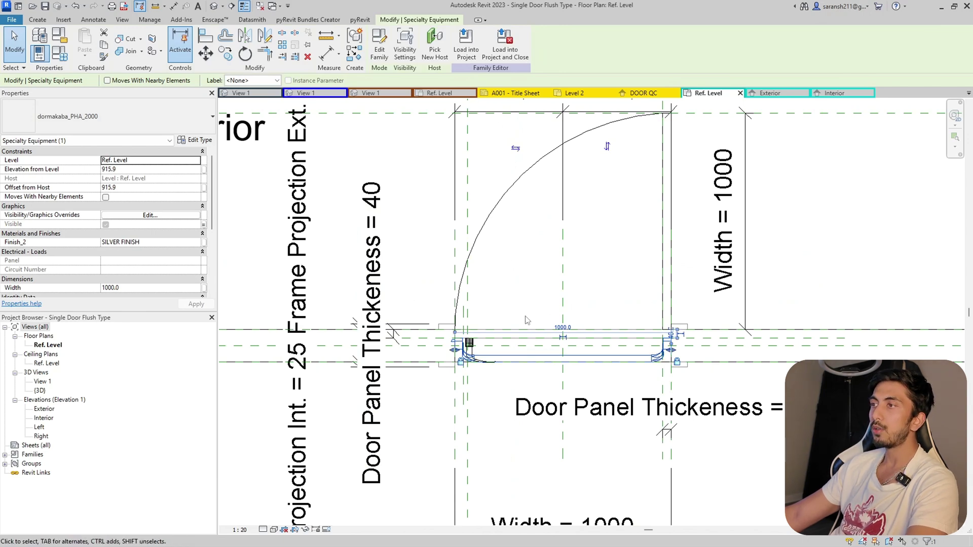
{"action": "left_click", "coordinate": [522, 290]}
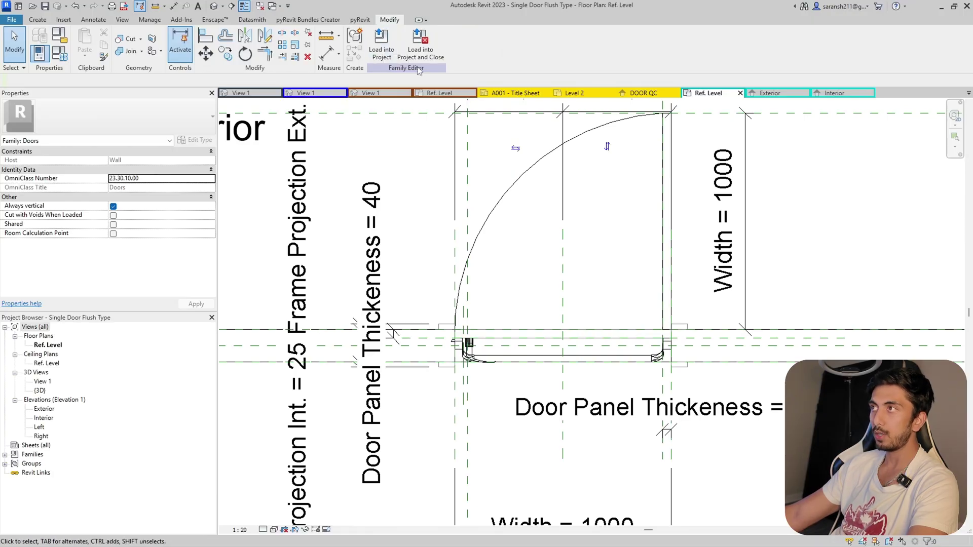
{"action": "left_click", "coordinate": [381, 43]}
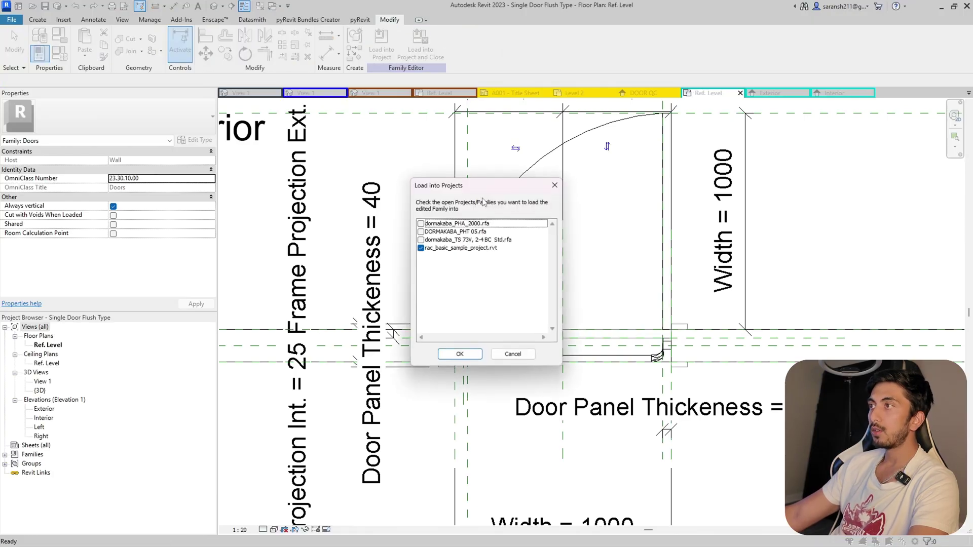
Step: Load into rac_basic_sample_project, overwriting the existing version and its parameter values
{"action": "left_click", "coordinate": [454, 352]}
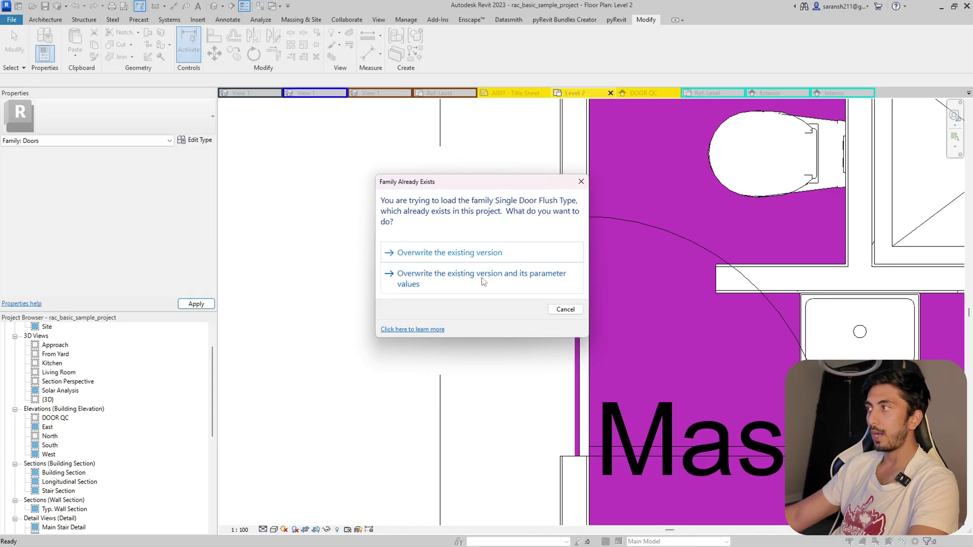
{"action": "left_click", "coordinate": [482, 278]}
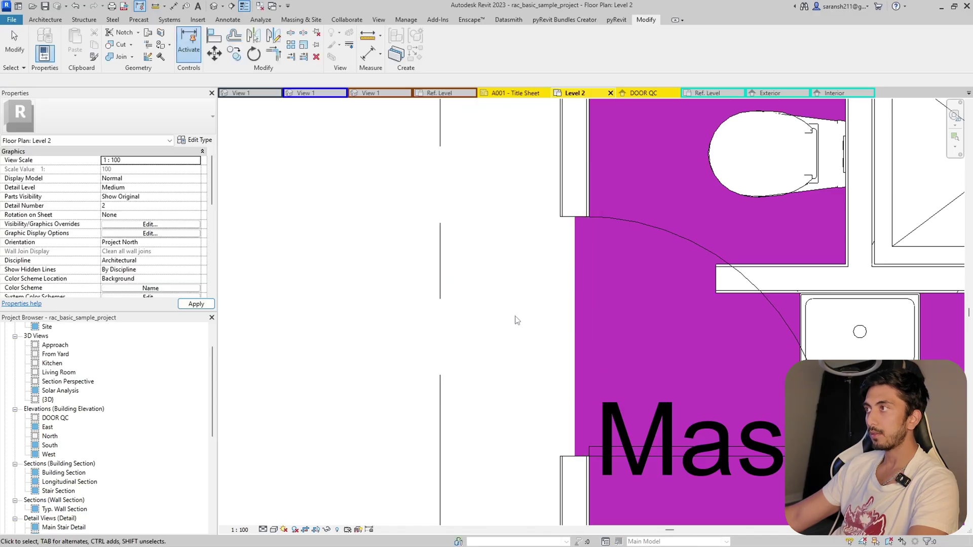
{"action": "scroll", "coordinate": [613, 216], "scroll_direction": "down", "scroll_amount": 3}
{"action": "left_click", "coordinate": [667, 332]}
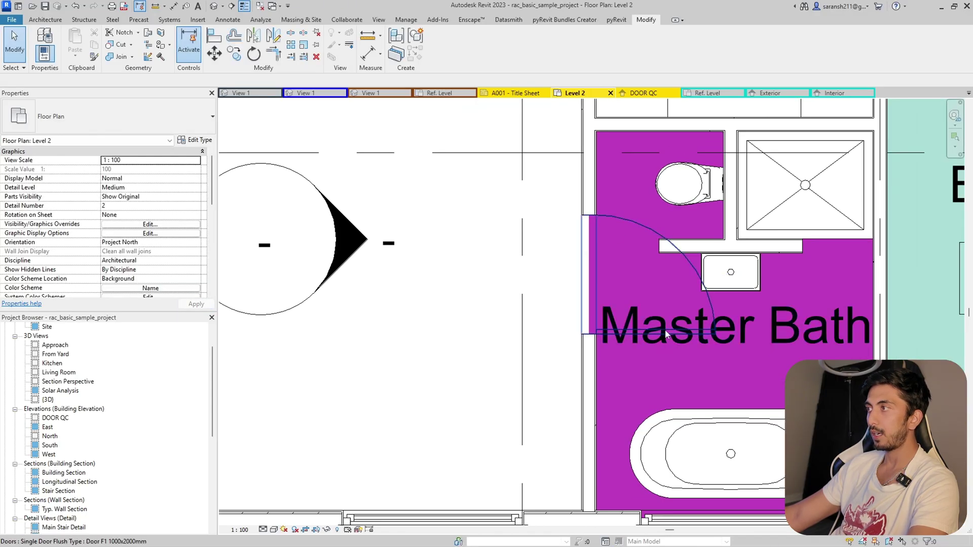
{"action": "scroll", "coordinate": [624, 227], "scroll_direction": "down", "scroll_amount": 4}
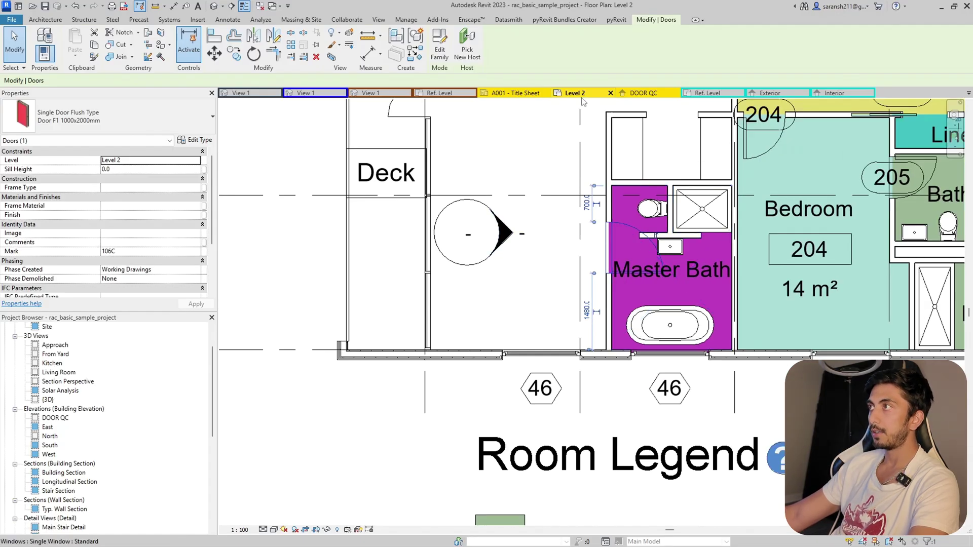
Step: In the DOOR QC elevation, start placing another door via Create Similar
{"action": "left_click", "coordinate": [641, 94]}
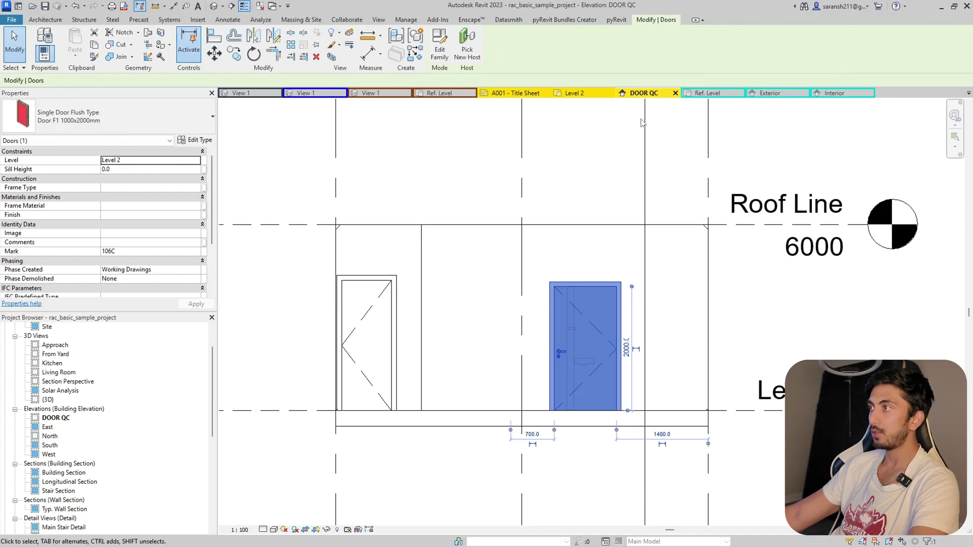
{"action": "left_click", "coordinate": [695, 330]}
{"action": "scroll", "coordinate": [615, 471], "scroll_direction": "up", "scroll_amount": 2}
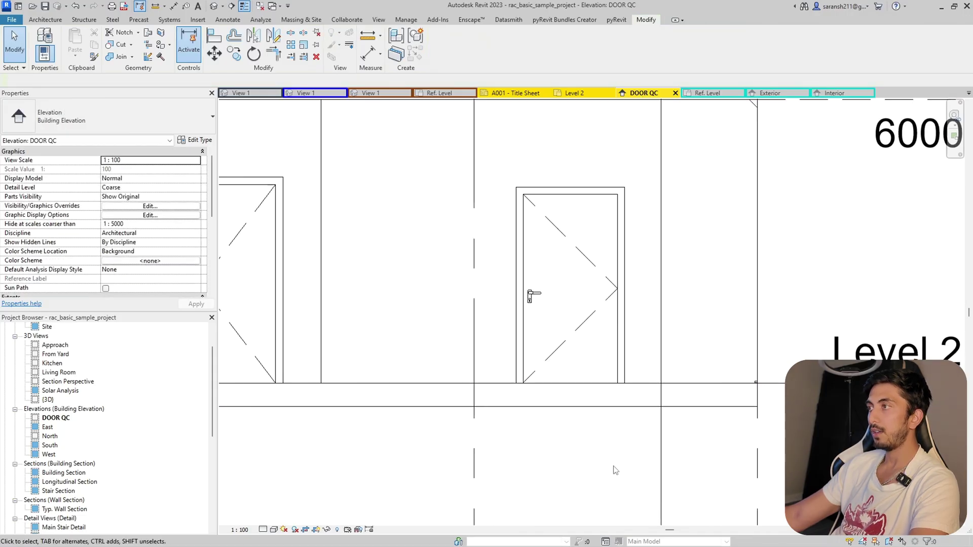
{"action": "left_click", "coordinate": [527, 342]}
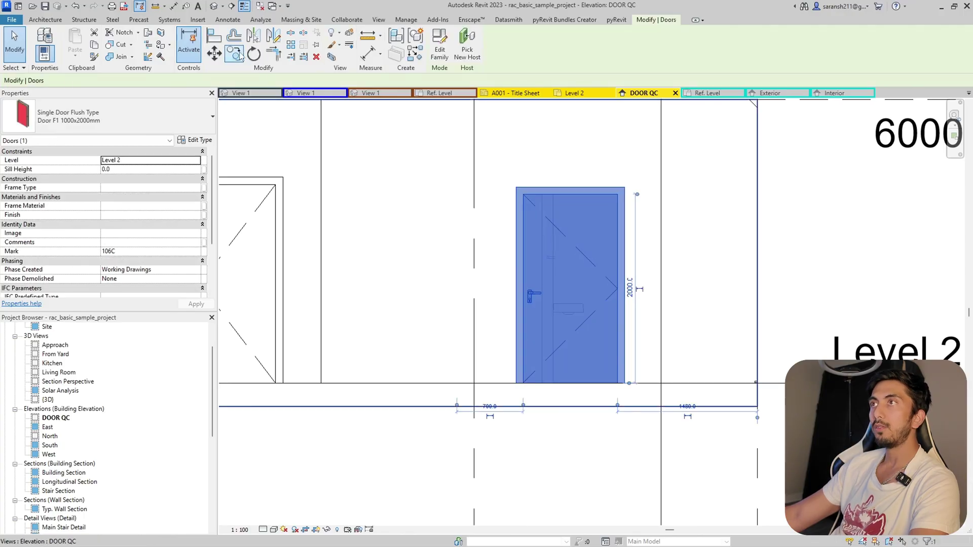
{"action": "right_click", "coordinate": [523, 332]}
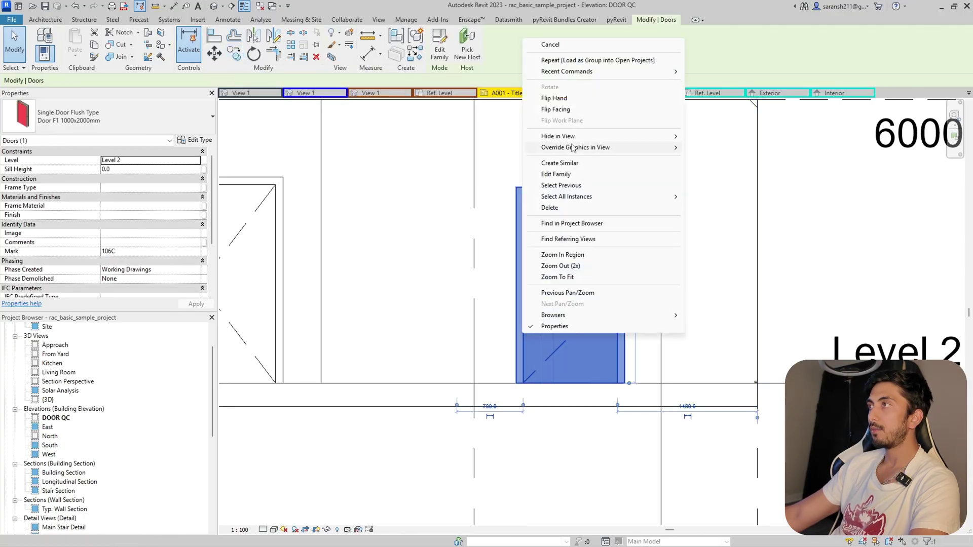
{"action": "left_click", "coordinate": [580, 163]}
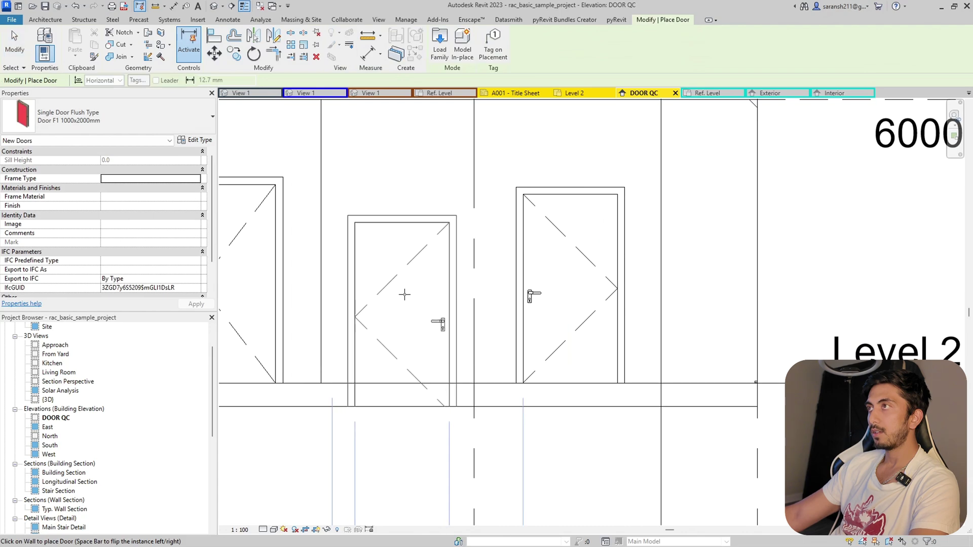
Step: Cancel placement and retry Create Similar from the Level 2 plan
{"action": "key", "text": "Escape"}
{"action": "key", "text": "Escape"}
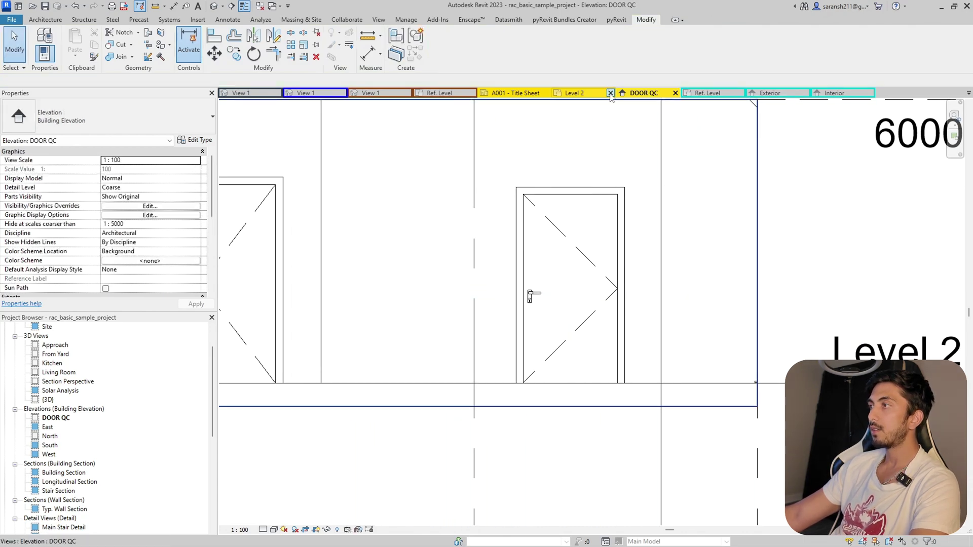
{"action": "left_click", "coordinate": [534, 350]}
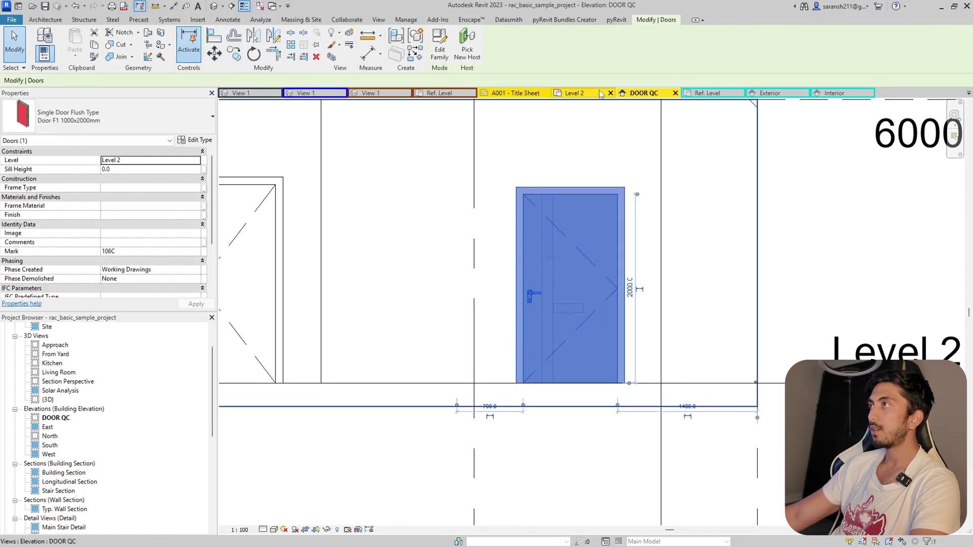
{"action": "left_click", "coordinate": [556, 94]}
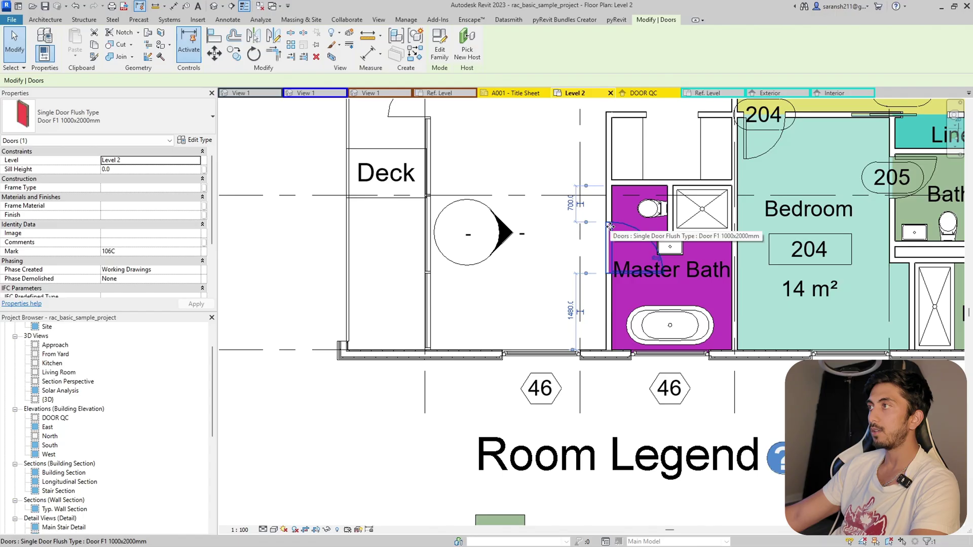
{"action": "right_click", "coordinate": [620, 246]}
{"action": "left_click", "coordinate": [648, 352]}
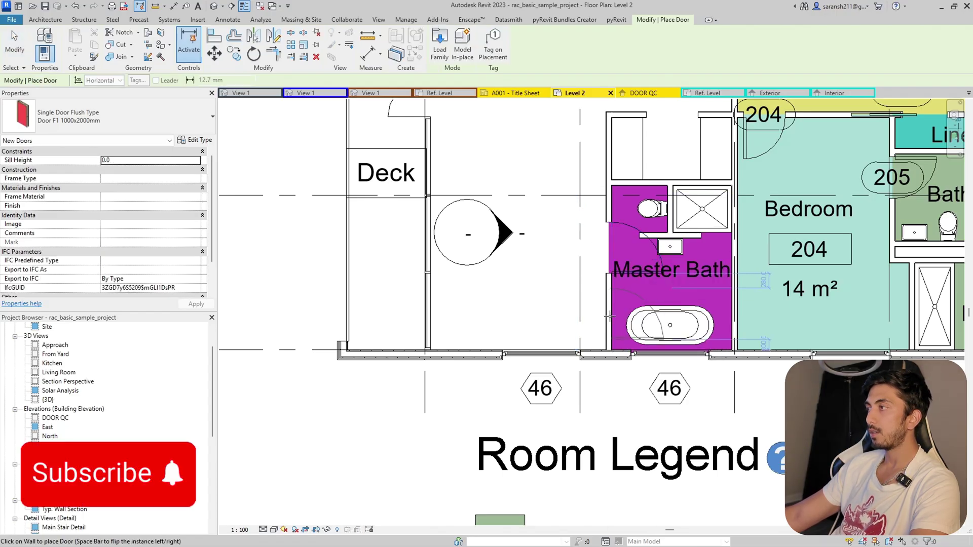
{"action": "key", "text": "Escape"}
{"action": "key", "text": "Escape"}
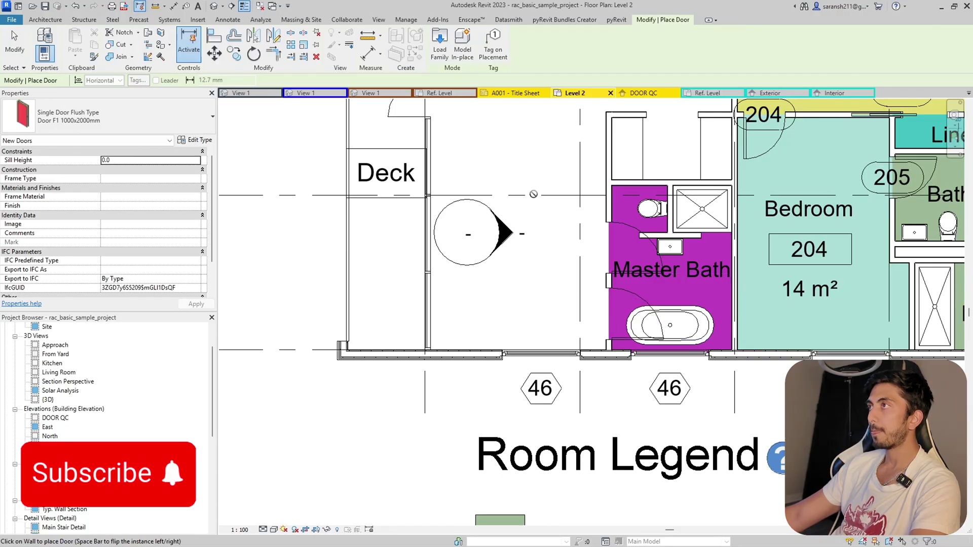
Step: In DOOR QC, change the right-hand door to Door Emergency - 1000x2000mm
{"action": "left_click", "coordinate": [643, 92]}
{"action": "scroll", "coordinate": [516, 439], "scroll_direction": "down", "scroll_amount": 3}
{"action": "scroll", "coordinate": [516, 439], "scroll_direction": "up", "scroll_amount": 1}
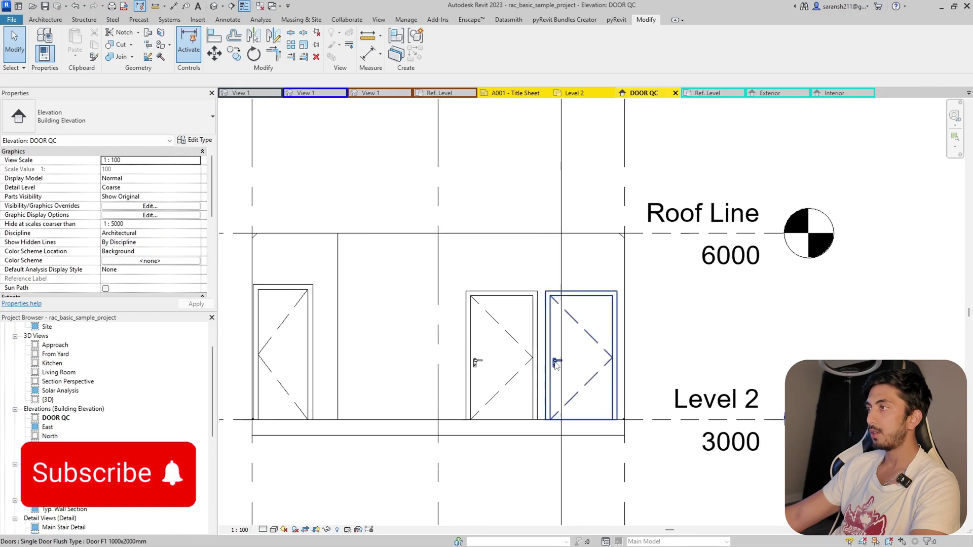
{"action": "left_click", "coordinate": [582, 355]}
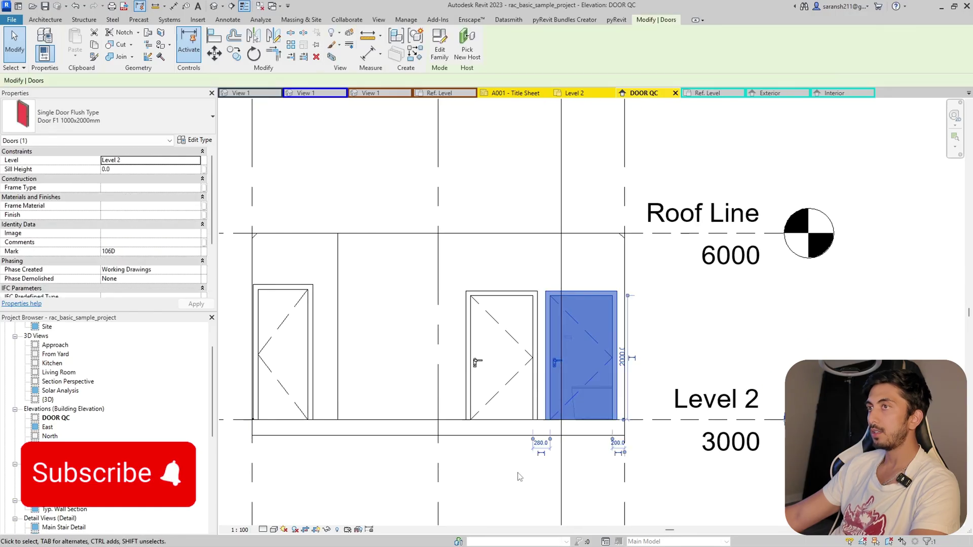
{"action": "left_click", "coordinate": [119, 121]}
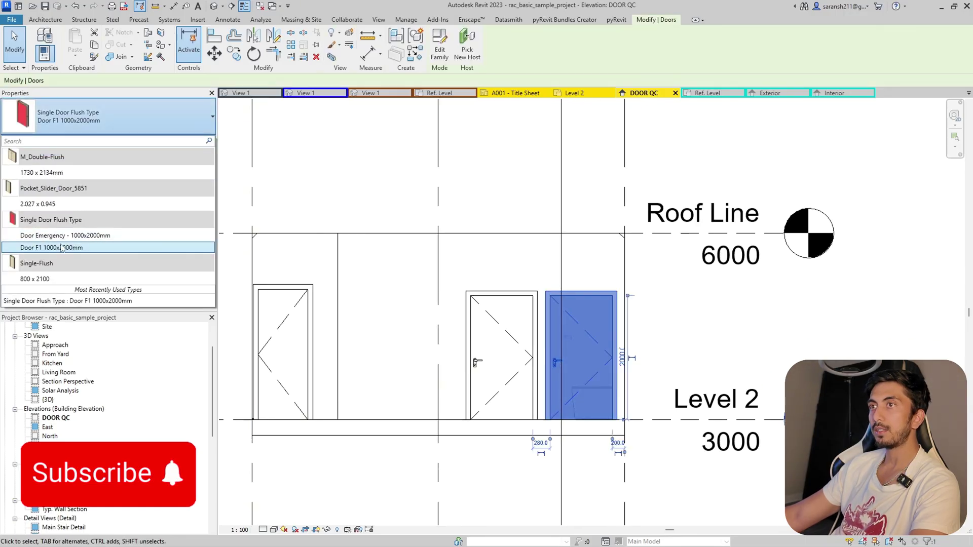
{"action": "left_click", "coordinate": [89, 235]}
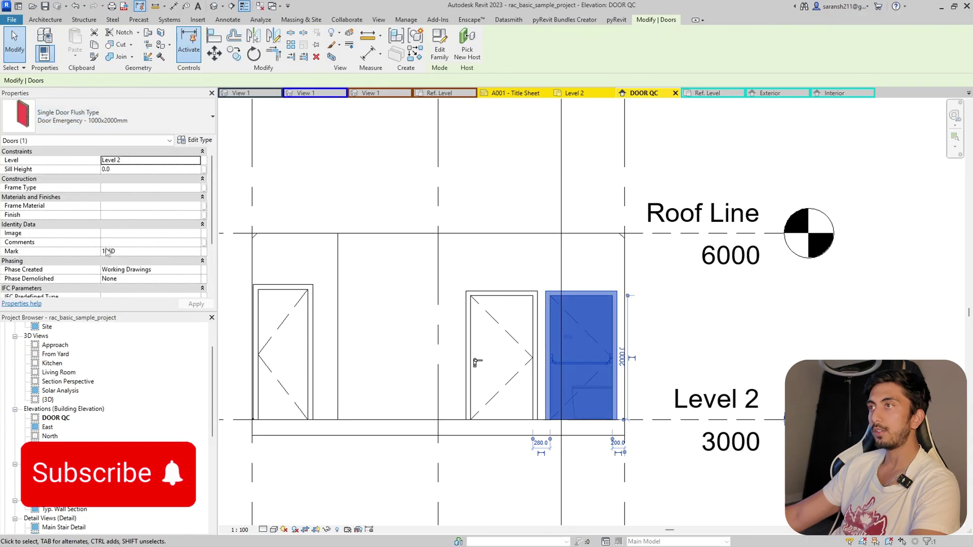
{"action": "left_click", "coordinate": [725, 338]}
{"action": "scroll", "coordinate": [594, 408], "scroll_direction": "up", "scroll_amount": 2}
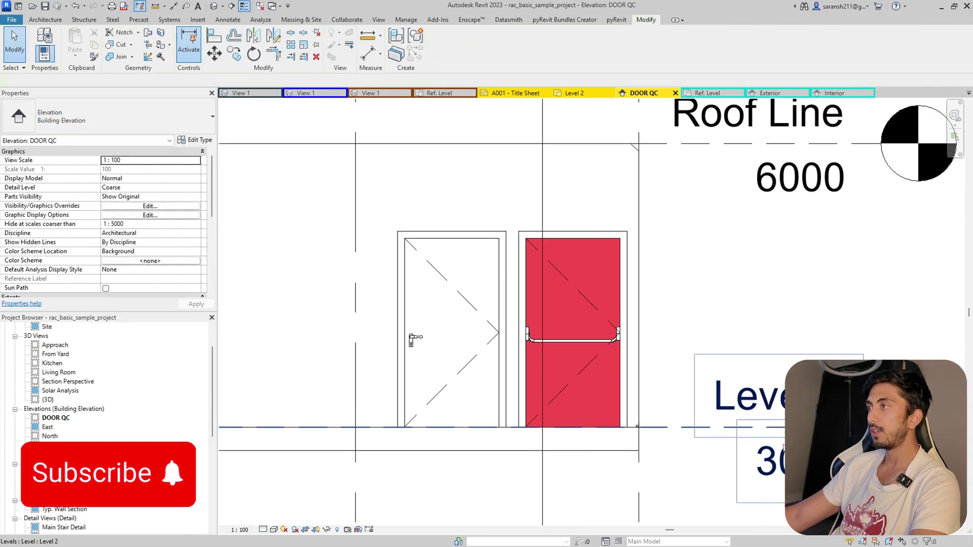
Step: Set the DOOR QC elevation's visual style to Shaded
{"action": "scroll", "coordinate": [599, 372], "scroll_direction": "up", "scroll_amount": 1}
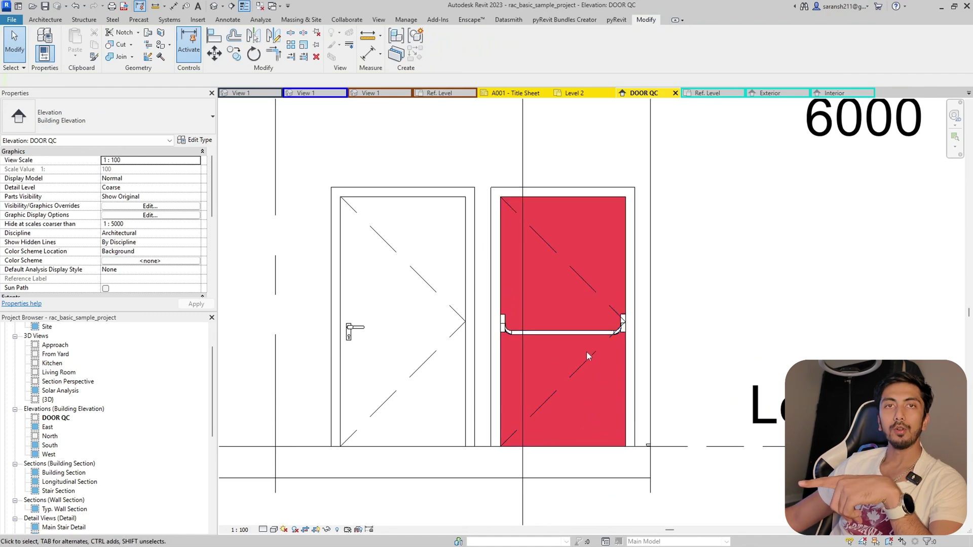
{"action": "left_click", "coordinate": [365, 337]}
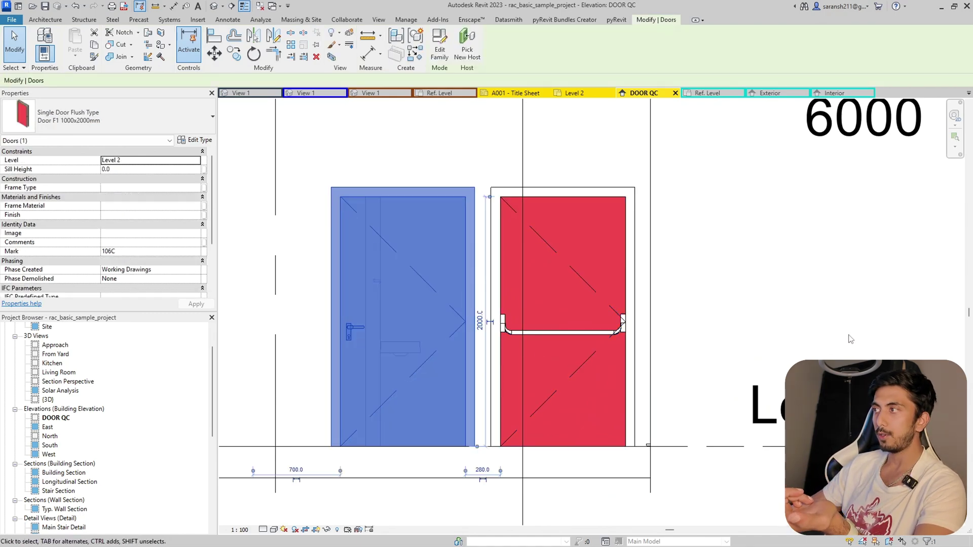
{"action": "key", "text": "Escape"}
{"action": "scroll", "coordinate": [833, 348], "scroll_direction": "down", "scroll_amount": 1}
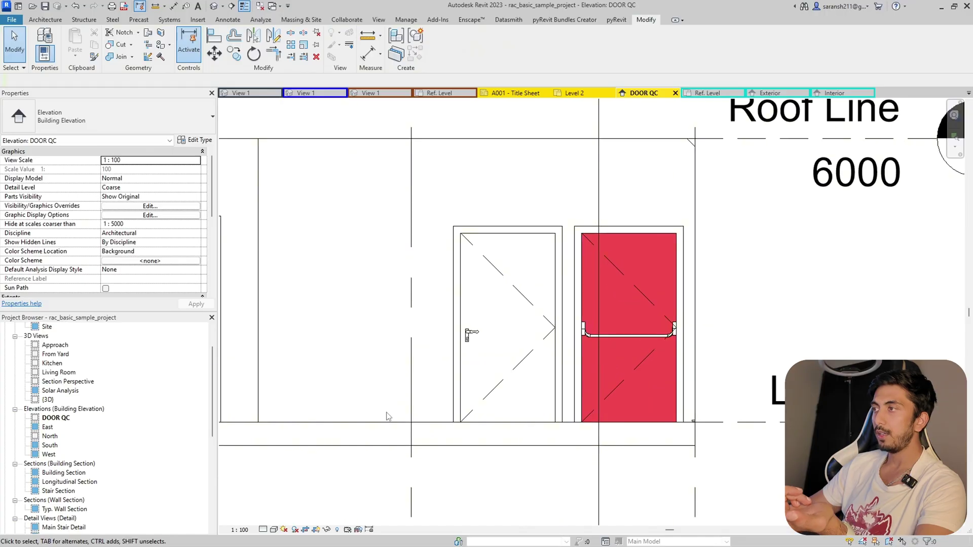
{"action": "left_click", "coordinate": [274, 530]}
{"action": "left_click", "coordinate": [278, 505]}
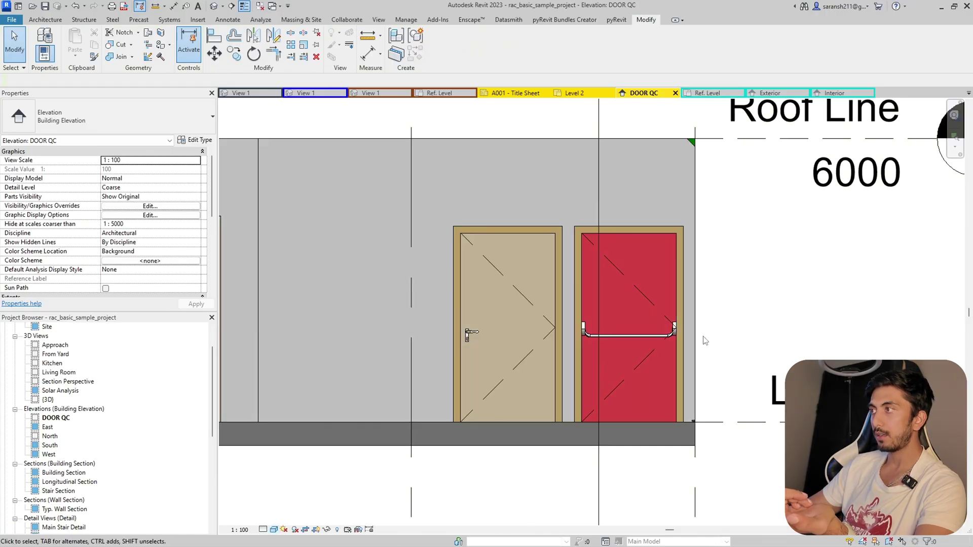
{"action": "scroll", "coordinate": [706, 340], "scroll_direction": "down", "scroll_amount": 1}
{"action": "scroll", "coordinate": [640, 424], "scroll_direction": "up", "scroll_amount": 2}
{"action": "scroll", "coordinate": [641, 424], "scroll_direction": "down", "scroll_amount": 1}
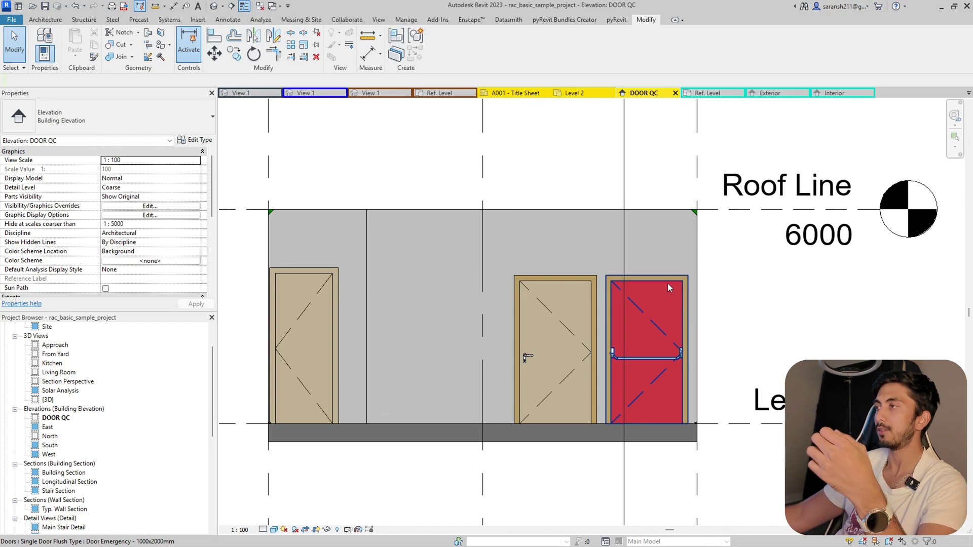
Step: Drag the tan Door F1 left along the wall, 1820.0 from the emergency door
{"action": "left_click", "coordinate": [536, 361]}
{"action": "left_click", "coordinate": [675, 364]}
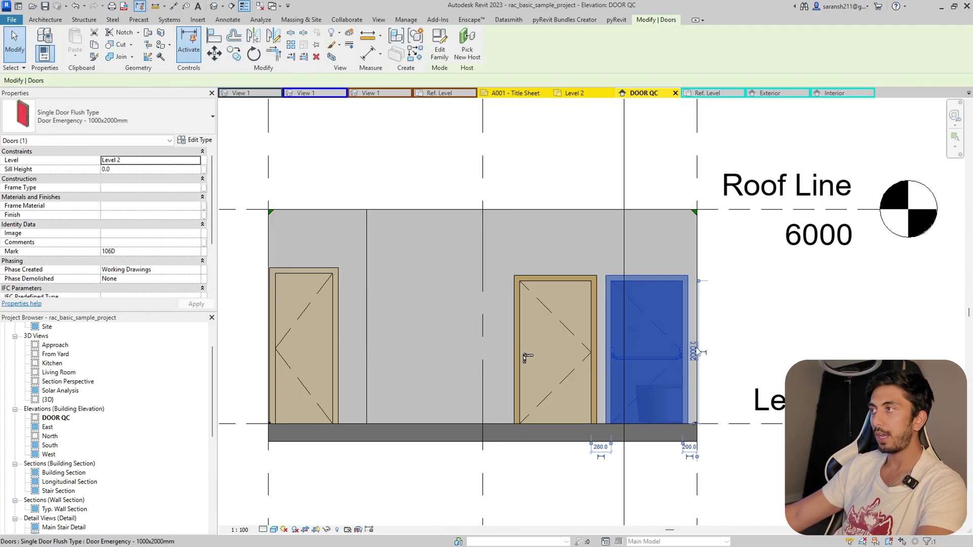
{"action": "left_click", "coordinate": [533, 306]}
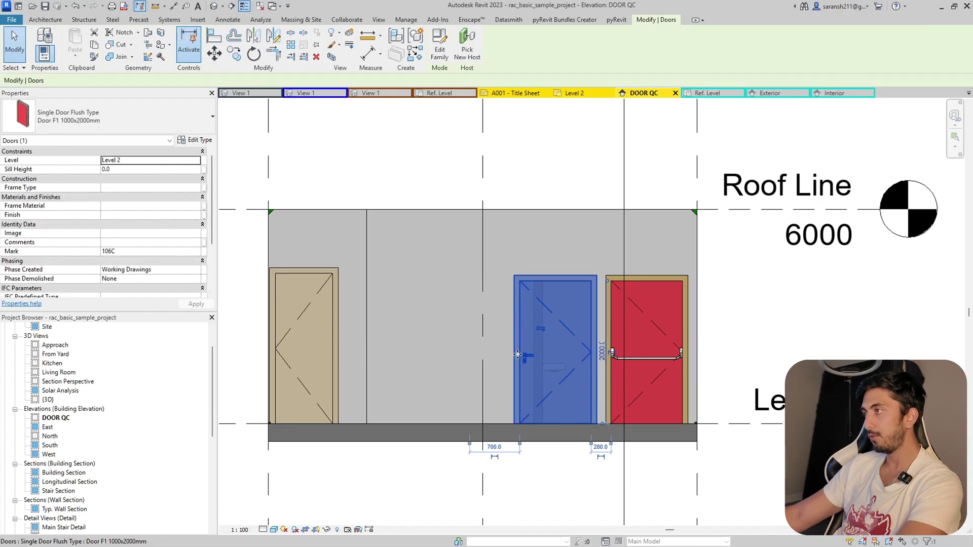
{"action": "left_click_drag", "start_coordinate": [517, 357], "coordinate": [407, 357]}
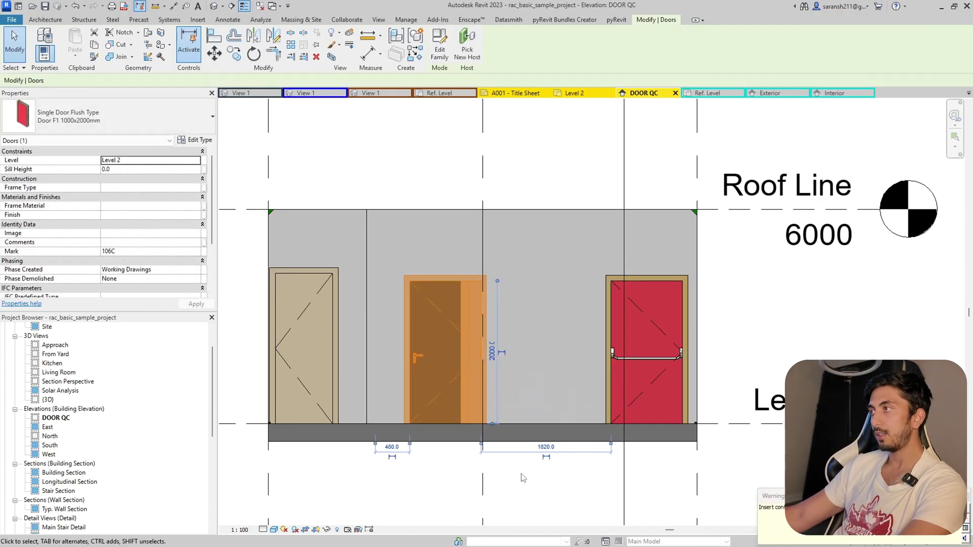
{"action": "left_click", "coordinate": [649, 361]}
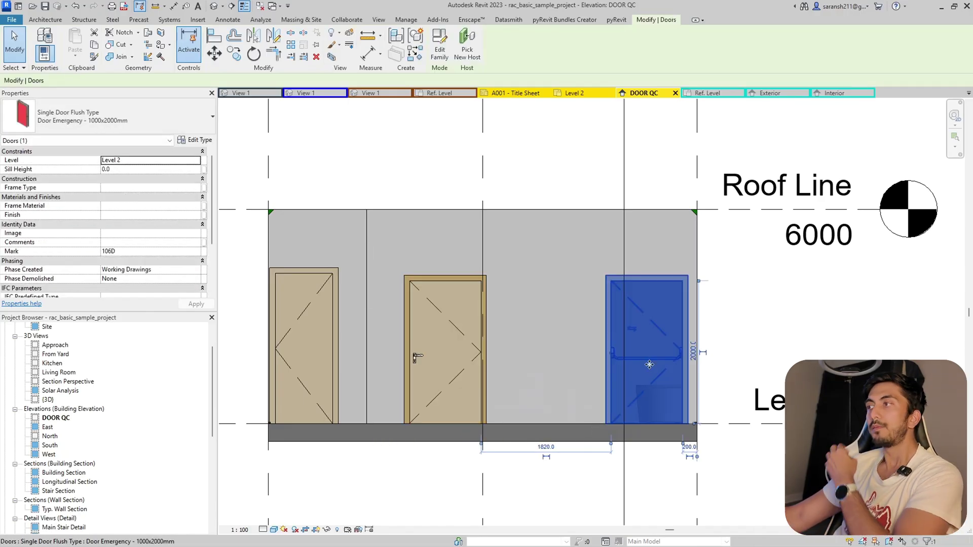
{"action": "left_click", "coordinate": [436, 348]}
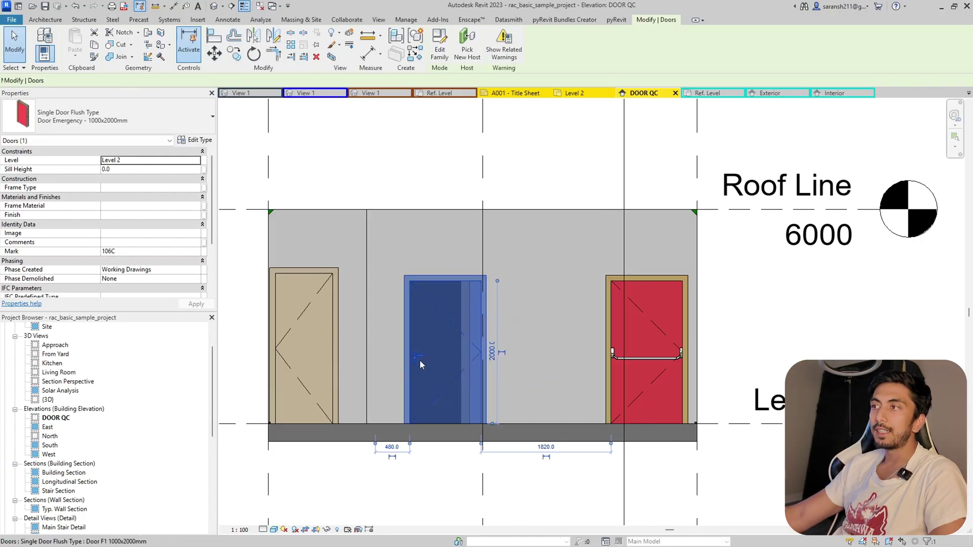
{"action": "scroll", "coordinate": [521, 382], "scroll_direction": "up", "scroll_amount": 2}
Step: Hand-flip the middle Door F1 so its handle is on the right, then open Level 2
{"action": "scroll", "coordinate": [622, 330], "scroll_direction": "down", "scroll_amount": 2}
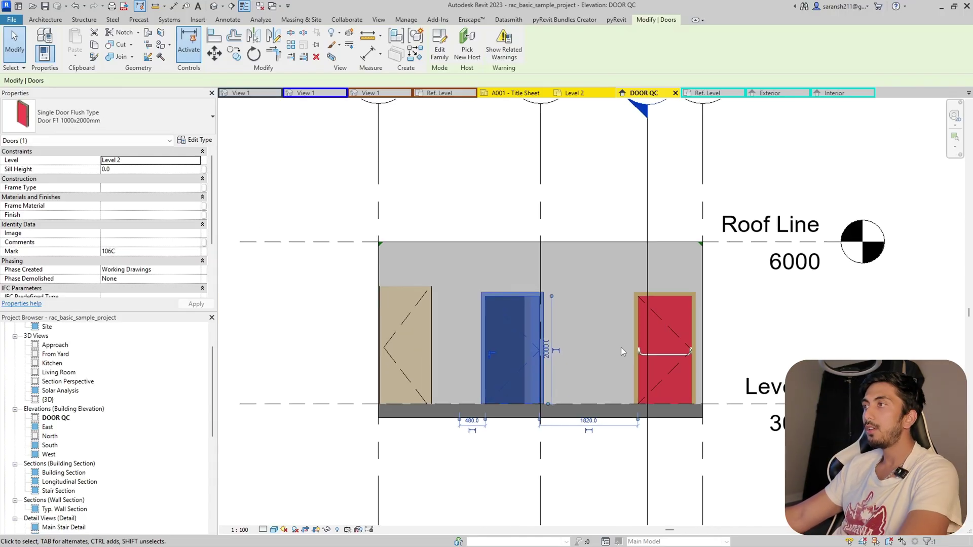
{"action": "key", "text": "Escape"}
{"action": "left_click", "coordinate": [488, 357]}
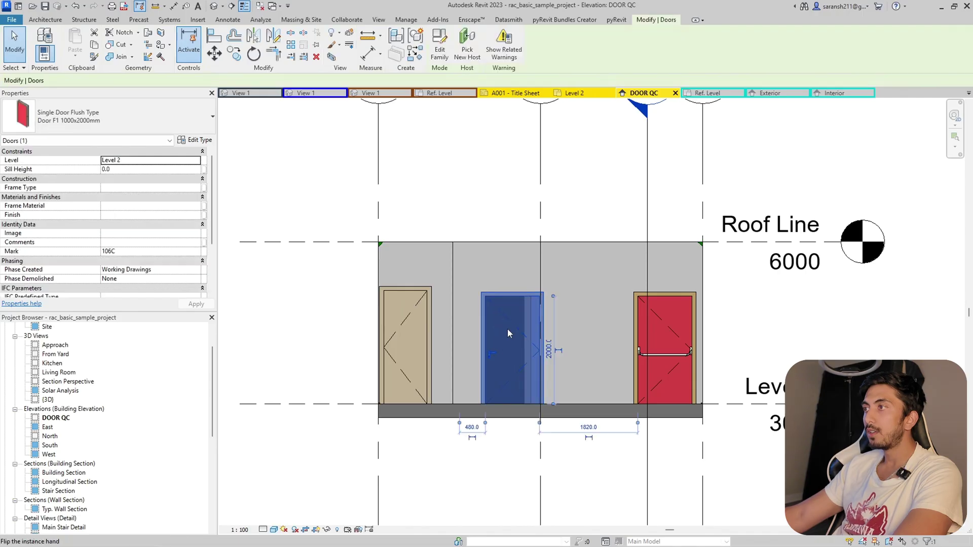
{"action": "scroll", "coordinate": [501, 344], "scroll_direction": "up", "scroll_amount": 3}
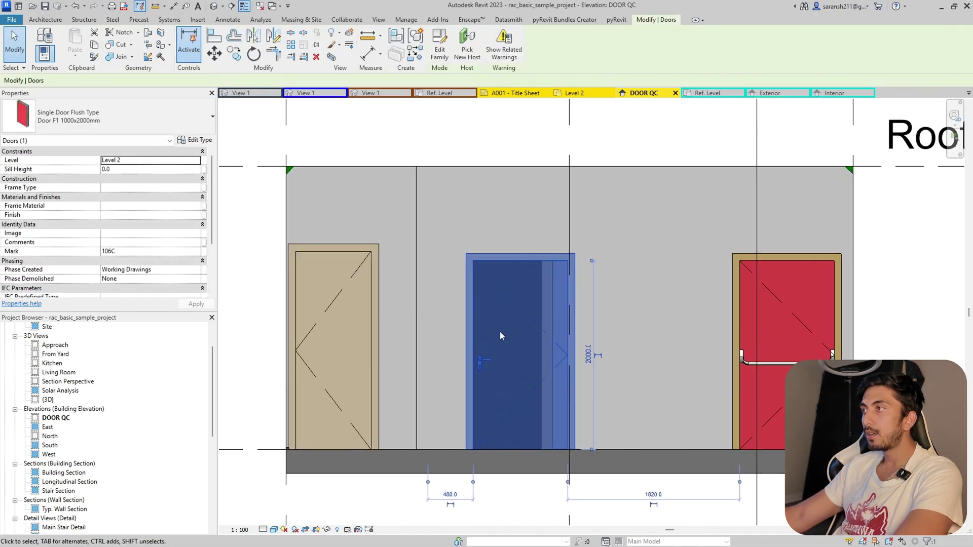
{"action": "left_click", "coordinate": [502, 324]}
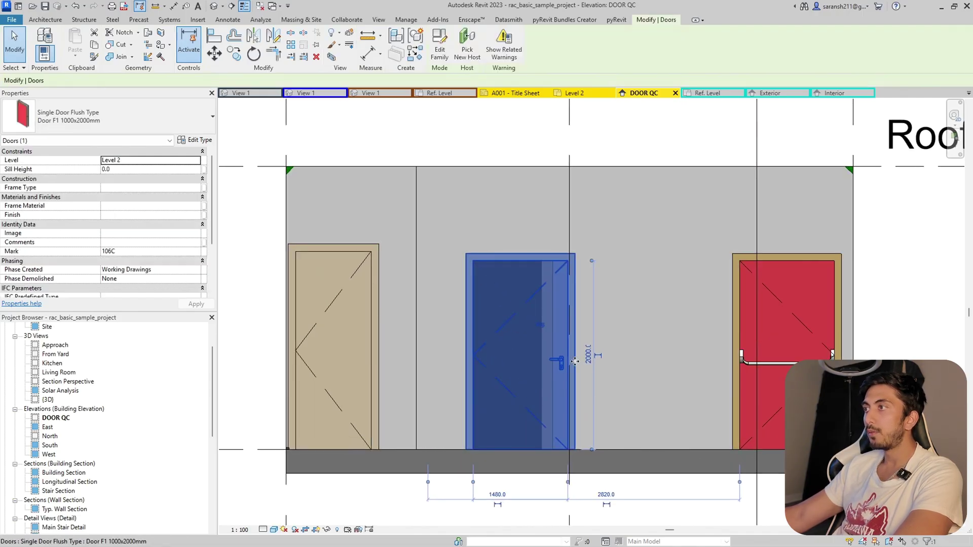
{"action": "left_click", "coordinate": [637, 524]}
{"action": "left_click", "coordinate": [554, 367]}
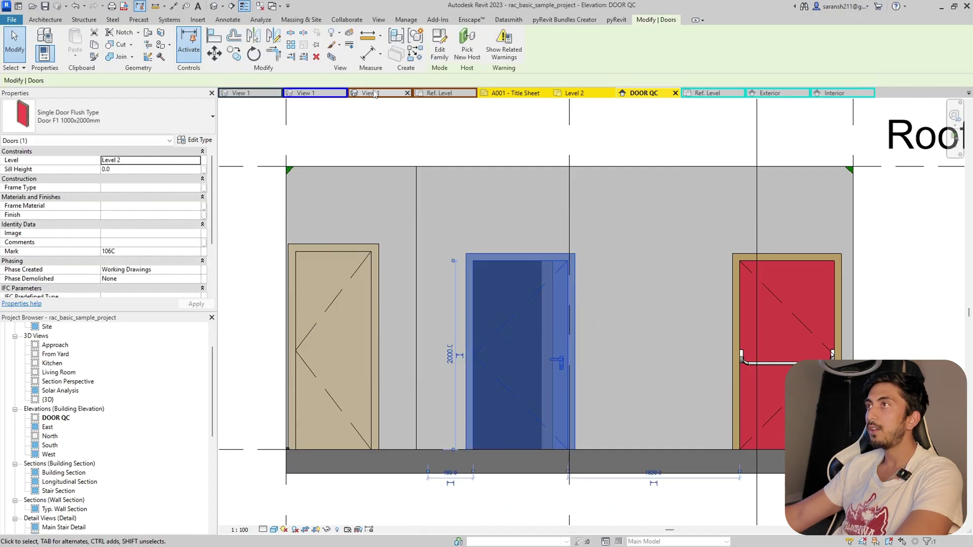
{"action": "left_click", "coordinate": [574, 92]}
Step: Flip the facing of the door beside the Master Bath so it swings toward the other wall
{"action": "scroll", "coordinate": [625, 275], "scroll_direction": "up", "scroll_amount": 1}
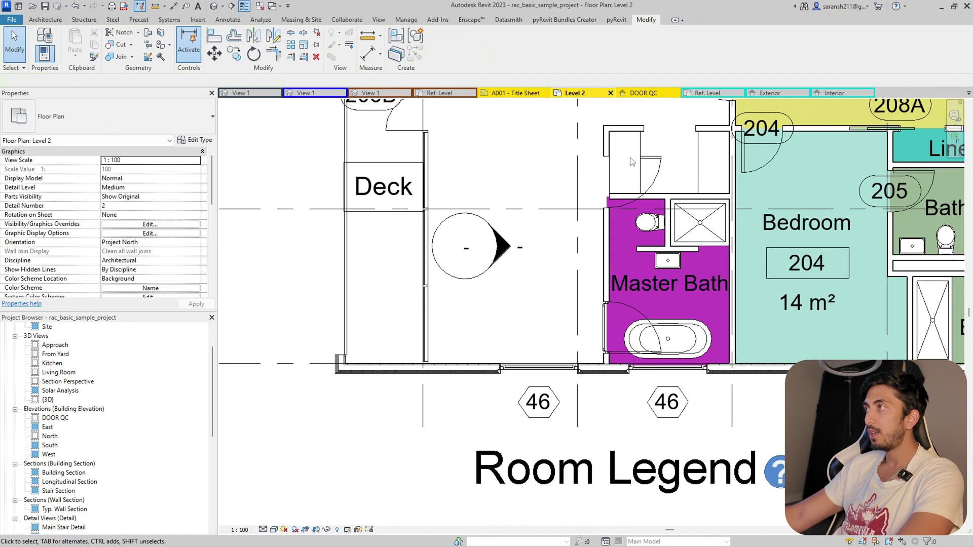
{"action": "left_click", "coordinate": [630, 274]}
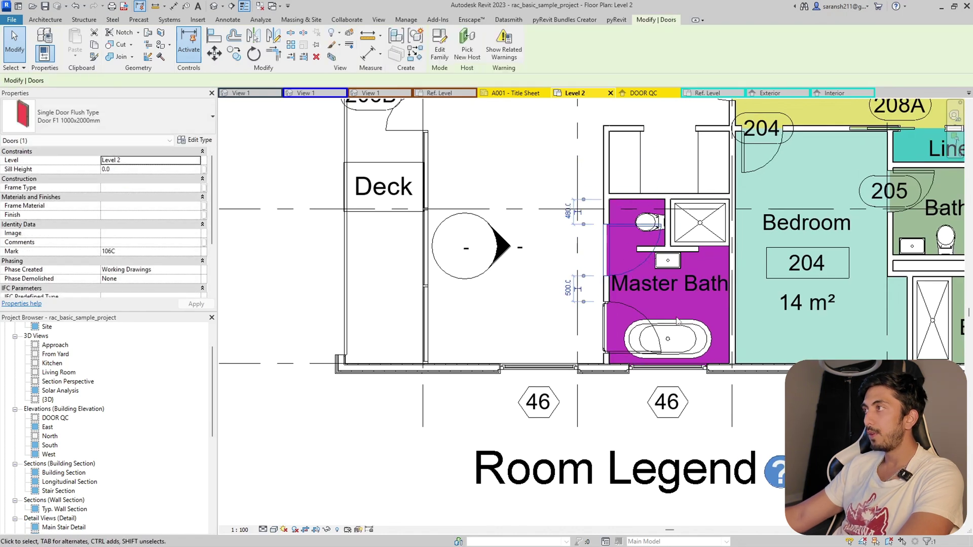
{"action": "key", "text": "Escape"}
{"action": "scroll", "coordinate": [628, 271], "scroll_direction": "up", "scroll_amount": 1}
{"action": "left_click", "coordinate": [644, 269]}
{"action": "scroll", "coordinate": [671, 228], "scroll_direction": "up", "scroll_amount": 2}
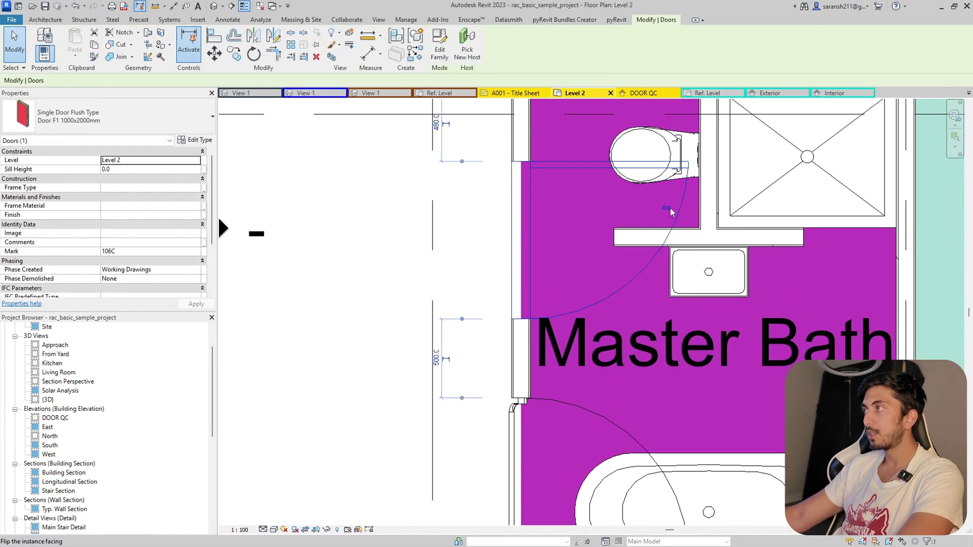
{"action": "left_click", "coordinate": [668, 207]}
{"action": "key", "text": "Escape"}
Step: Flip the hand of the upper Master Bath door and of the door beside the bathtub
{"action": "left_click", "coordinate": [476, 318]}
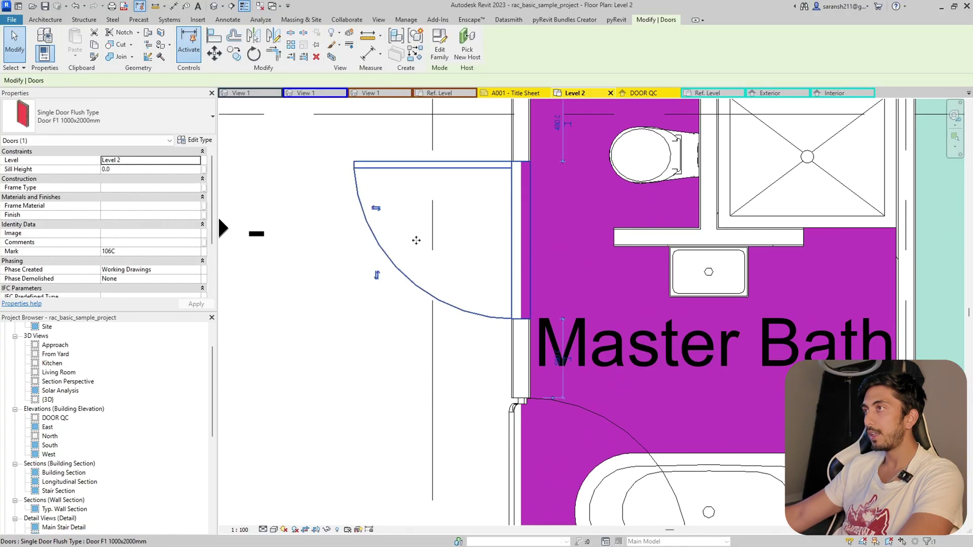
{"action": "left_click", "coordinate": [376, 272]}
{"action": "left_click", "coordinate": [377, 208]}
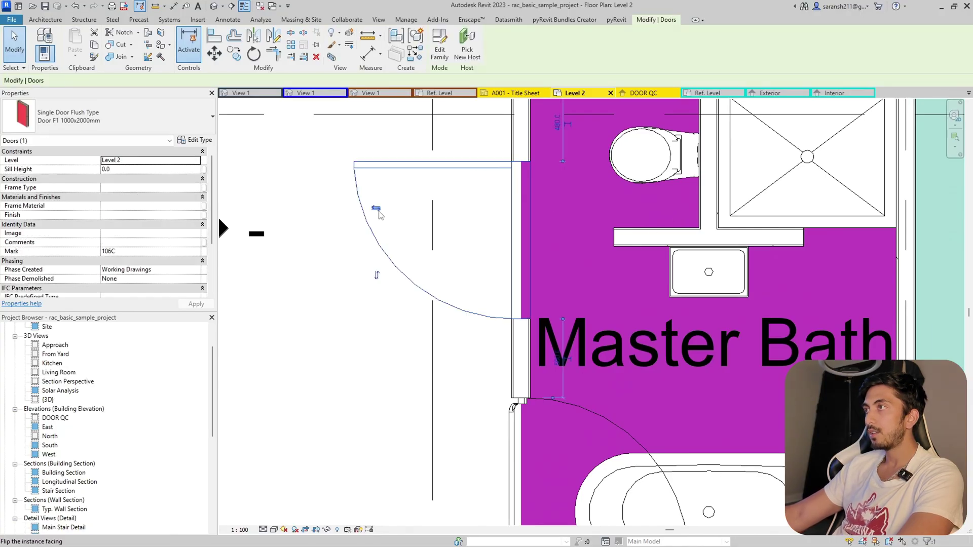
{"action": "scroll", "coordinate": [557, 274], "scroll_direction": "down", "scroll_amount": 2}
{"action": "key", "text": "Escape"}
{"action": "left_click", "coordinate": [588, 355]}
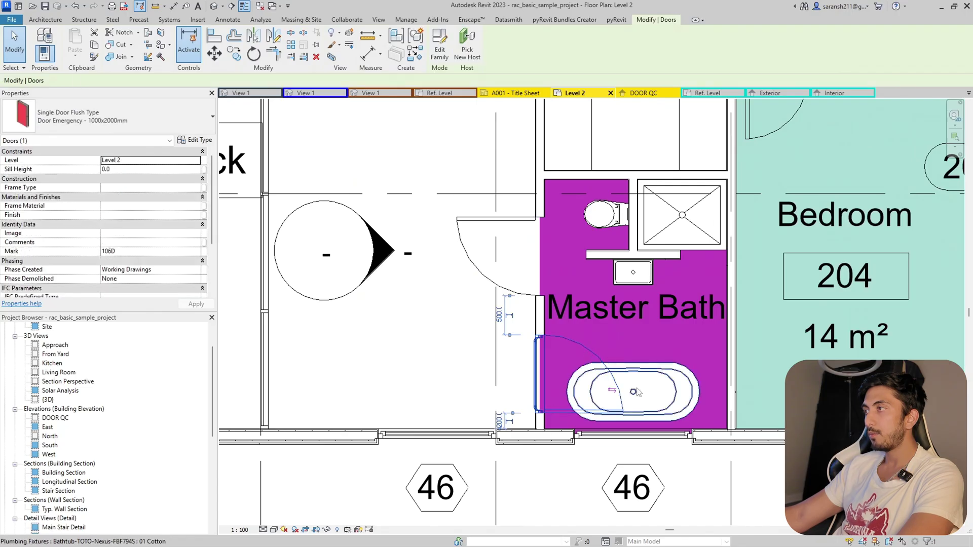
{"action": "left_click", "coordinate": [612, 358]}
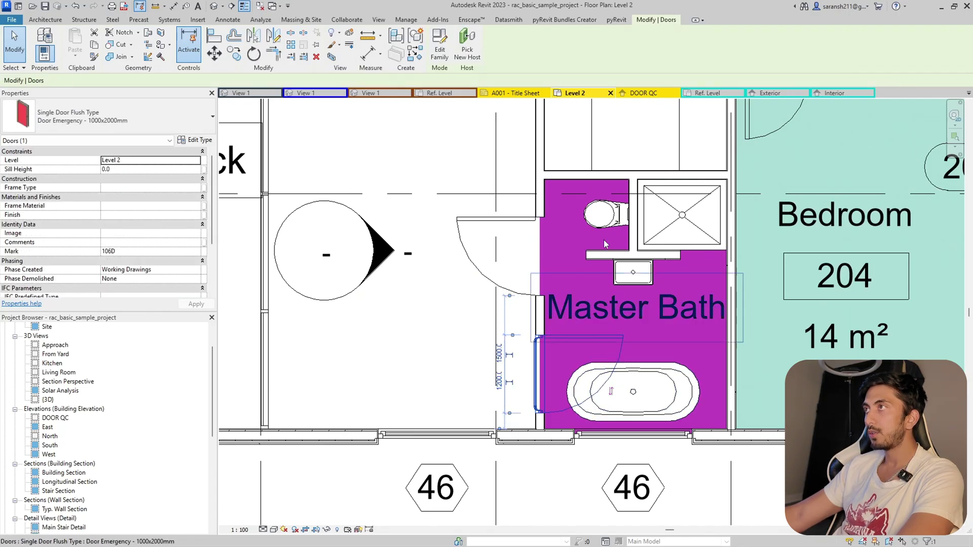
Step: Return to the DOOR QC view and bring up the open door family editor
{"action": "left_click", "coordinate": [638, 93]}
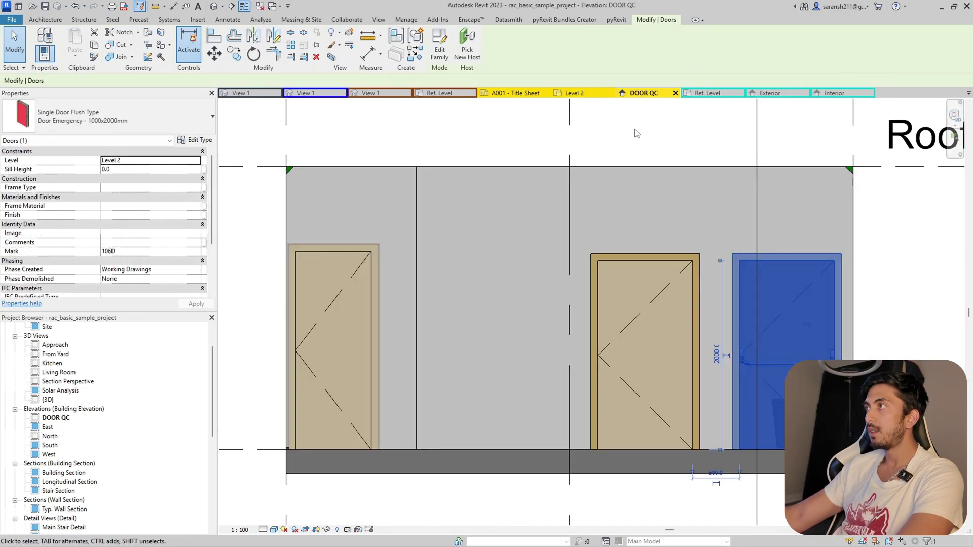
{"action": "key", "text": "Escape"}
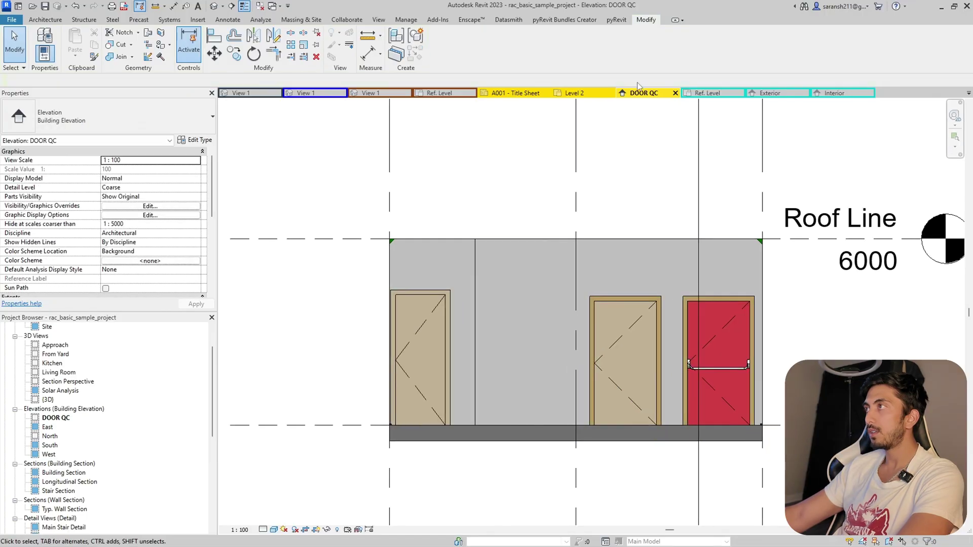
{"action": "key", "text": "ctrl+Tab"}
Step: Inspect the Height = 2000 dimension in the door family, then deselect it
{"action": "left_click", "coordinate": [350, 405]}
{"action": "scroll", "coordinate": [360, 407], "scroll_direction": "down", "scroll_amount": 3}
{"action": "left_click", "coordinate": [365, 424]}
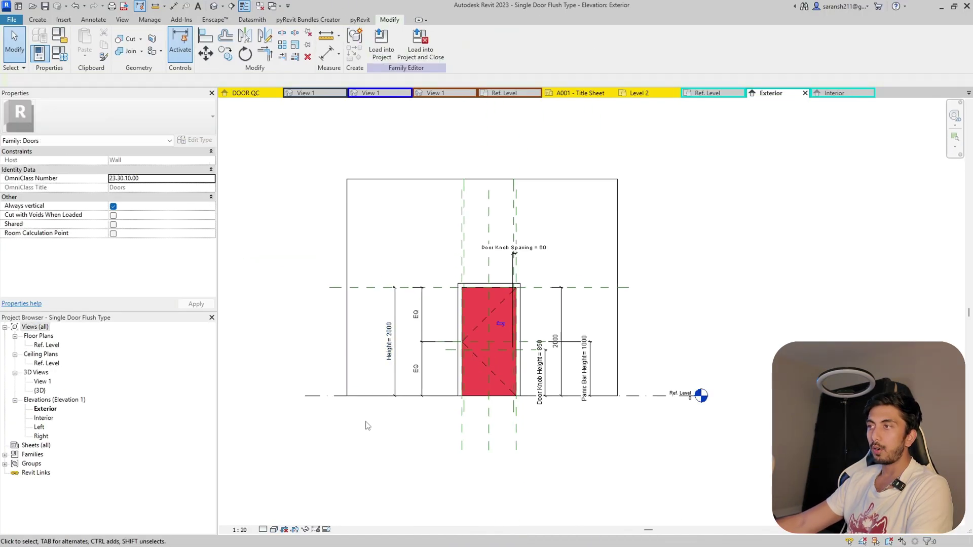
{"action": "scroll", "coordinate": [365, 424], "scroll_direction": "up", "scroll_amount": 3}
{"action": "left_click", "coordinate": [396, 327]}
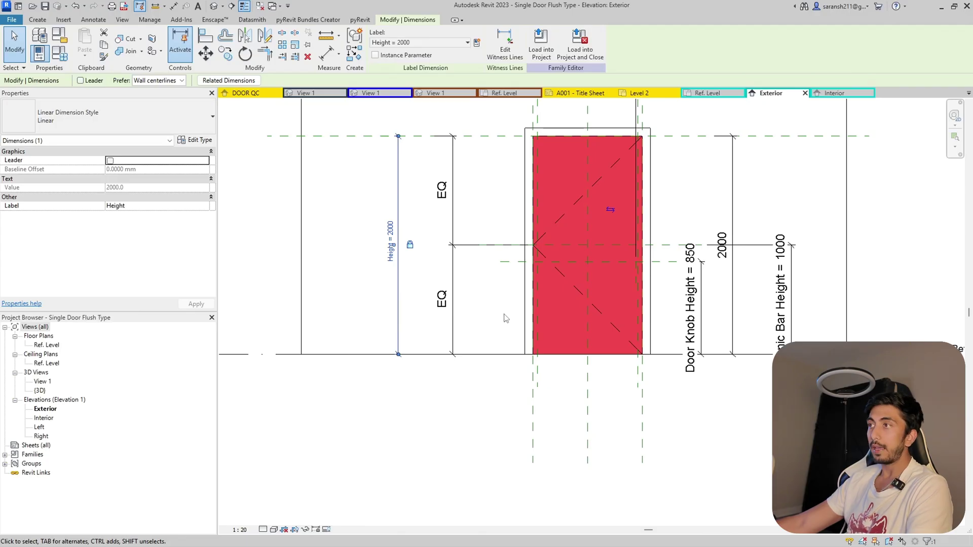
{"action": "scroll", "coordinate": [505, 325], "scroll_direction": "down", "scroll_amount": 2}
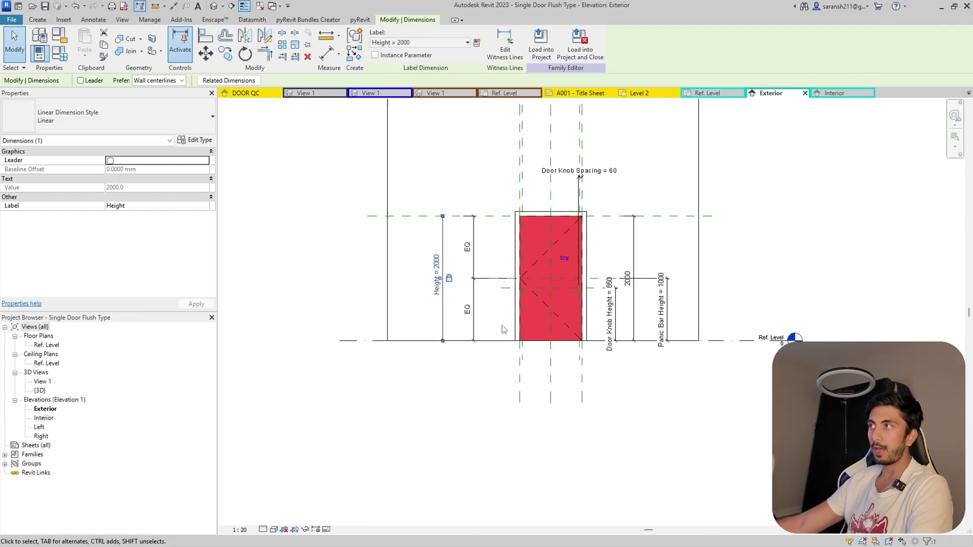
{"action": "left_click", "coordinate": [350, 185]}
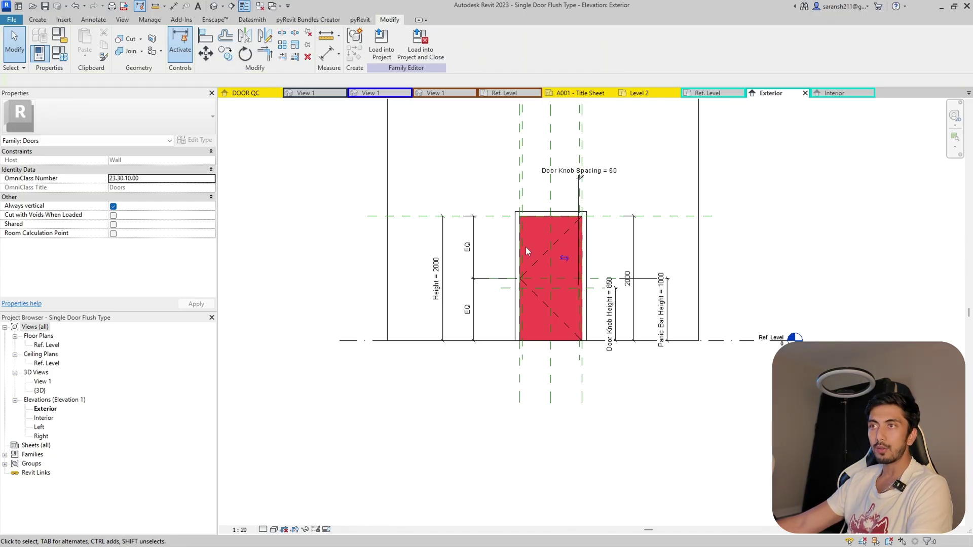
{"action": "scroll", "coordinate": [580, 258], "scroll_direction": "up", "scroll_amount": 4}
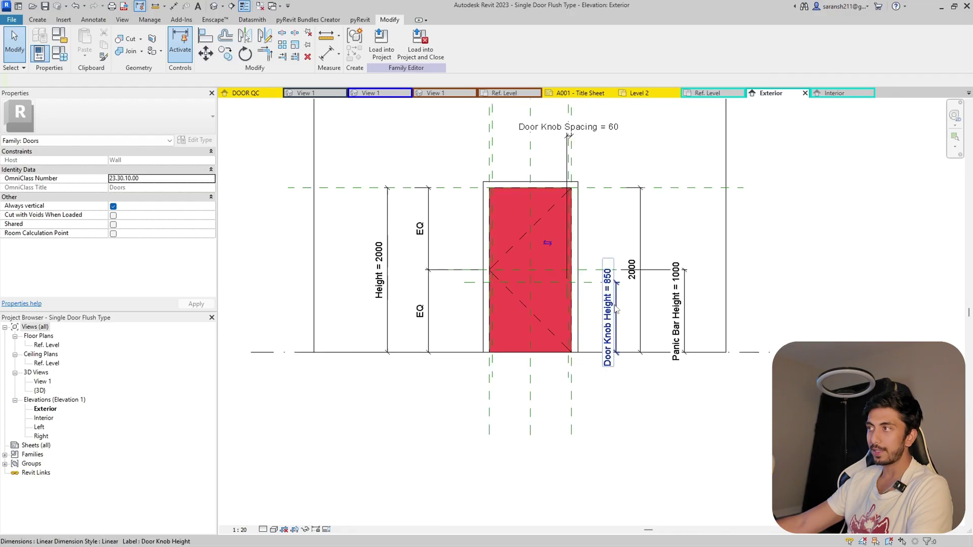
{"action": "scroll", "coordinate": [557, 261], "scroll_direction": "down", "scroll_amount": 2}
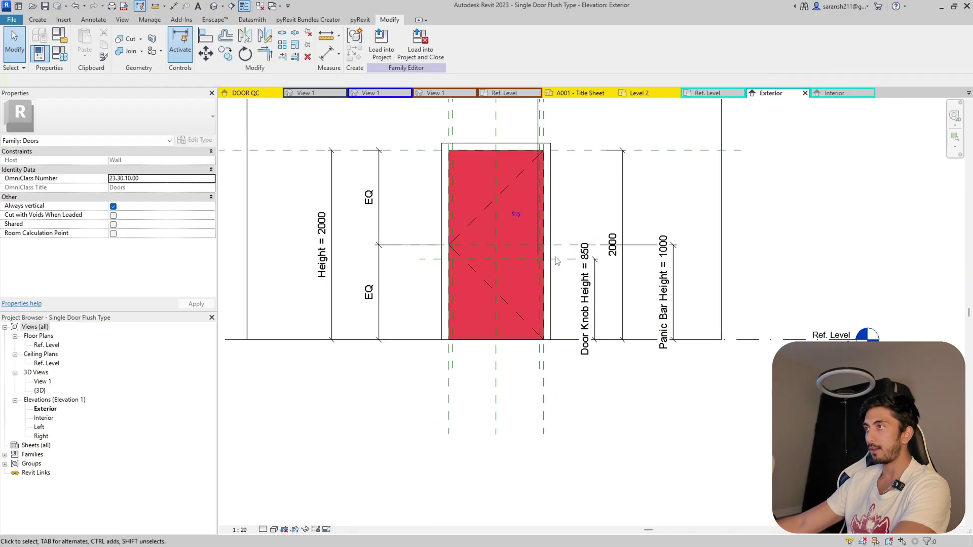
Step: Change the Door Knob Height parameter from Type to Instance in Family Types
{"action": "left_click", "coordinate": [594, 280]}
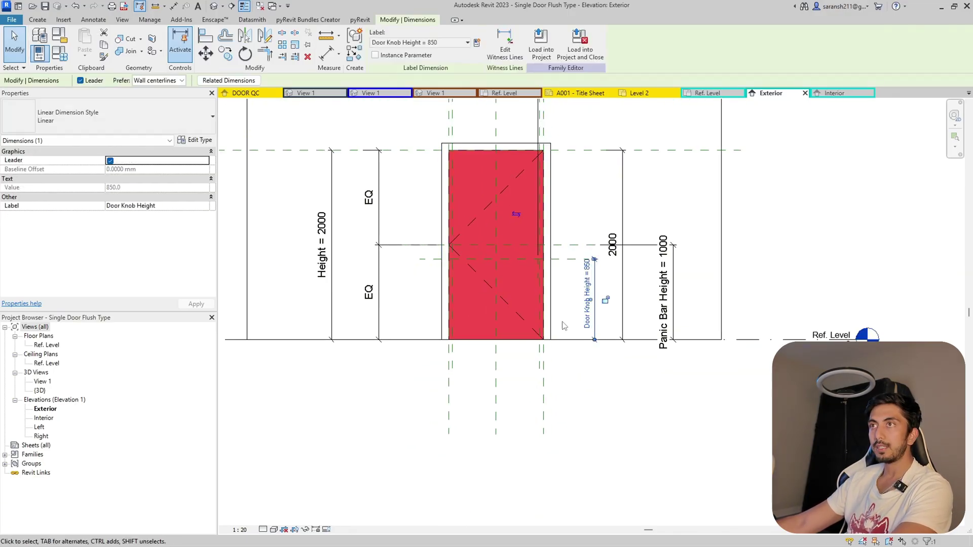
{"action": "left_click", "coordinate": [59, 54]}
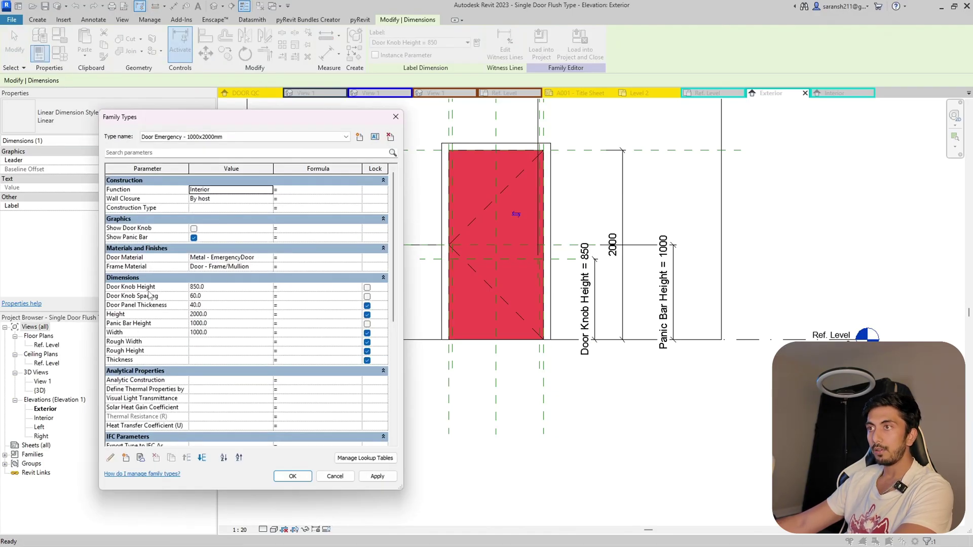
{"action": "left_click", "coordinate": [164, 288]}
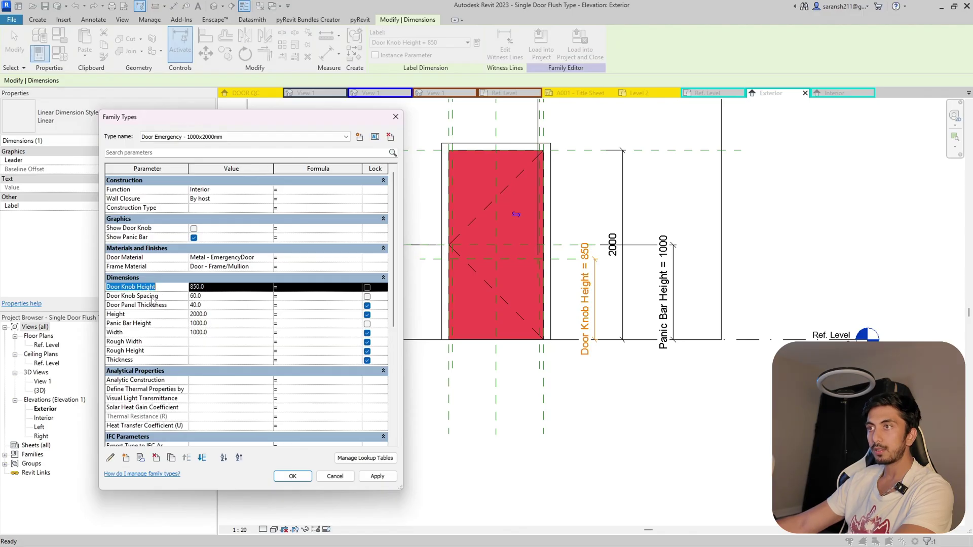
{"action": "left_click", "coordinate": [110, 458]}
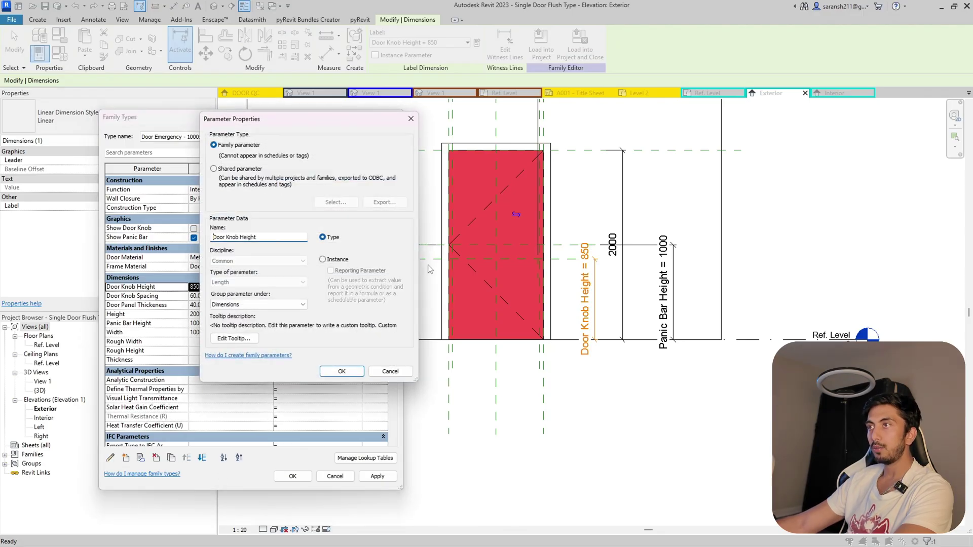
{"action": "left_click", "coordinate": [323, 260]}
{"action": "left_click", "coordinate": [342, 371]}
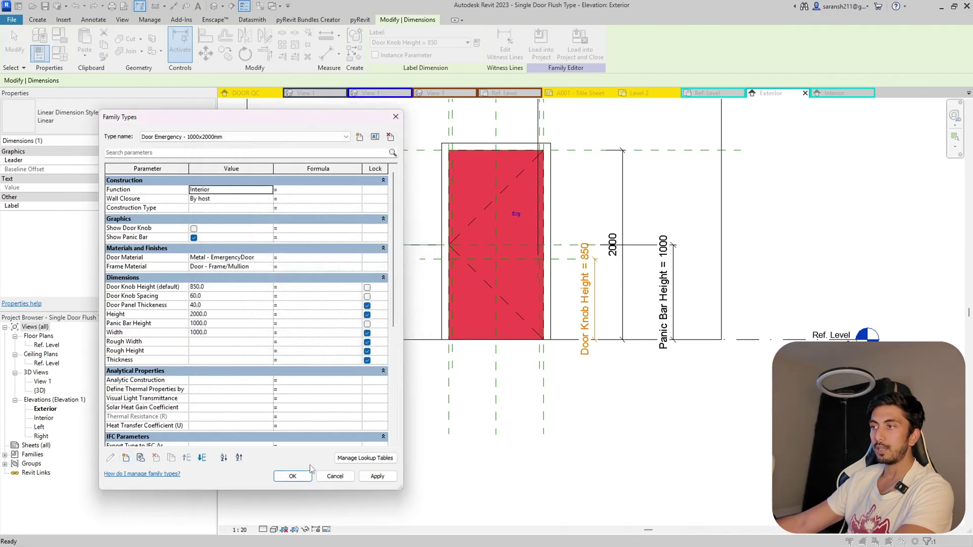
{"action": "left_click", "coordinate": [292, 477]}
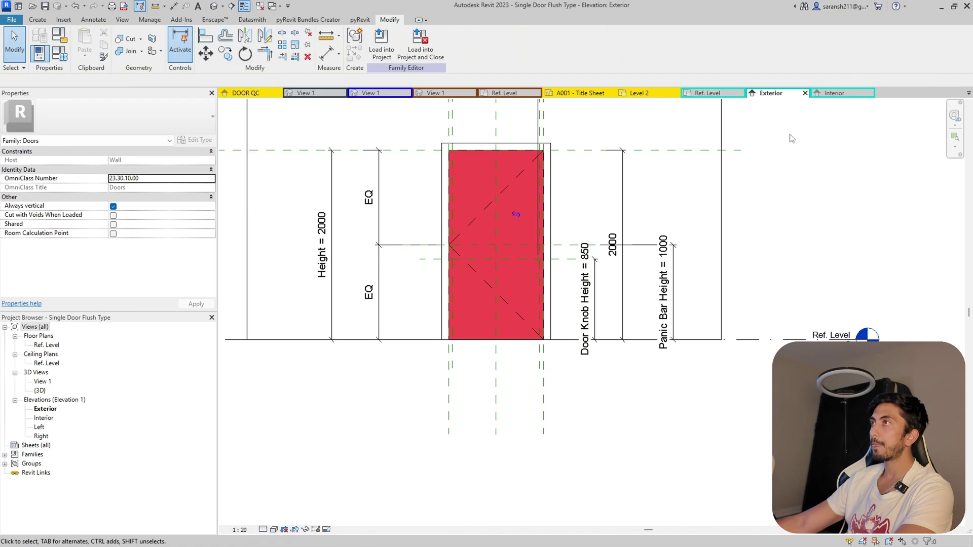
{"action": "left_click", "coordinate": [382, 46]}
Step: Load the door family into the project, overwriting the existing version and its parameter values
{"action": "left_click", "coordinate": [460, 354]}
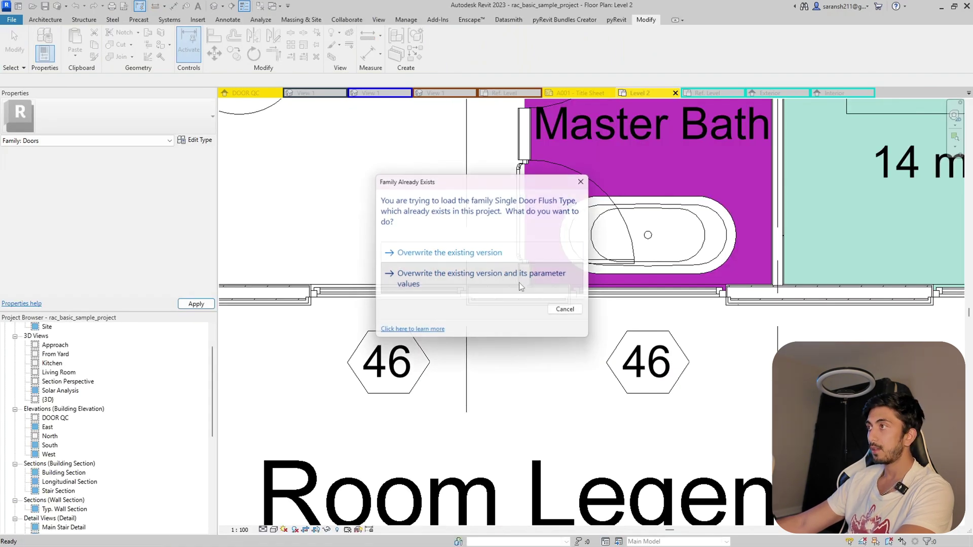
{"action": "left_click", "coordinate": [406, 276]}
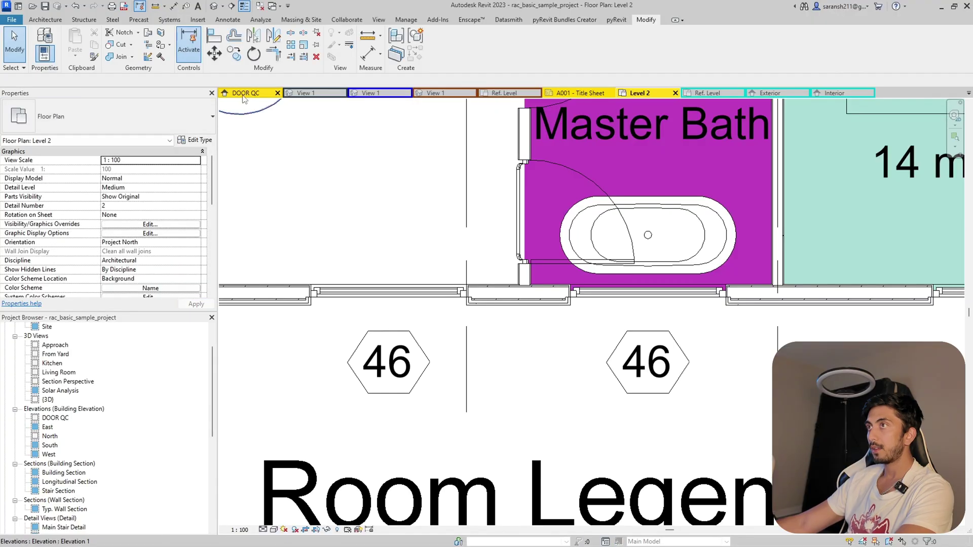
{"action": "key", "text": "ctrl+Tab"}
Step: Copy the middle flush door further left along the wall in the DOOR QC elevation
{"action": "scroll", "coordinate": [507, 288], "scroll_direction": "up", "scroll_amount": 5}
{"action": "left_click", "coordinate": [499, 305]}
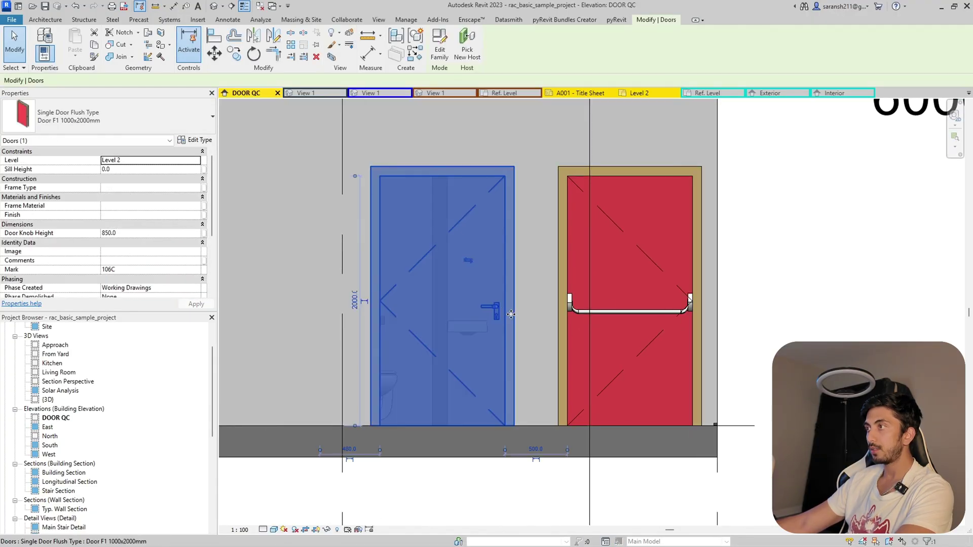
{"action": "scroll", "coordinate": [545, 330], "scroll_direction": "down", "scroll_amount": 4}
{"action": "scroll", "coordinate": [544, 330], "scroll_direction": "up", "scroll_amount": 2}
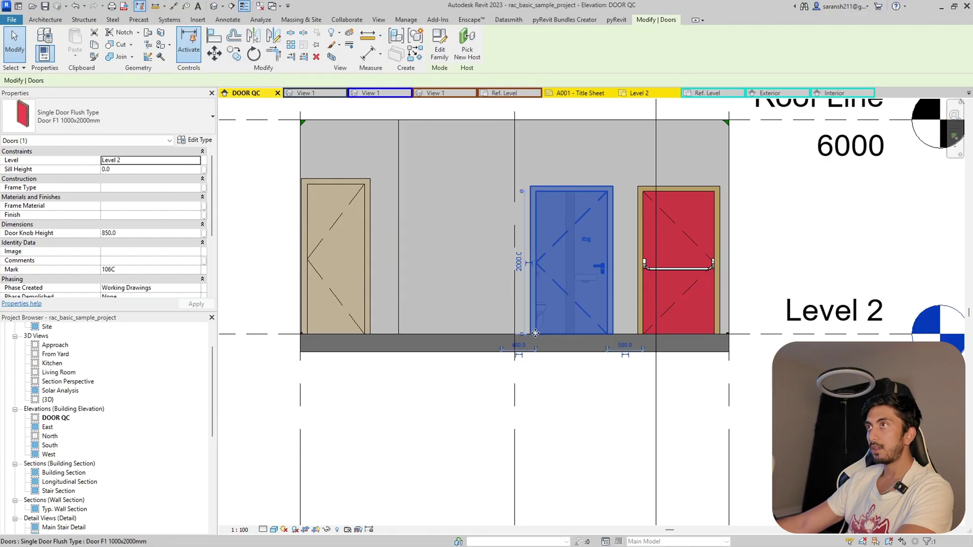
{"action": "left_click_drag", "start_coordinate": [535, 333], "coordinate": [412, 333]}
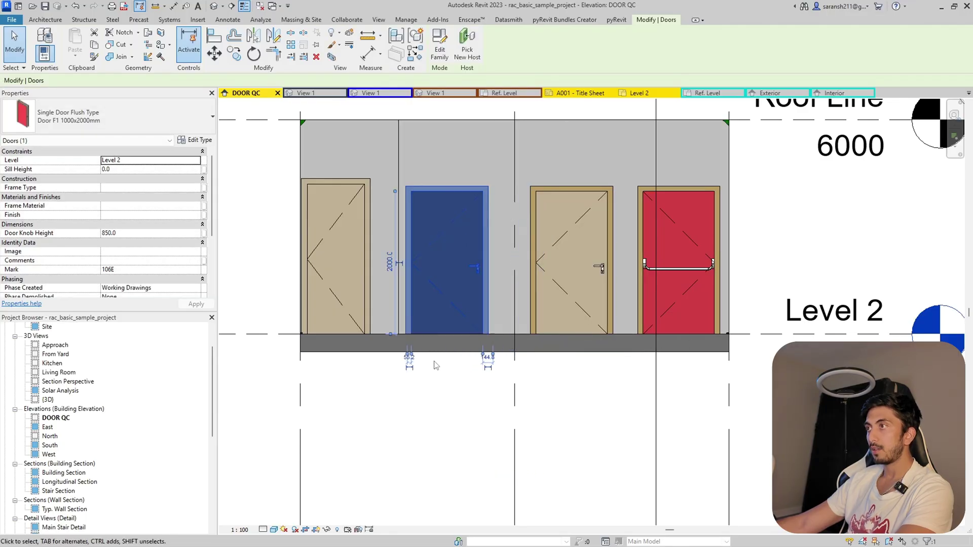
{"action": "left_click", "coordinate": [506, 395]}
Step: Check the newly placed door, then select the third flush door
{"action": "scroll", "coordinate": [488, 296], "scroll_direction": "up", "scroll_amount": 3}
{"action": "left_click", "coordinate": [482, 308]}
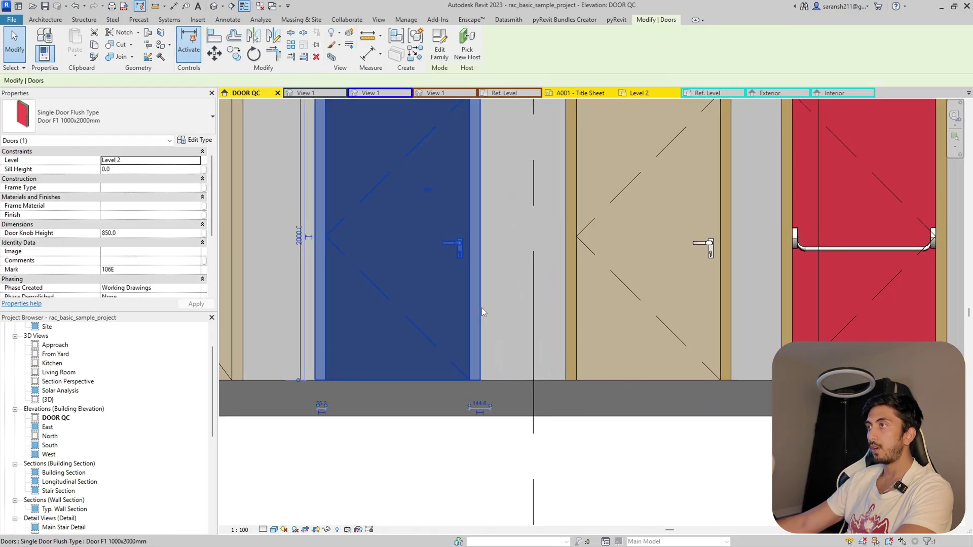
{"action": "scroll", "coordinate": [481, 308], "scroll_direction": "down", "scroll_amount": 3}
{"action": "key", "text": "Escape"}
{"action": "left_click", "coordinate": [592, 332]}
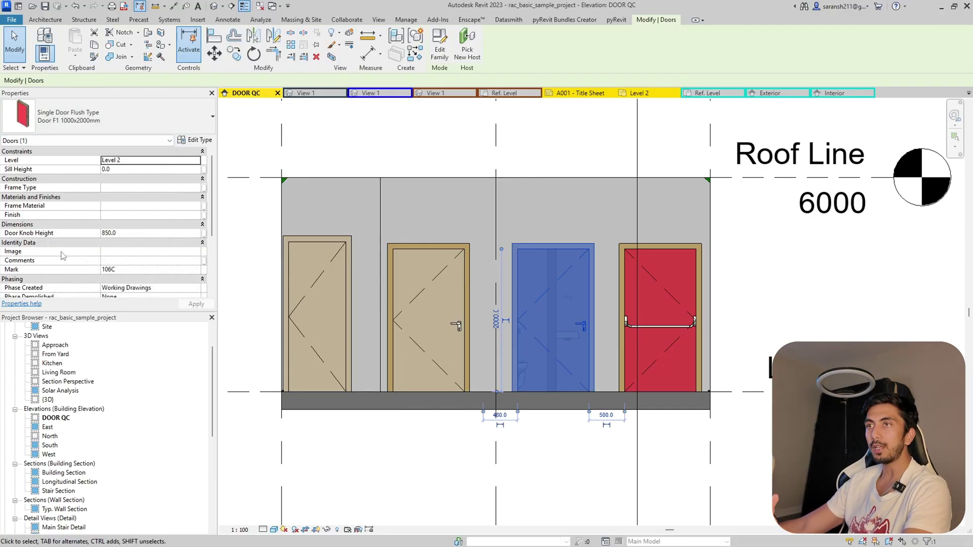
Step: Set the third door's Door Knob Height to 1200 in the Properties palette
{"action": "left_click", "coordinate": [121, 234]}
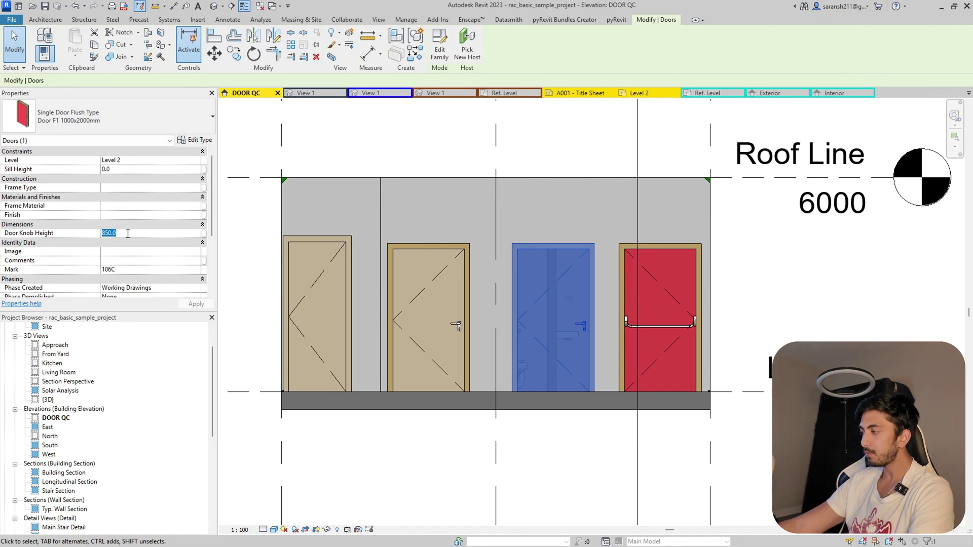
{"action": "type", "text": "900"}
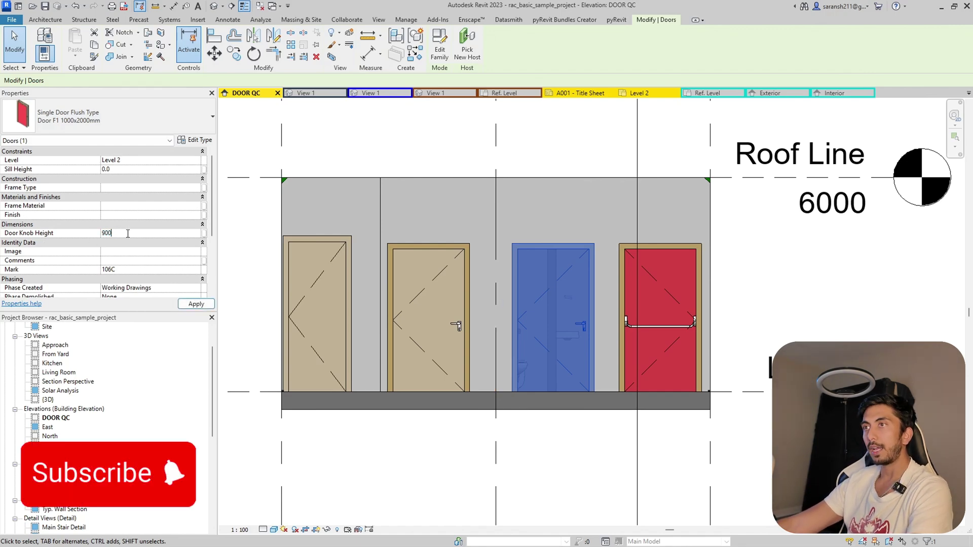
{"action": "key", "text": "BackSpace"}
{"action": "key", "text": "BackSpace"}
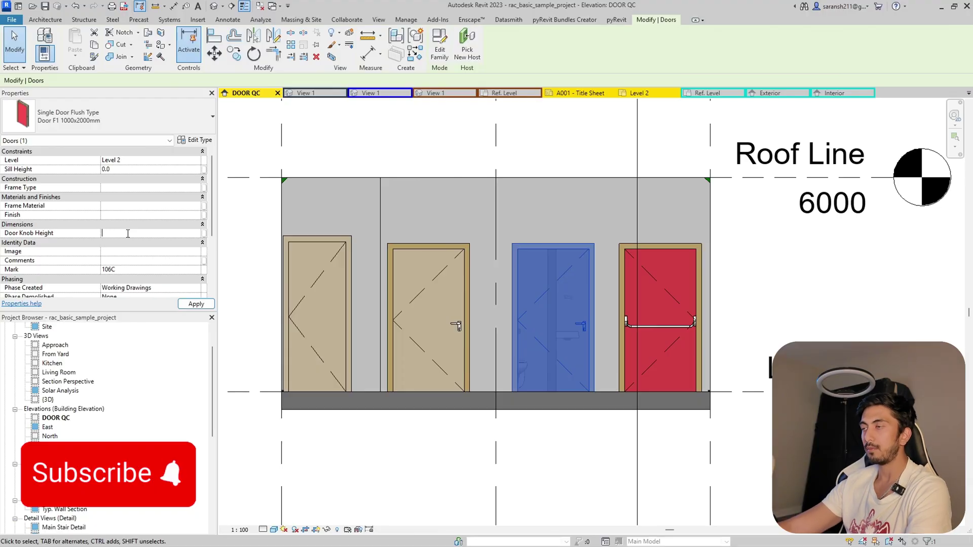
{"action": "type", "text": "1200"}
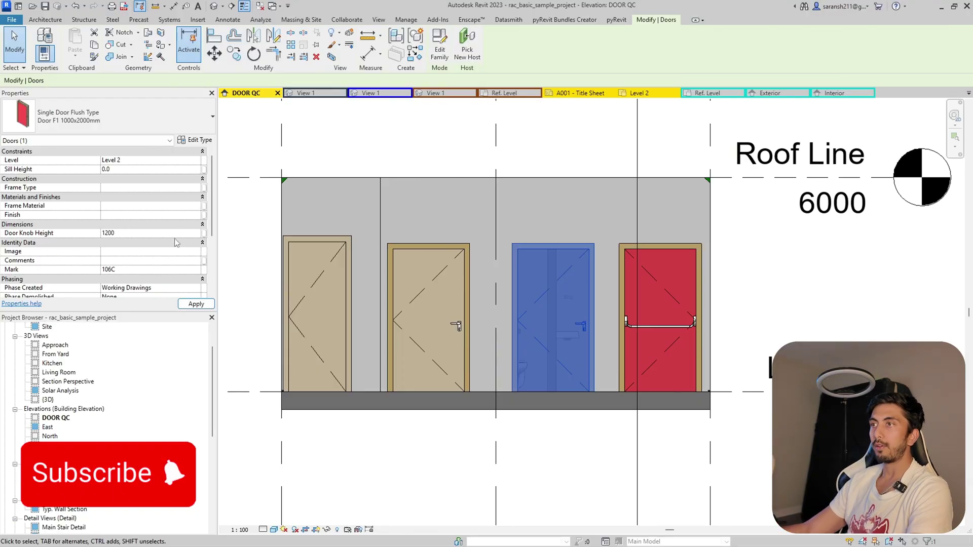
{"action": "key", "text": "Return"}
Step: Compare the knob heights of the second door (850) and the third door (1200)
{"action": "left_click", "coordinate": [380, 148]}
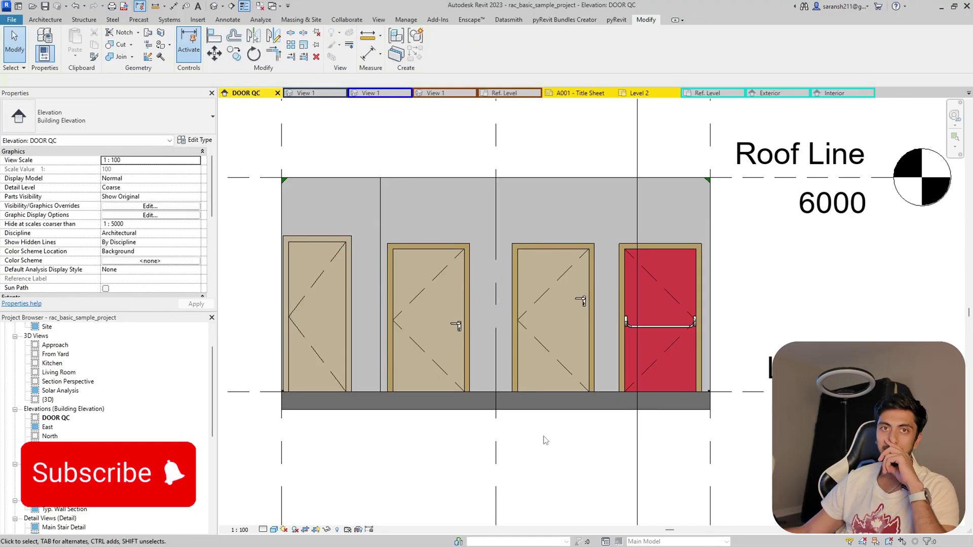
{"action": "left_click", "coordinate": [468, 353]}
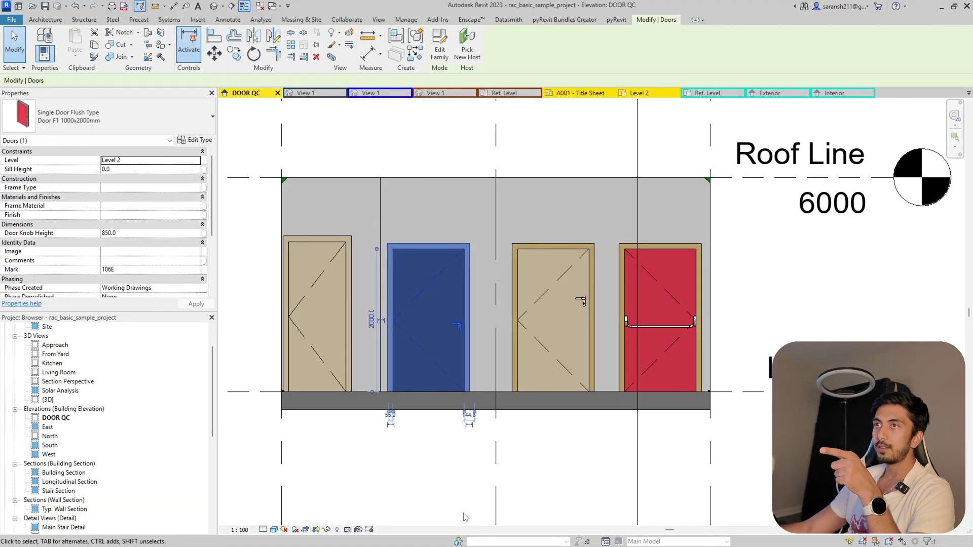
{"action": "left_click", "coordinate": [517, 417]}
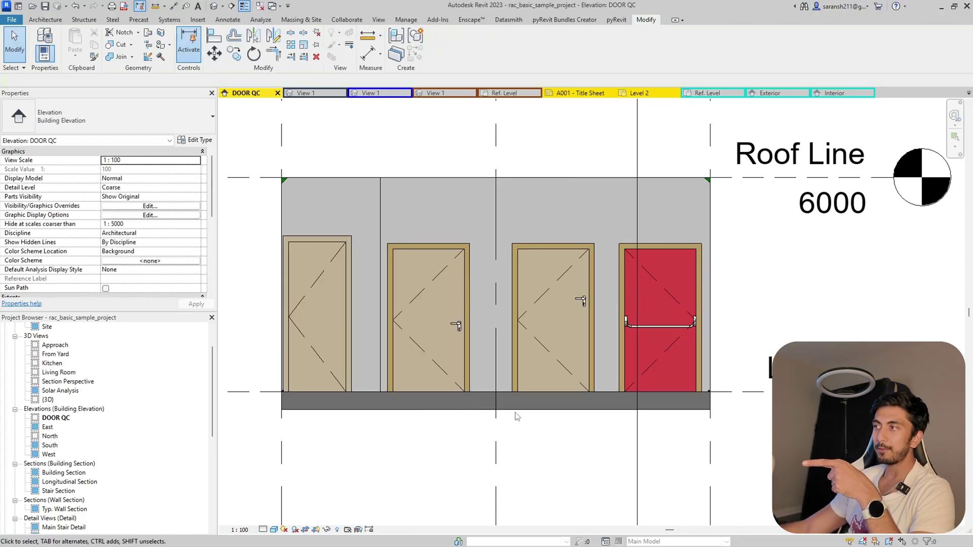
{"action": "left_click", "coordinate": [588, 349]}
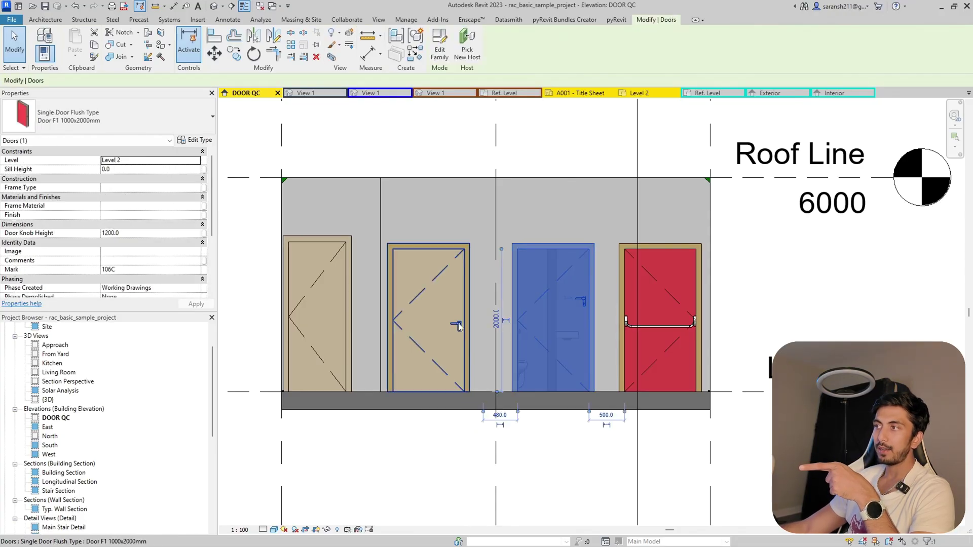
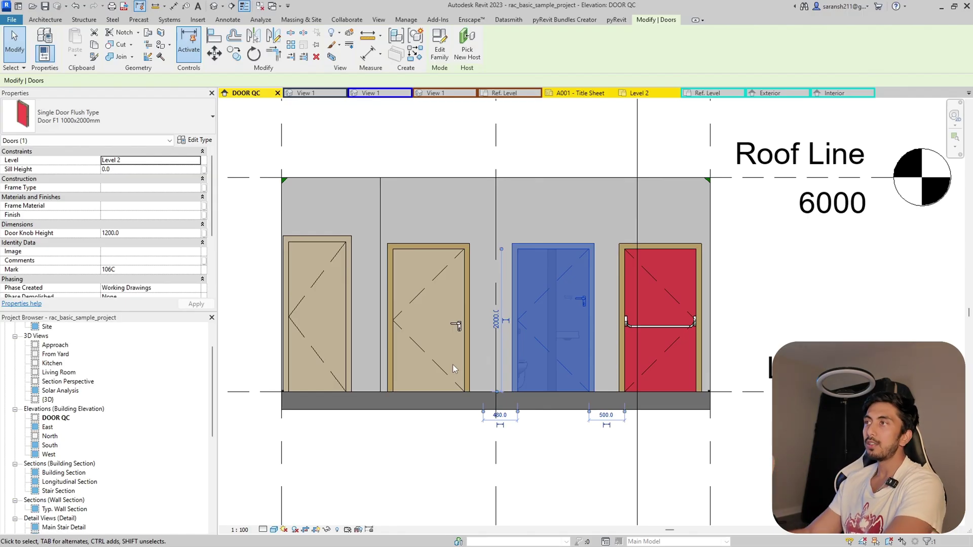
Step: Delete the third Door F1 from the DOOR QC elevation
{"action": "left_click", "coordinate": [426, 174]}
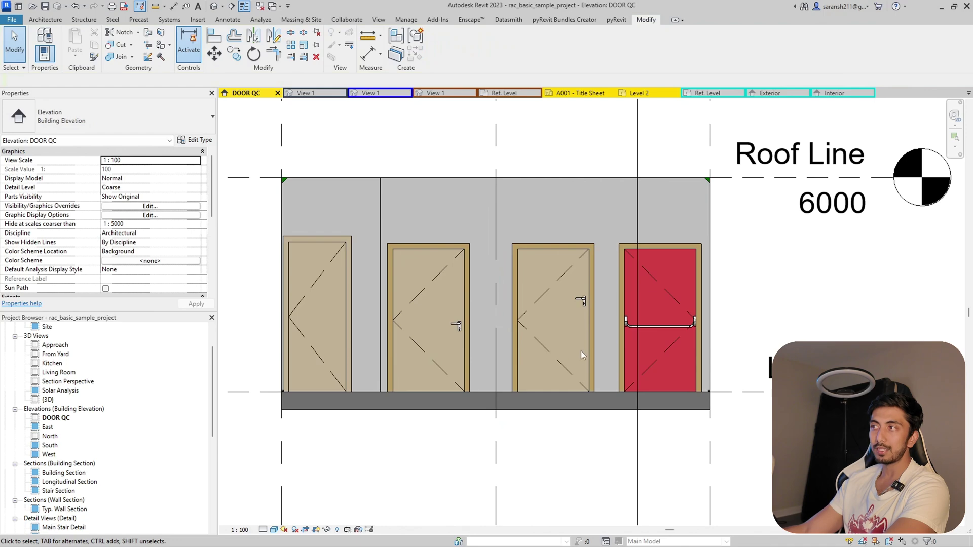
{"action": "left_click", "coordinate": [585, 302]}
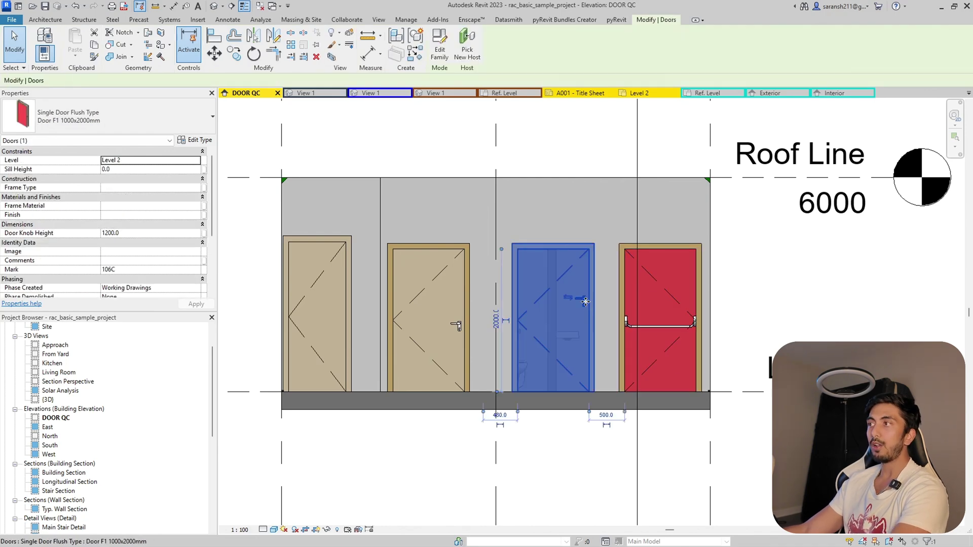
{"action": "key", "text": "Delete"}
Step: Copy the red Door Emergency 1000x2000mm from its bottom-left corner into the third door's gap
{"action": "left_click", "coordinate": [628, 330]}
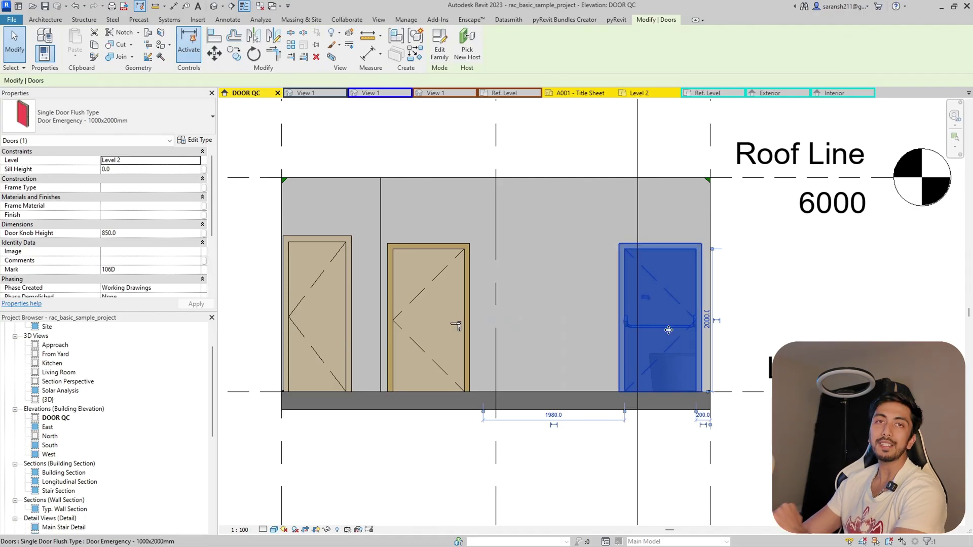
{"action": "key", "text": "m"}
{"action": "key", "text": "v"}
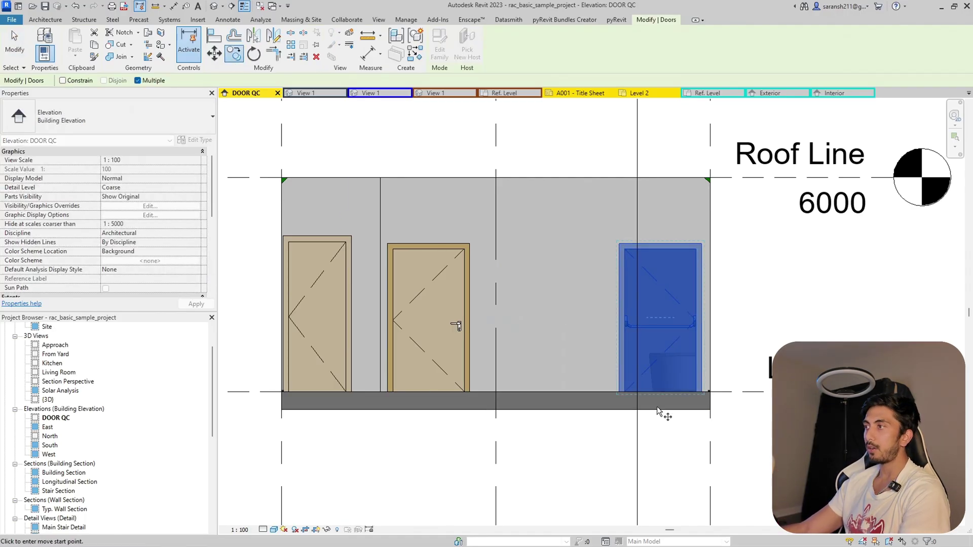
{"action": "left_click", "coordinate": [618, 393]}
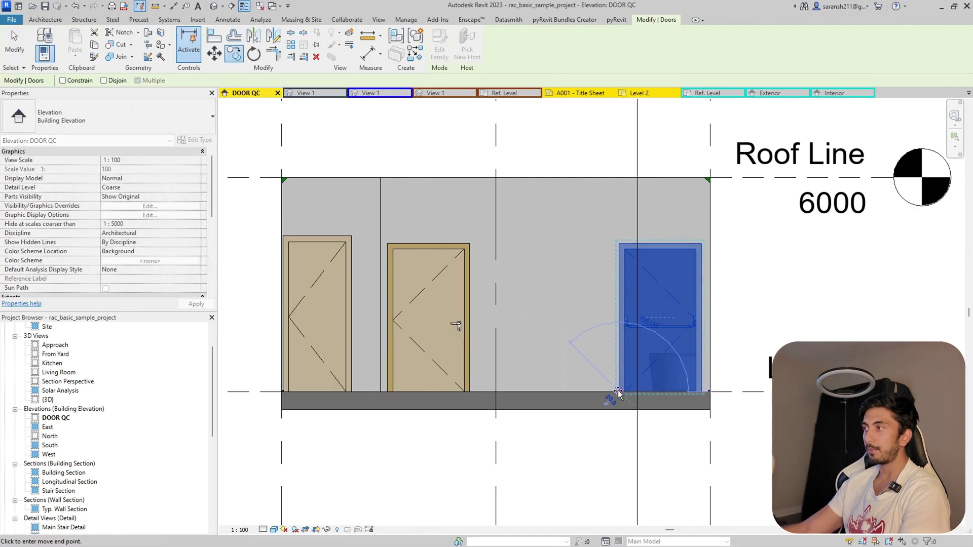
{"action": "left_click", "coordinate": [499, 394]}
{"action": "key", "text": "Escape"}
{"action": "key", "text": "Escape"}
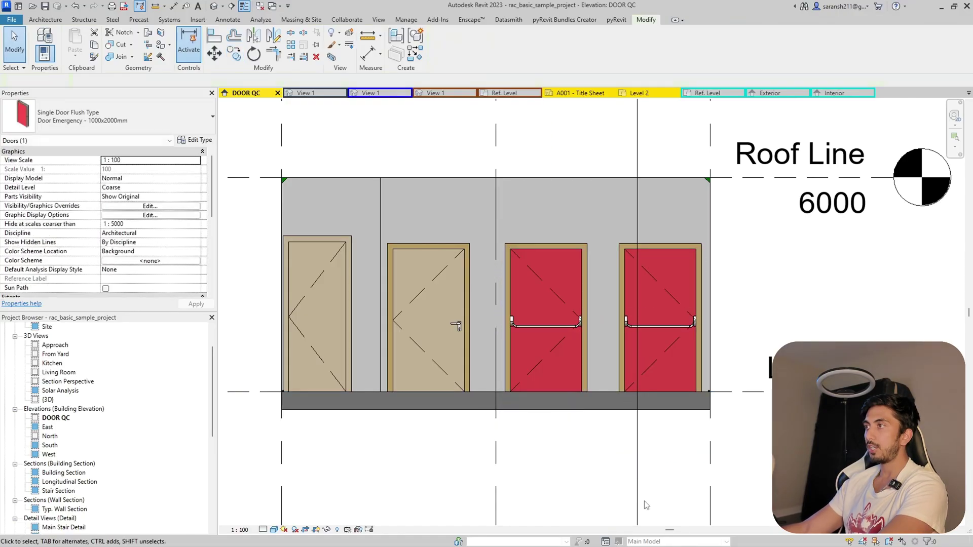
{"action": "left_click", "coordinate": [576, 354]}
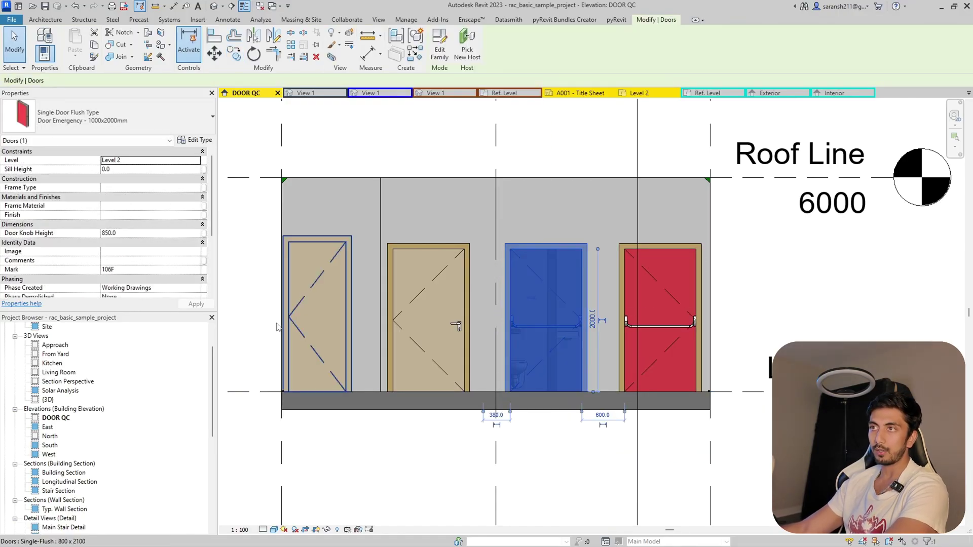
Step: Change the Door Emergency 1000x2000mm type's Panic Bar Height from 1000 to 600
{"action": "left_click", "coordinate": [192, 141]}
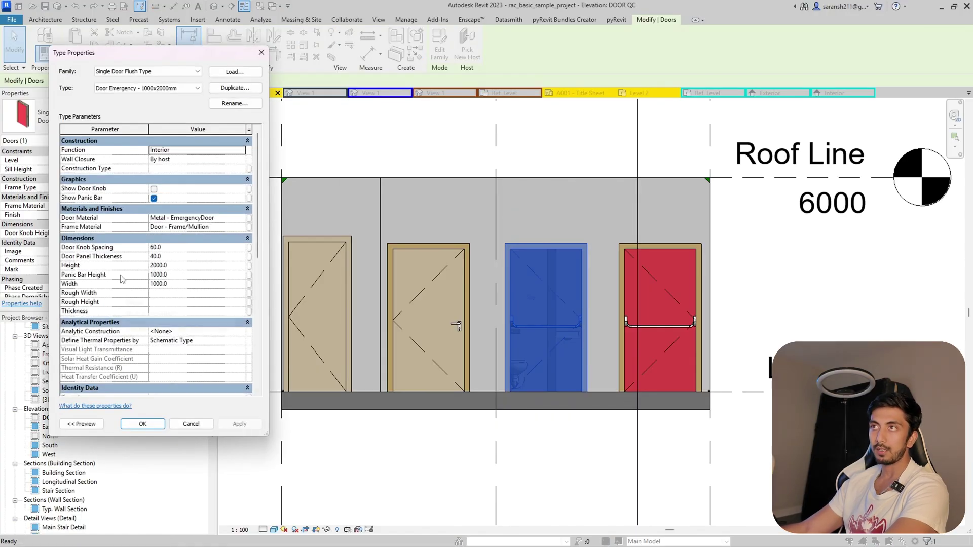
{"action": "left_click_drag", "start_coordinate": [158, 57], "coordinate": [338, 118]}
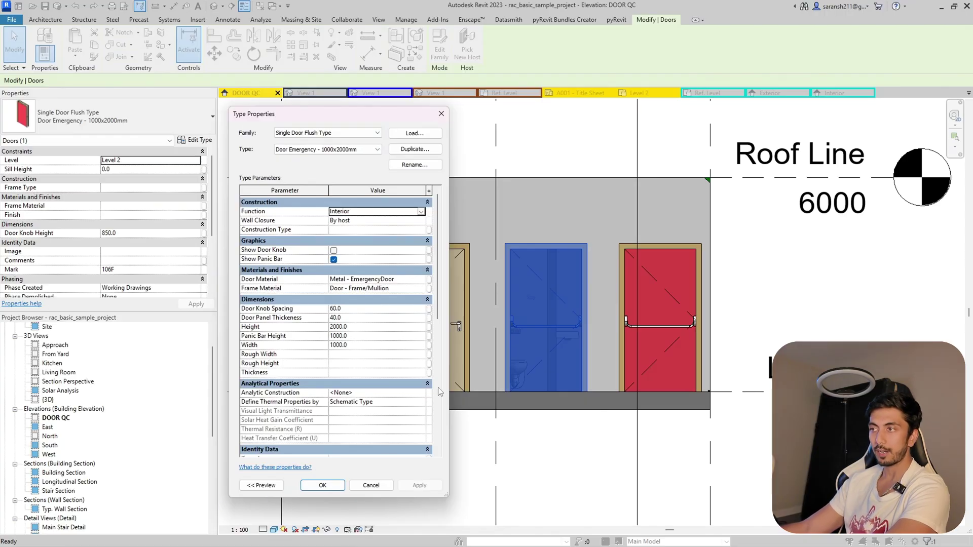
{"action": "left_click", "coordinate": [368, 336]}
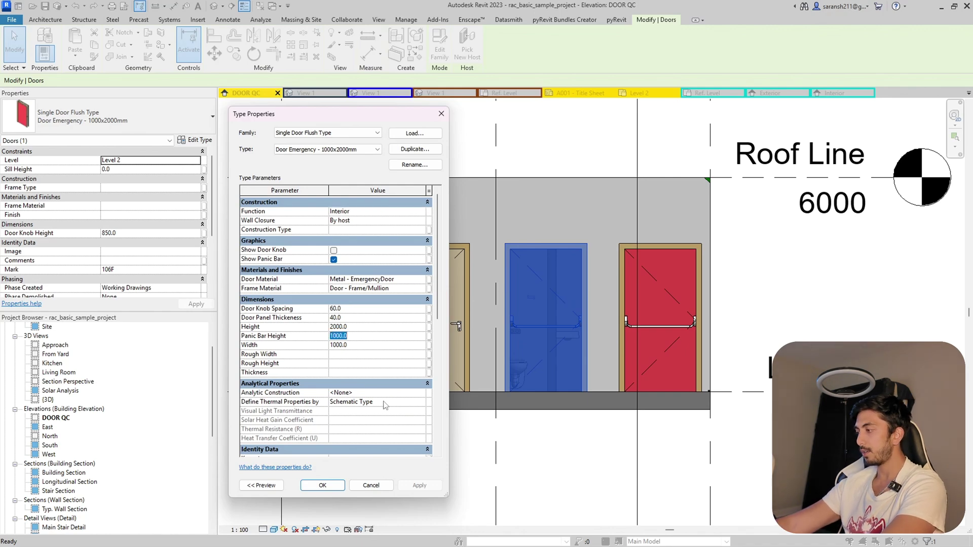
{"action": "type", "text": "600"}
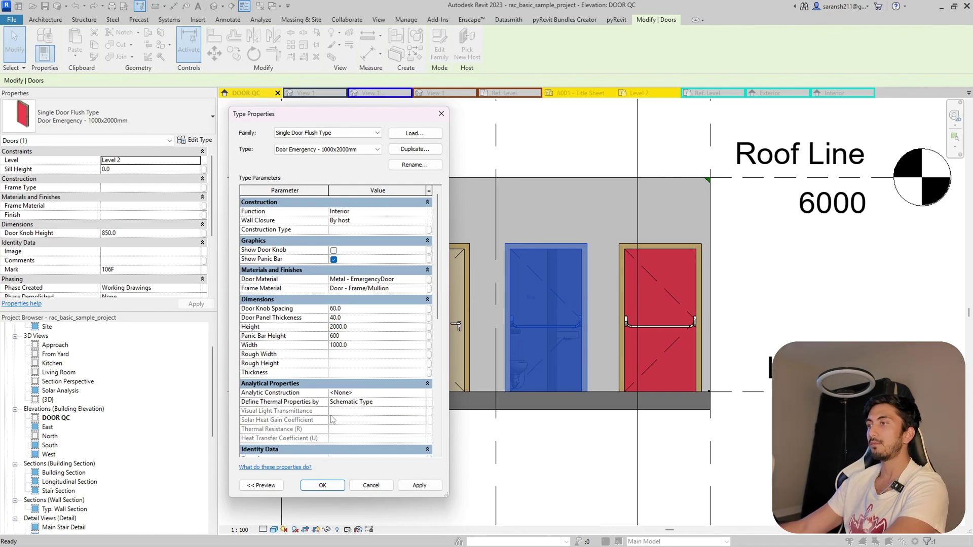
{"action": "left_click", "coordinate": [419, 486]}
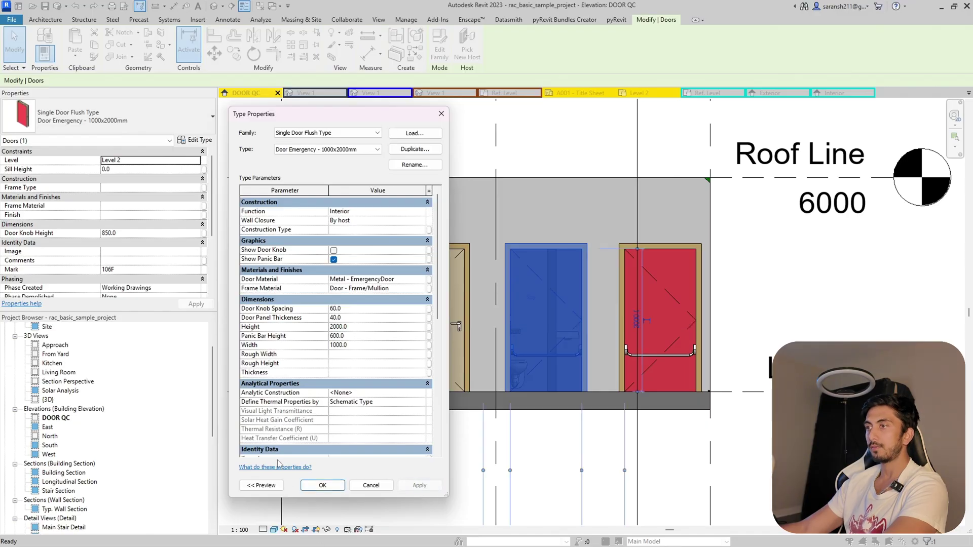
{"action": "left_click", "coordinate": [322, 485]}
{"action": "key", "text": "Escape"}
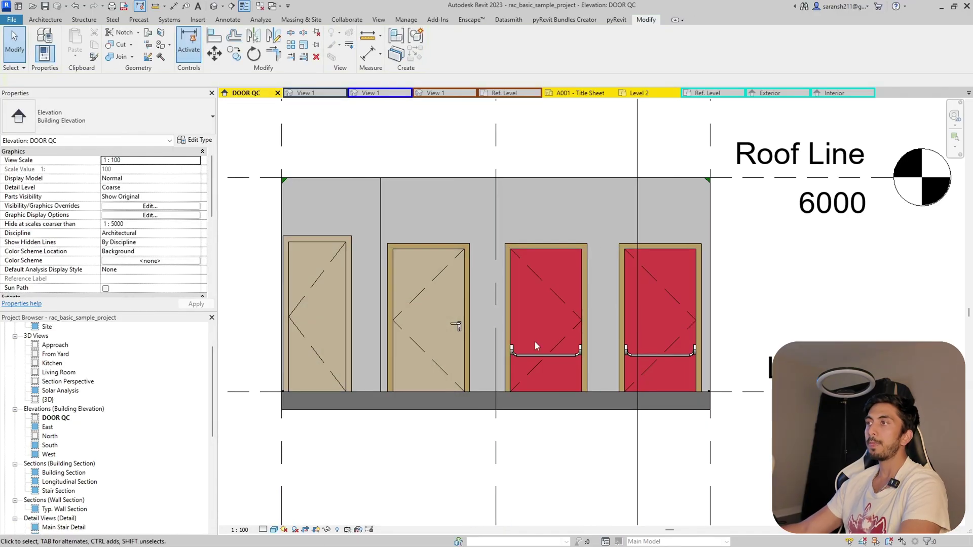
{"action": "left_click", "coordinate": [527, 354]}
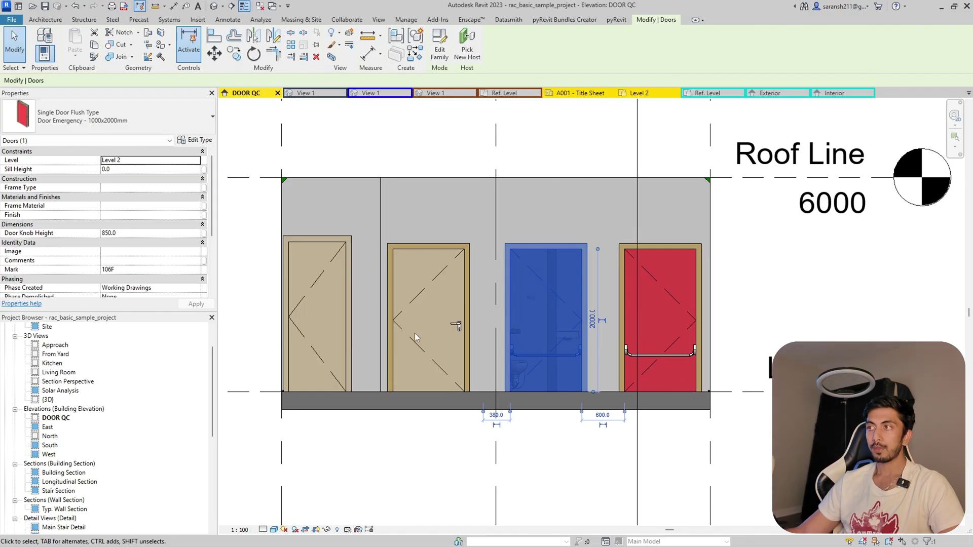
{"action": "left_click", "coordinate": [464, 326]}
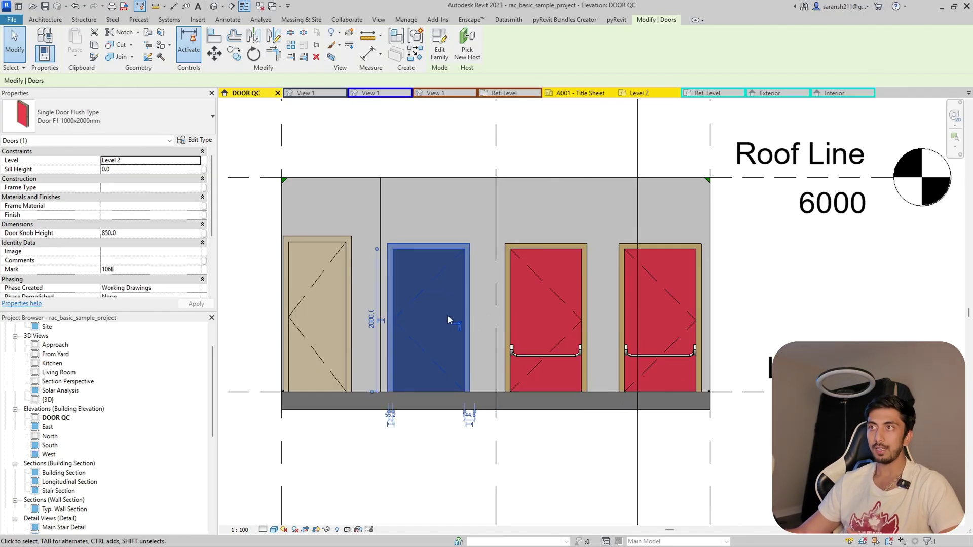
{"action": "key", "text": "space"}
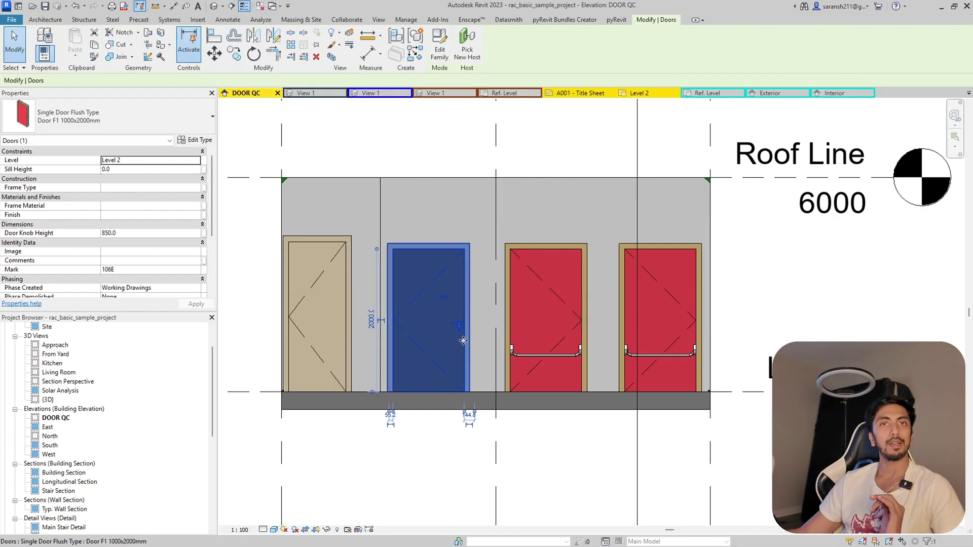
{"action": "left_click", "coordinate": [562, 358]}
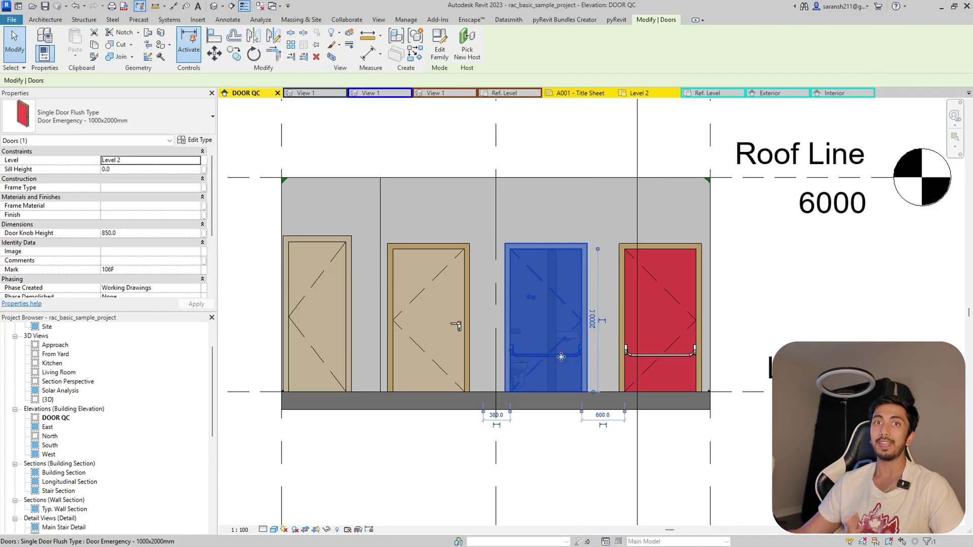